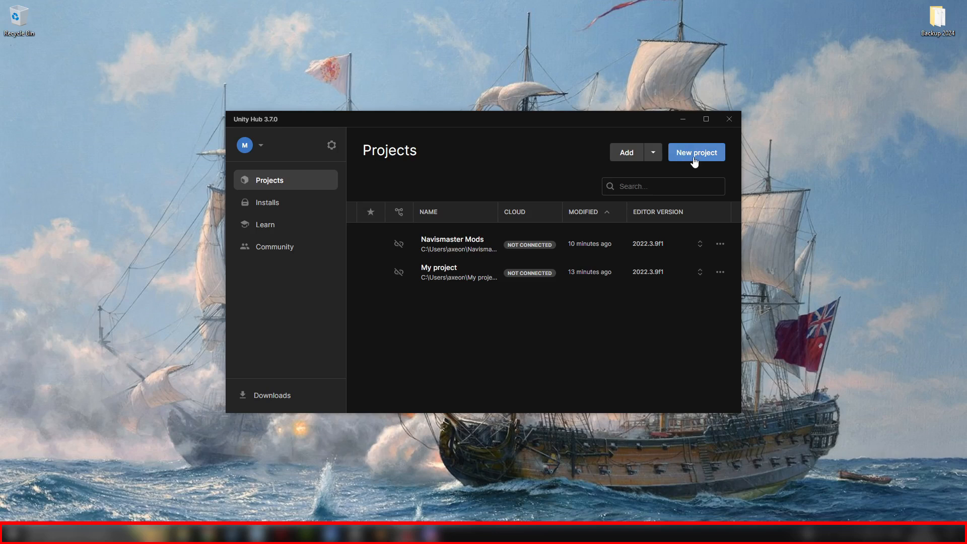
# Create a new project named Navis2 from the 3D (HDRP) template with editor version 2022.3.9f1.
pyautogui.click(694, 160)
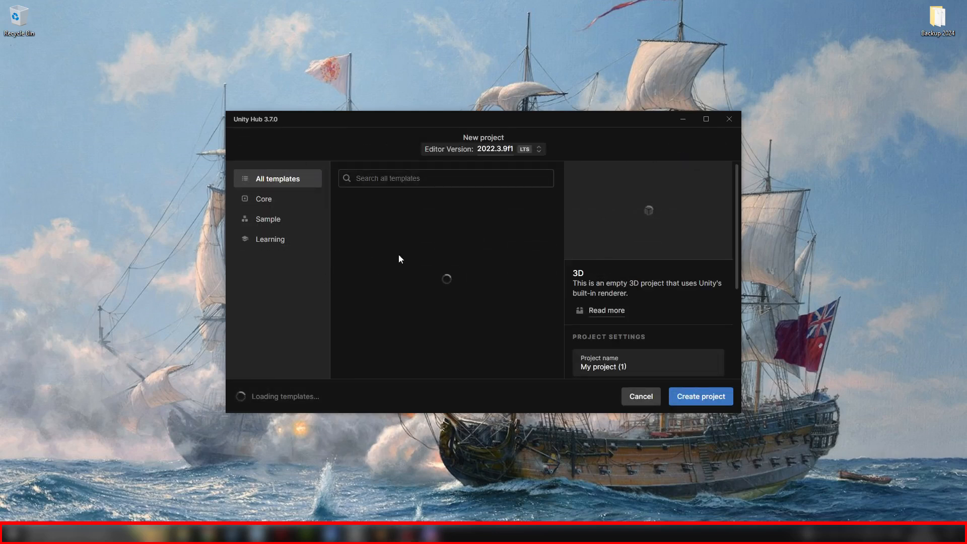
pyautogui.scroll(-1, 469, 298)
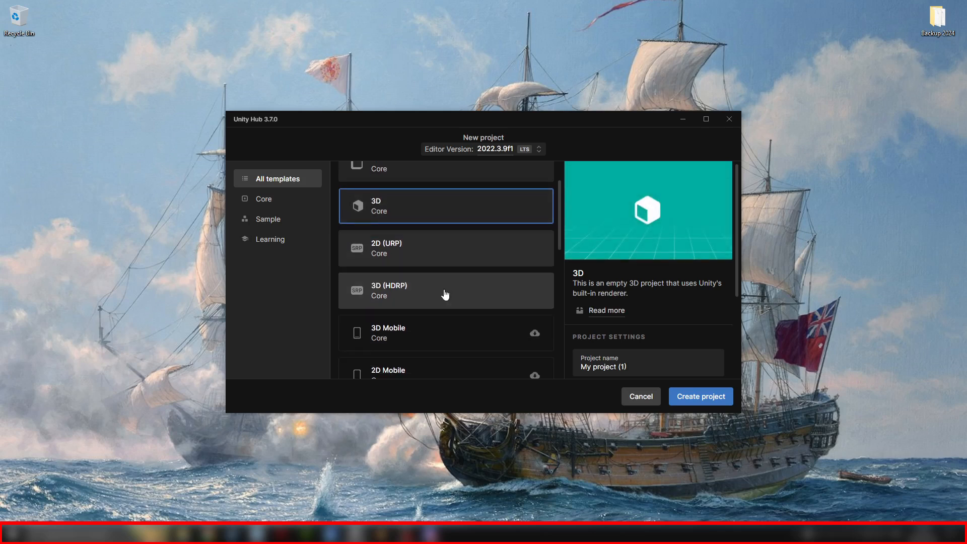
pyautogui.click(416, 290)
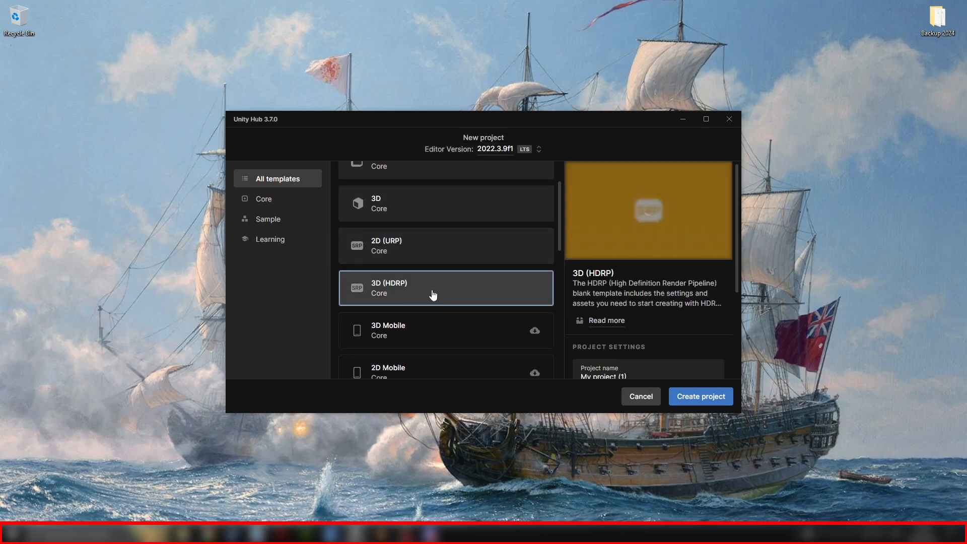
pyautogui.scroll(1, 456, 296)
pyautogui.scroll(-2, 457, 295)
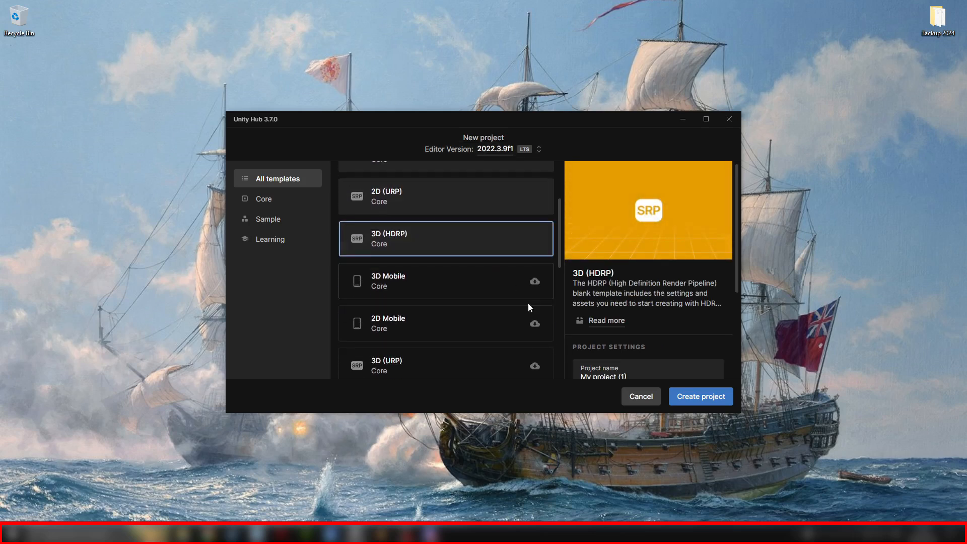
pyautogui.scroll(-1, 645, 302)
pyautogui.moveTo(641, 327); pyautogui.dragTo(590, 325)
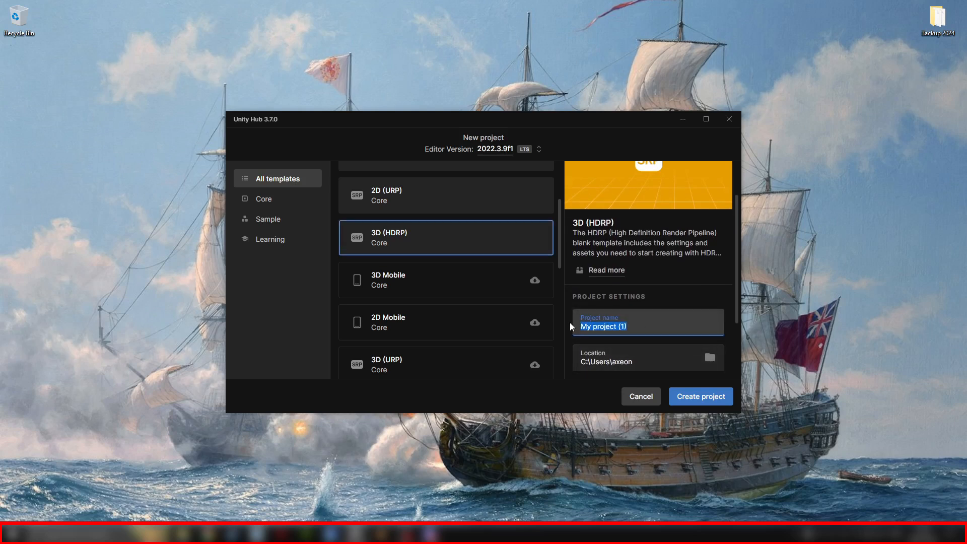
pyautogui.write('Navis2')
pyautogui.click(712, 398)
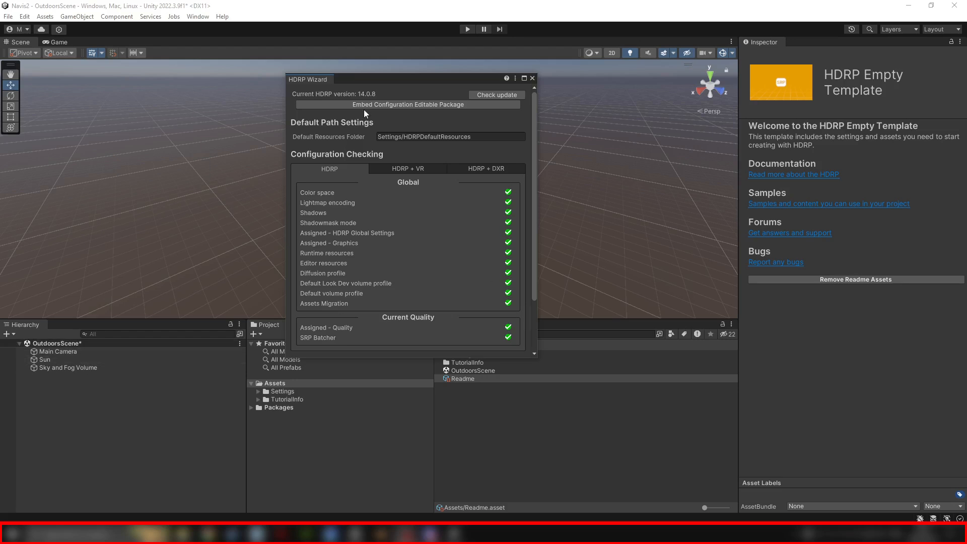
# Close the HDRP Wizard and delete the Main Camera, Sun, and Sky and Fog Volume from OutdoorsScene.
pyautogui.click(531, 79)
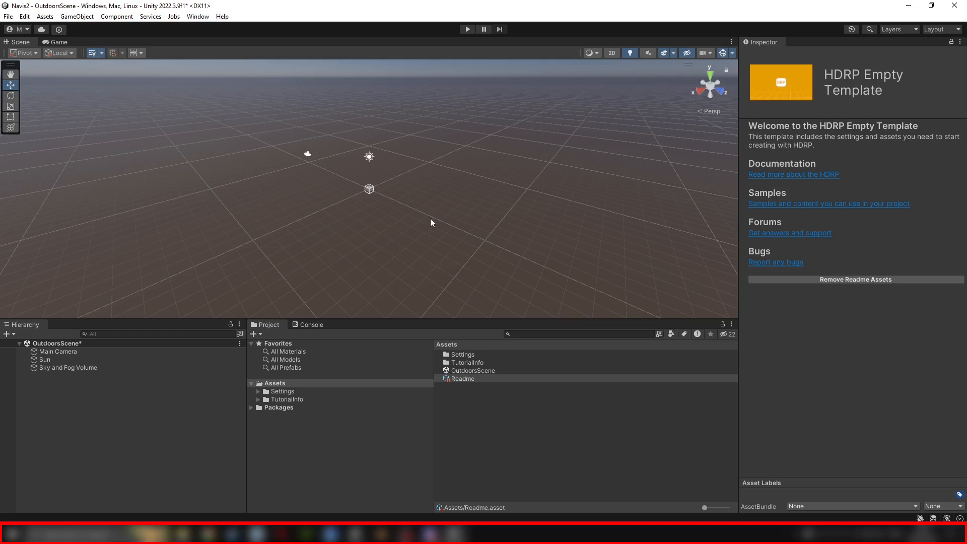
pyautogui.keyDown('alt'); pyautogui.moveTo(547, 202); pyautogui.dragTo(403, 197); pyautogui.keyUp('alt')
pyautogui.click(54, 351)
pyautogui.keyDown('shift'); pyautogui.click(52, 368); pyautogui.keyUp('shift')
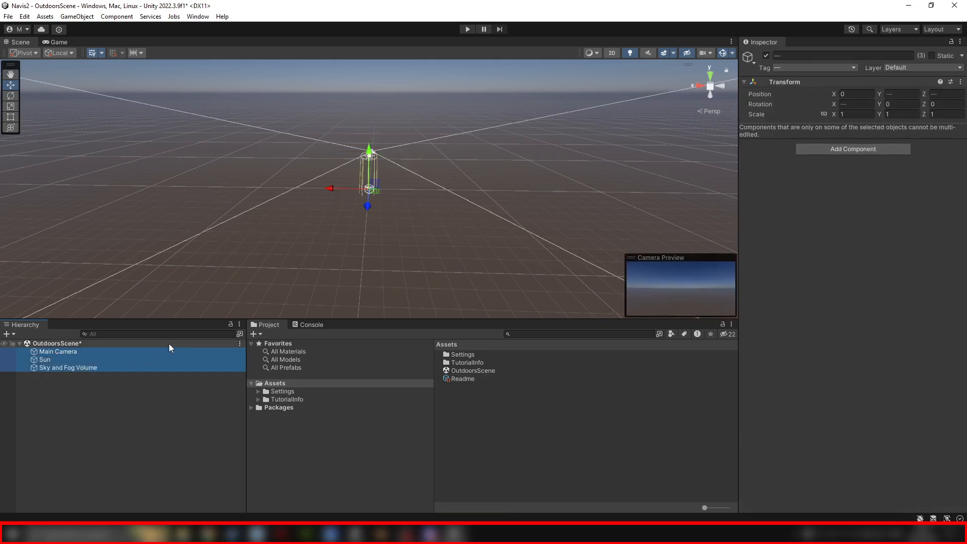
pyautogui.press('Delete')
# Open the NavisMaster custom package for import from the NavismasterPatreon1 folder in Downloads.
pyautogui.click(46, 16)
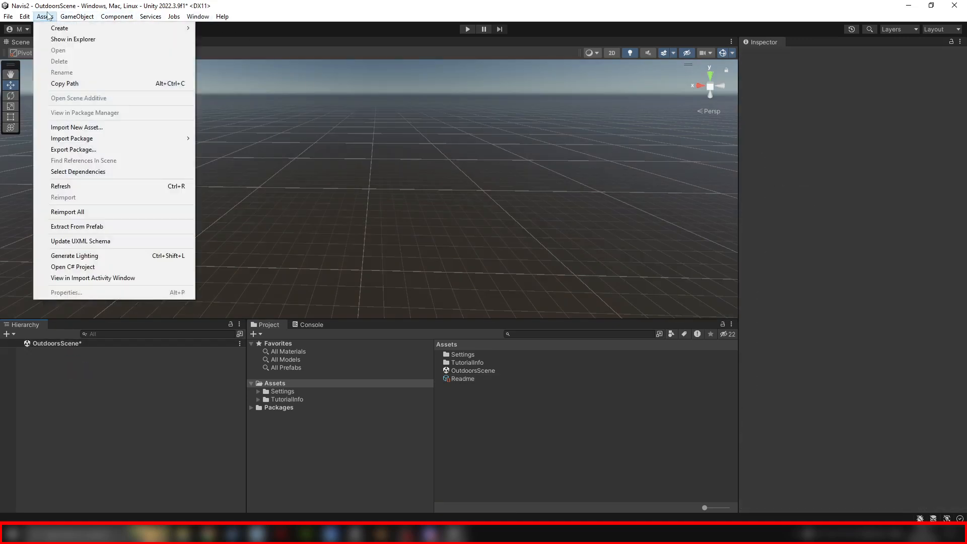
pyautogui.moveTo(92, 139)
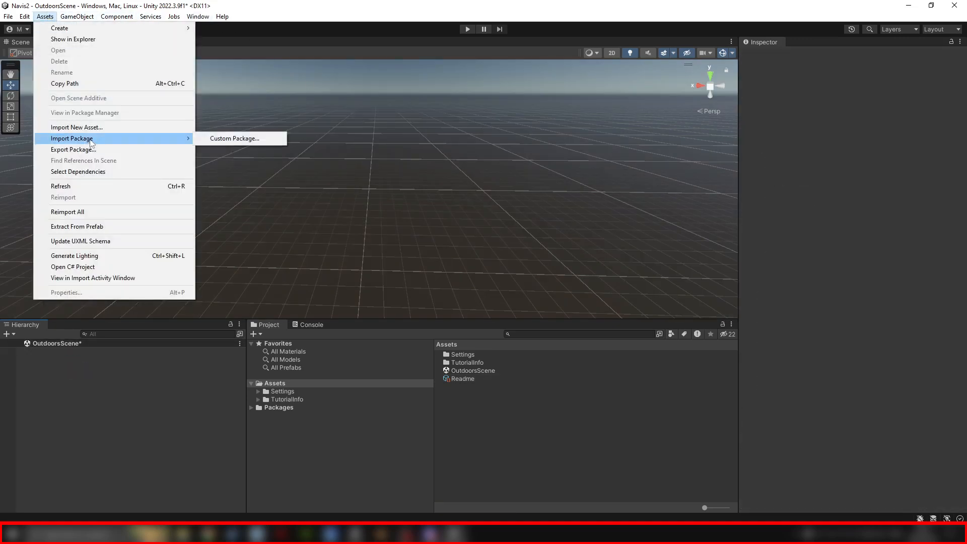
pyautogui.click(241, 139)
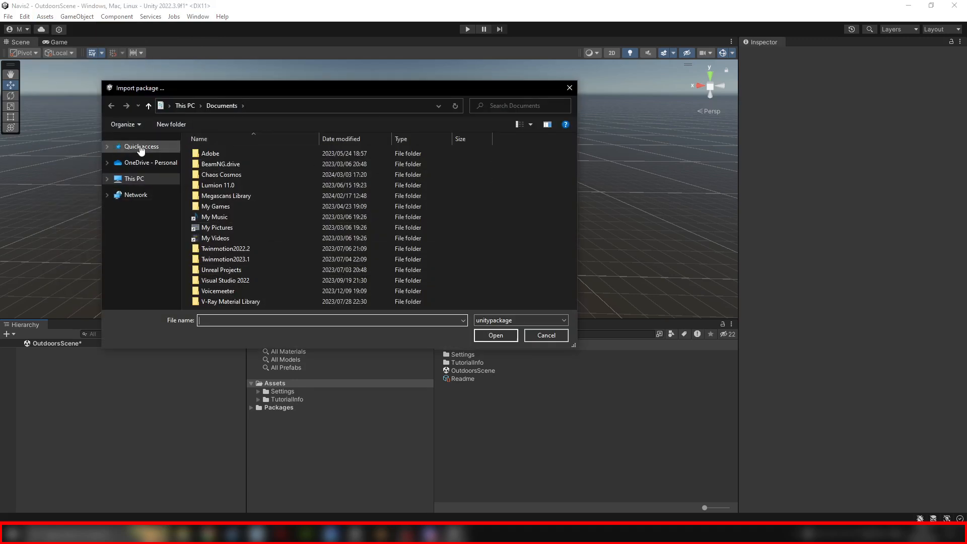
pyautogui.click(107, 178)
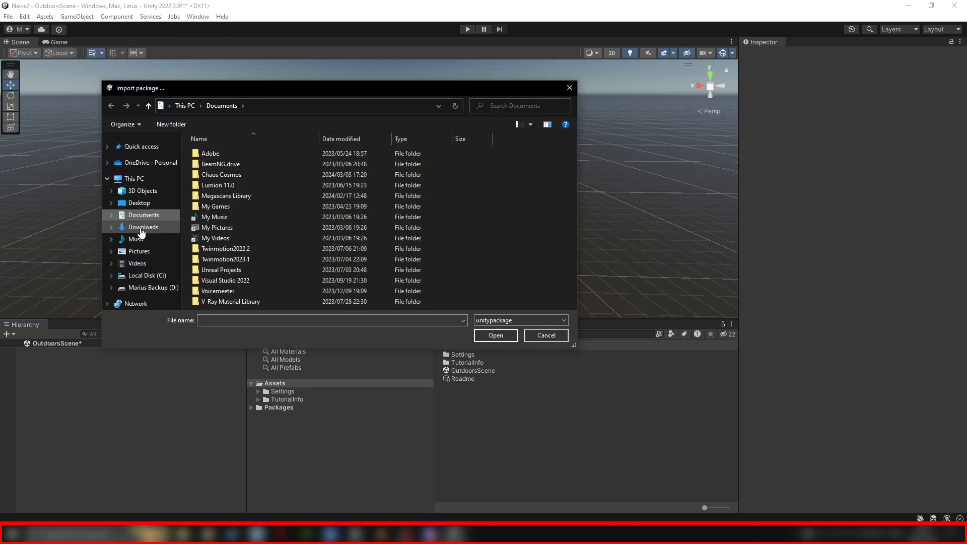
pyautogui.click(138, 227)
pyautogui.doubleClick(222, 154)
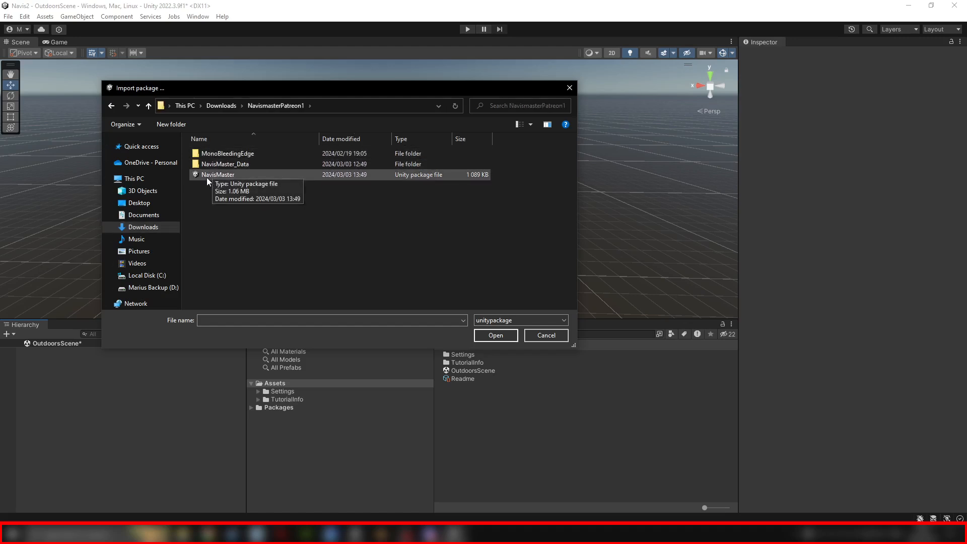
pyautogui.click(211, 175)
pyautogui.click(511, 335)
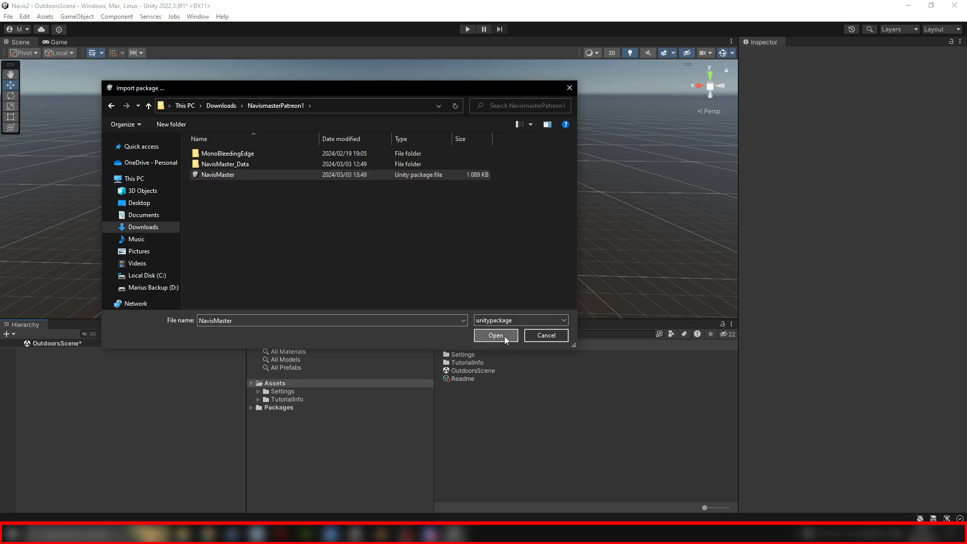
# Accept overwriting the project settings and import all NavisMaster package contents, including ProjectSettings.asset and TagManager.asset.
pyautogui.click(479, 287)
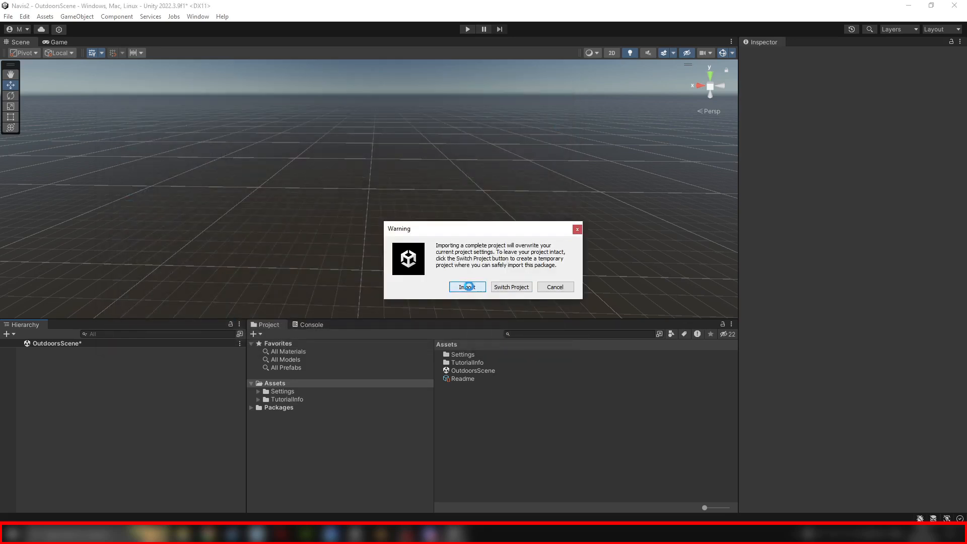
pyautogui.click(483, 407)
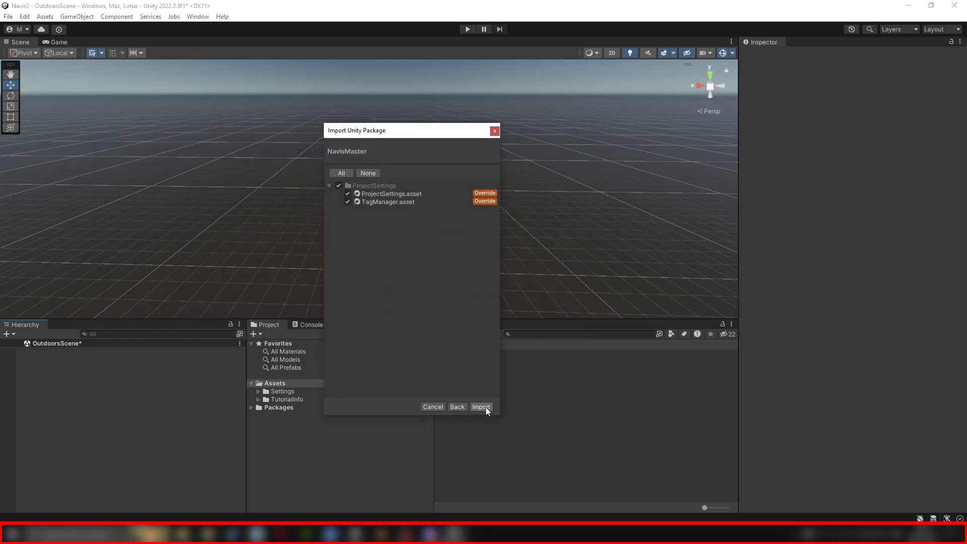
pyautogui.click(485, 407)
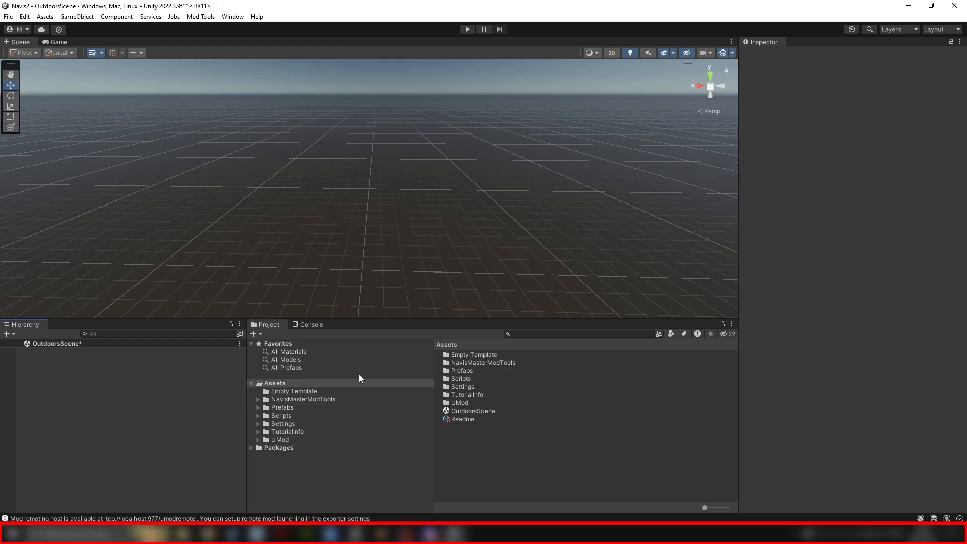
# Open the Empty Template scene without saving OutdoorsScene, and import the TMP Essentials.
pyautogui.click(301, 391)
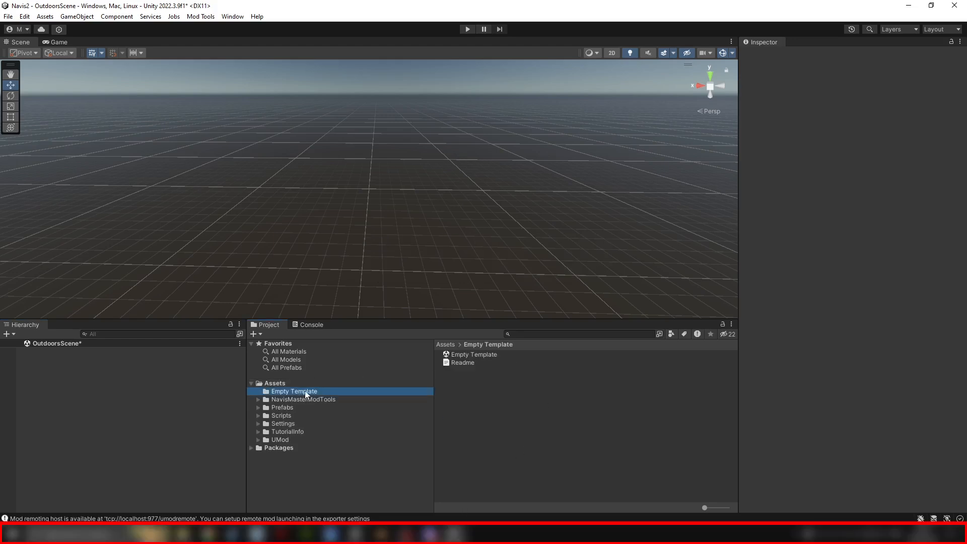
pyautogui.doubleClick(458, 352)
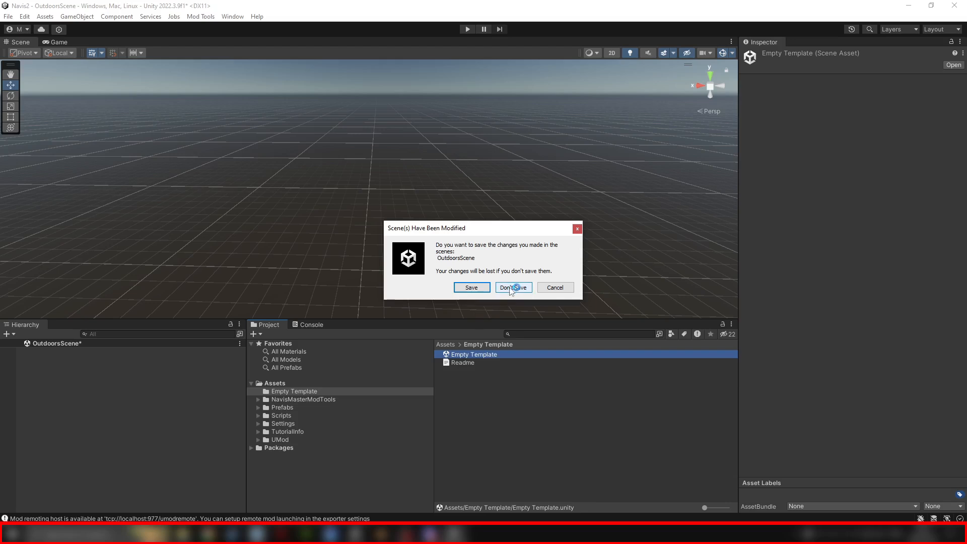
pyautogui.click(511, 288)
pyautogui.click(551, 231)
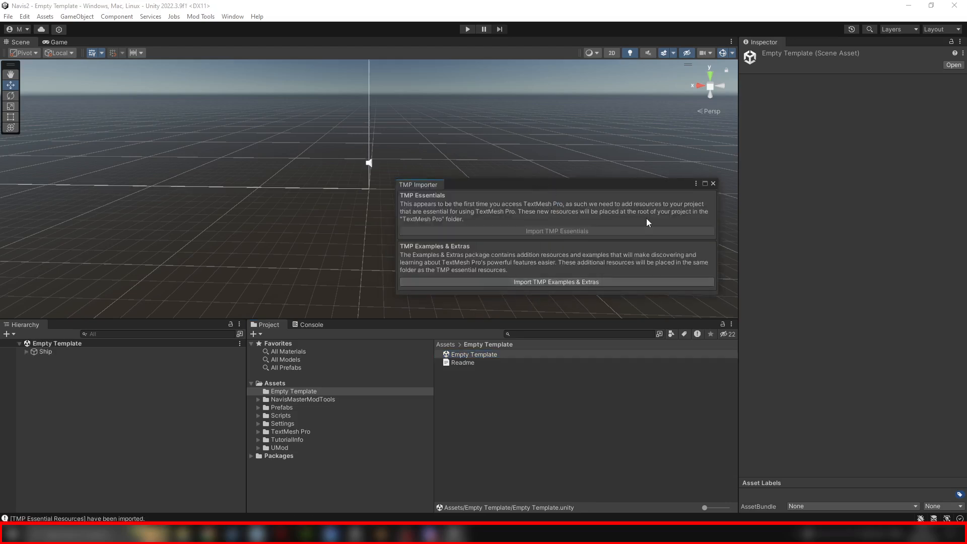
pyautogui.click(714, 183)
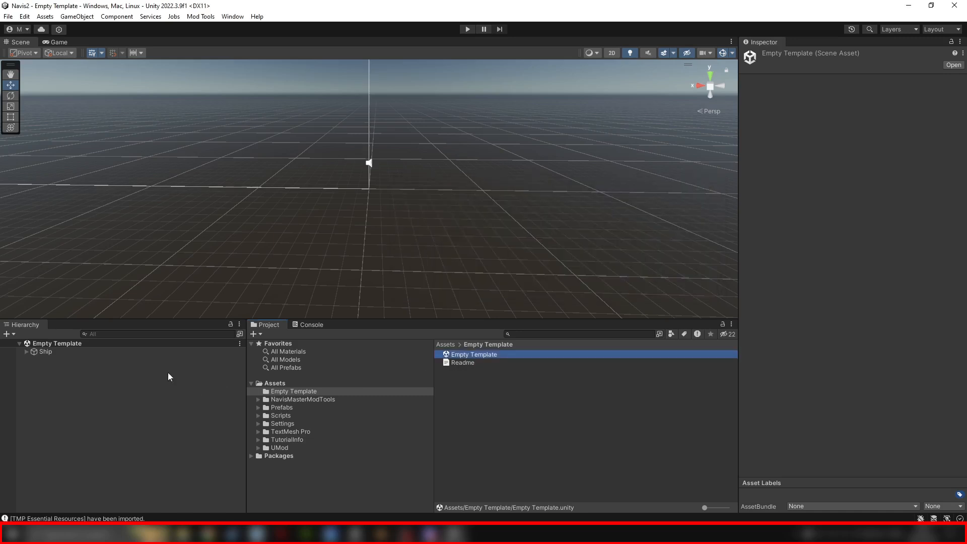
# Inspect the Ship object's components and its collider layout in the scene.
pyautogui.click(41, 351)
pyautogui.keyDown('alt'); pyautogui.moveTo(421, 205); pyautogui.dragTo(473, 184); pyautogui.keyUp('alt')
pyautogui.moveTo(473, 184); pyautogui.dragTo(447, 203, button='middle')
pyautogui.keyDown('alt'); pyautogui.moveTo(447, 203); pyautogui.dragTo(408, 196); pyautogui.keyUp('alt')
pyautogui.moveTo(408, 197); pyautogui.dragTo(469, 185, button='middle')
pyautogui.scroll(4, 450, 183)
pyautogui.keyDown('alt'); pyautogui.moveTo(469, 186); pyautogui.dragTo(430, 202); pyautogui.keyUp('alt')
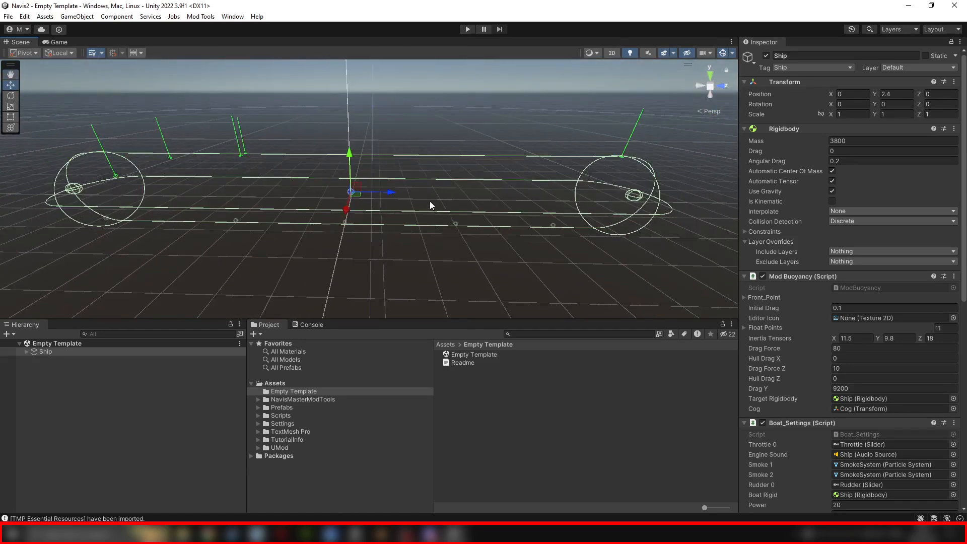
# Expand the Ship hierarchy and examine its SmokeSystem, Cog, HullCollider and Ship_cam children.
pyautogui.click(27, 352)
pyautogui.moveTo(246, 366); pyautogui.dragTo(171, 362)
pyautogui.click(55, 359)
pyautogui.moveTo(201, 133); pyautogui.dragTo(393, 197, button='middle')
pyautogui.scroll(3, 391, 201)
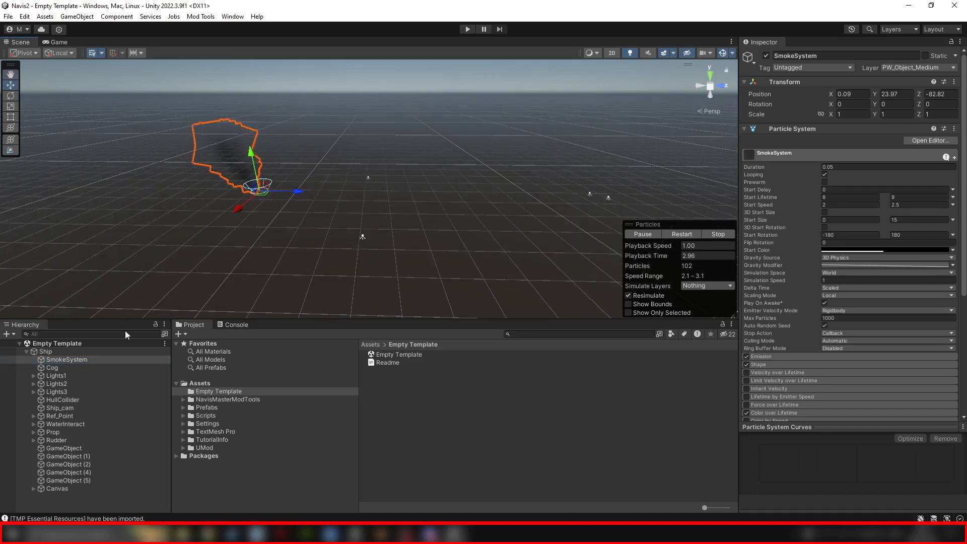
pyautogui.click(51, 368)
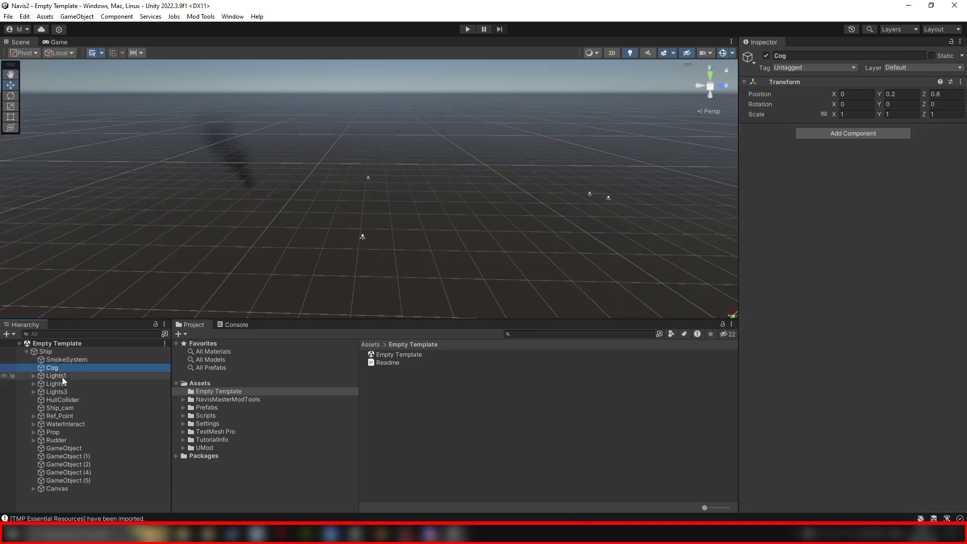
pyautogui.doubleClick(69, 401)
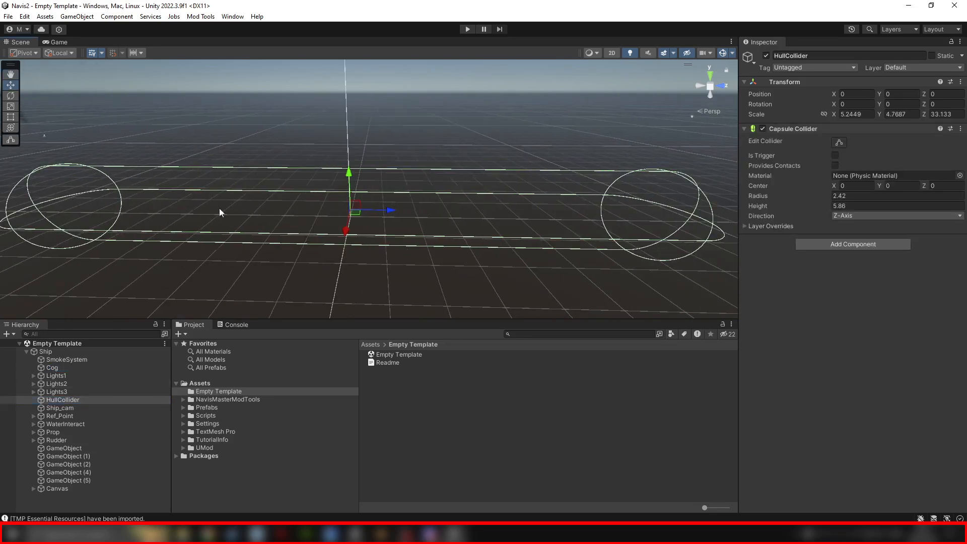
pyautogui.doubleClick(59, 408)
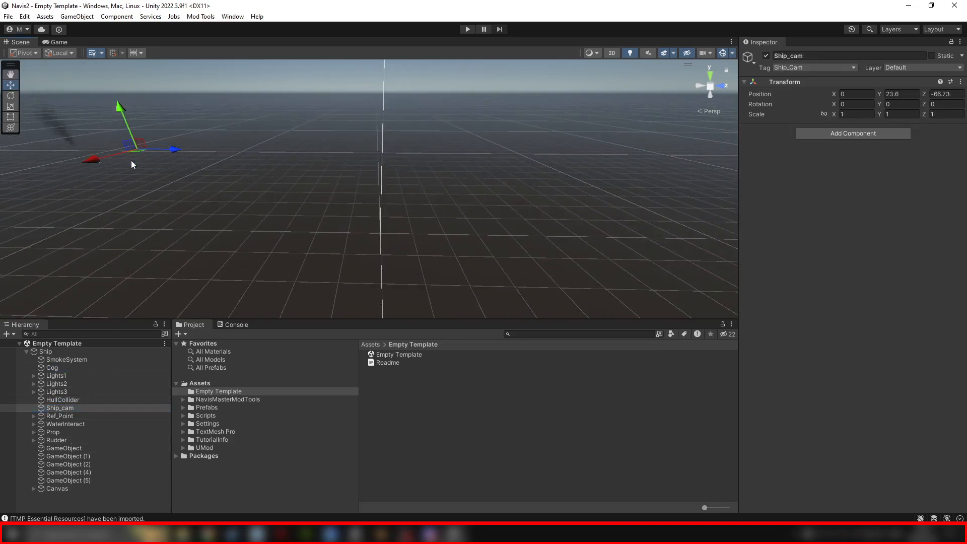
pyautogui.keyDown('alt'); pyautogui.moveTo(267, 227); pyautogui.dragTo(276, 186); pyautogui.keyUp('alt')
pyautogui.keyDown('alt'); pyautogui.moveTo(156, 160); pyautogui.dragTo(207, 190); pyautogui.keyUp('alt')
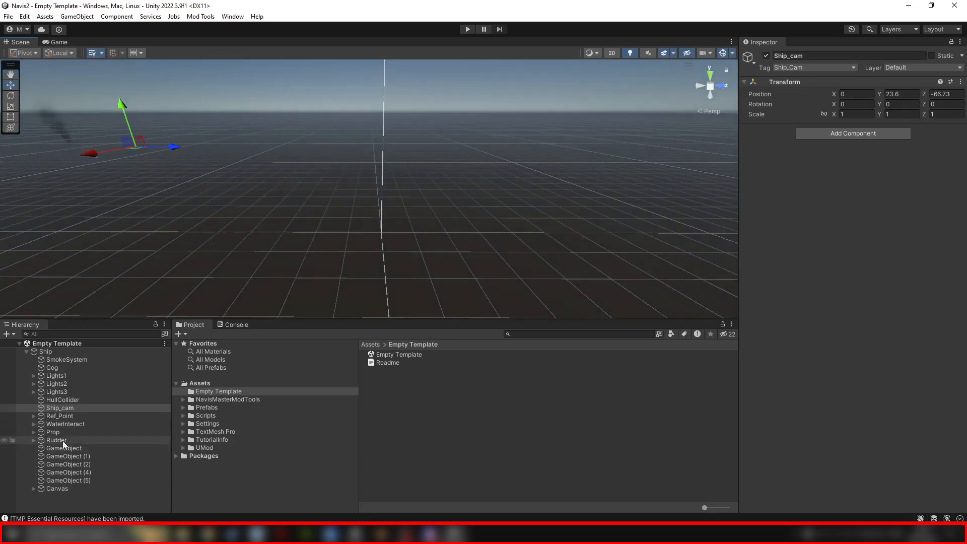
# Examine the Ship's Ref_Point, WaterInteract and Rudder objects and the Prop mesh nested inside its parent.
pyautogui.doubleClick(58, 416)
pyautogui.keyDown('alt'); pyautogui.moveTo(324, 278); pyautogui.dragTo(384, 233); pyautogui.keyUp('alt')
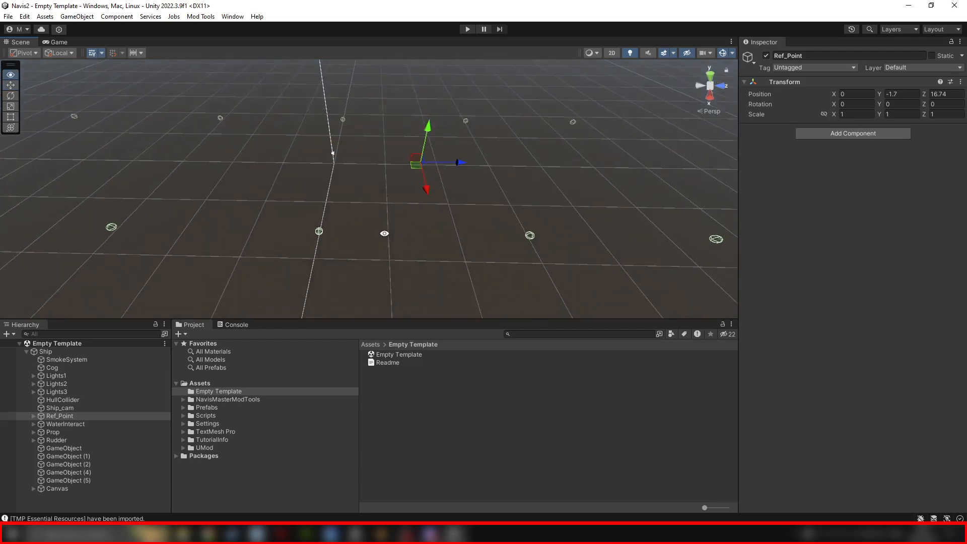
pyautogui.doubleClick(73, 424)
pyautogui.keyDown('alt'); pyautogui.moveTo(279, 253); pyautogui.dragTo(336, 189); pyautogui.keyUp('alt')
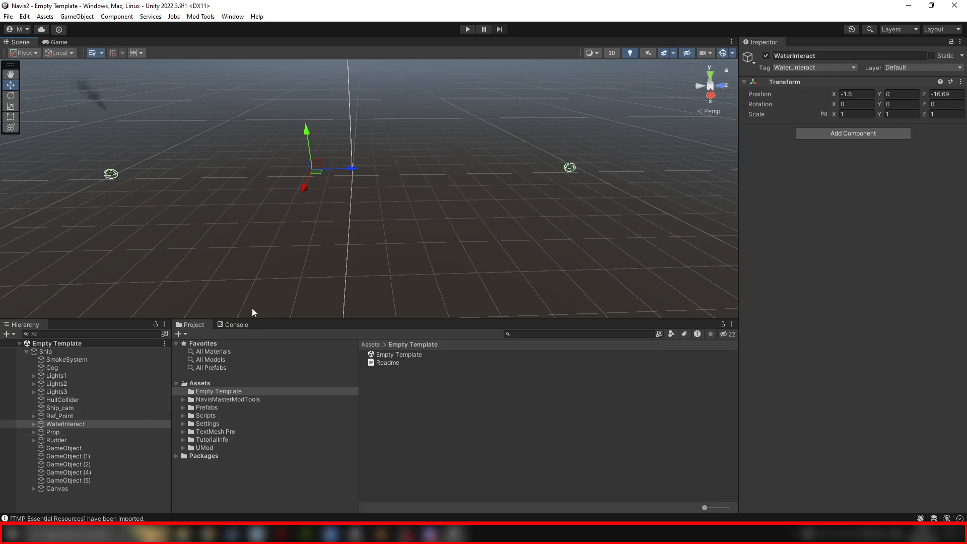
pyautogui.click(43, 432)
pyautogui.click(60, 441)
pyautogui.click(34, 432)
pyautogui.click(60, 440)
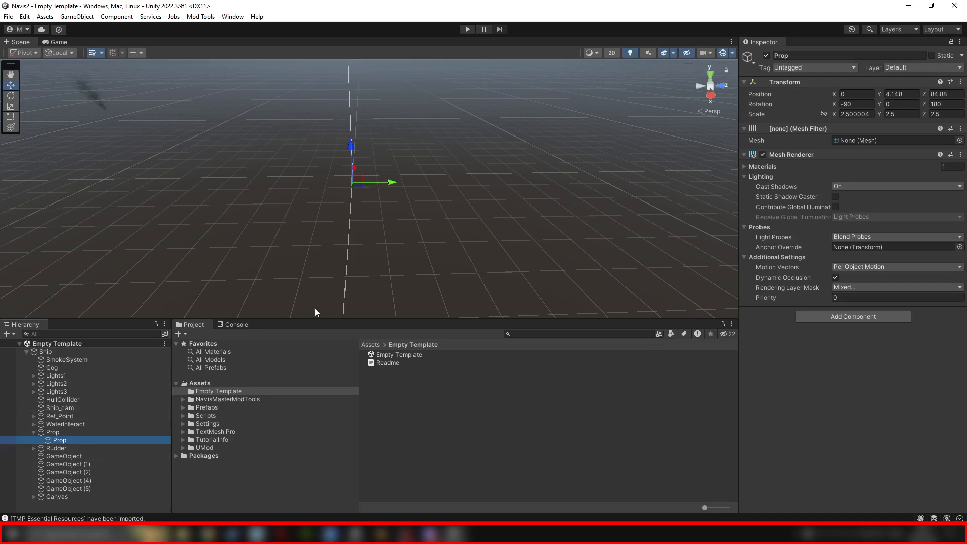
pyautogui.click(31, 431)
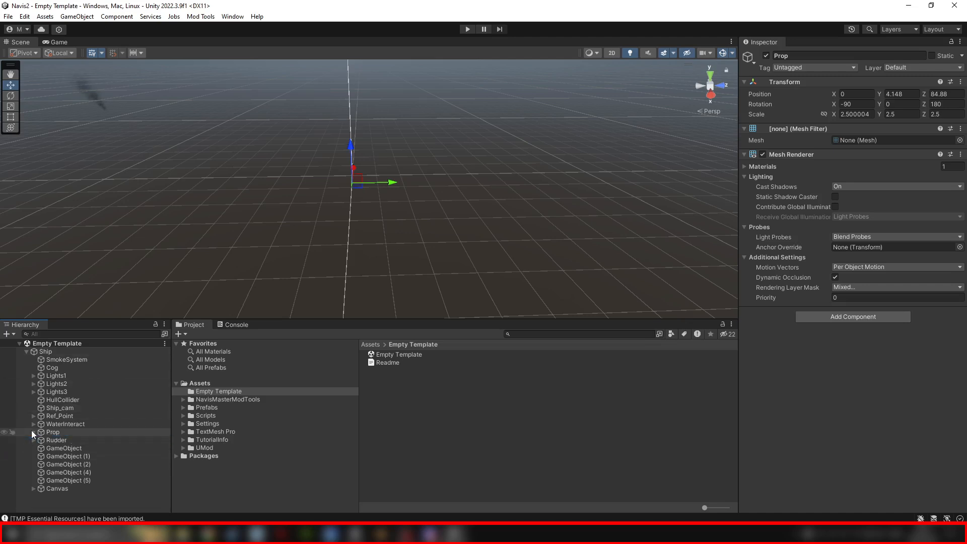
# Delete the five unused GameObject children, from GameObject through GameObject (5), from the Ship.
pyautogui.click(56, 448)
pyautogui.click(58, 456)
pyautogui.click(61, 473)
pyautogui.click(61, 448)
pyautogui.keyDown('shift'); pyautogui.click(59, 479); pyautogui.keyUp('shift')
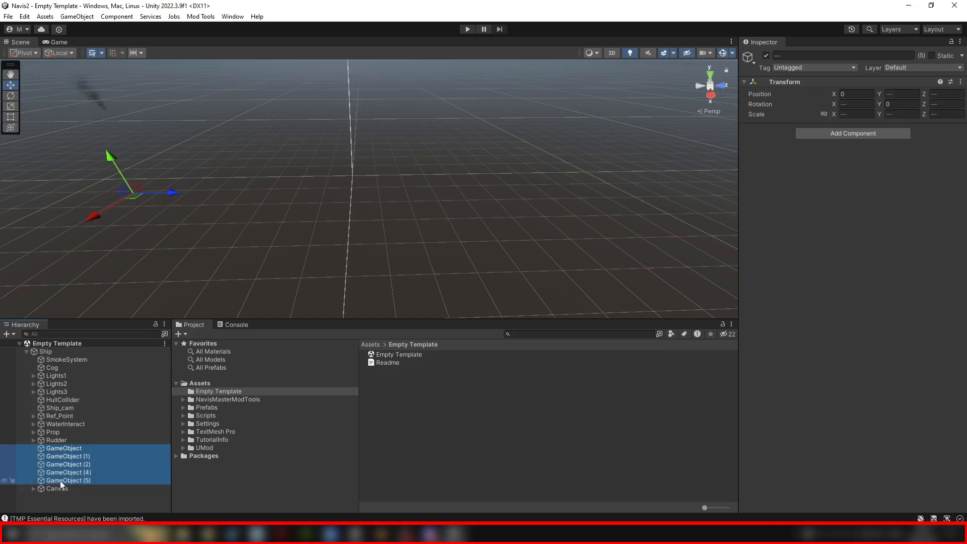
pyautogui.press('Delete')
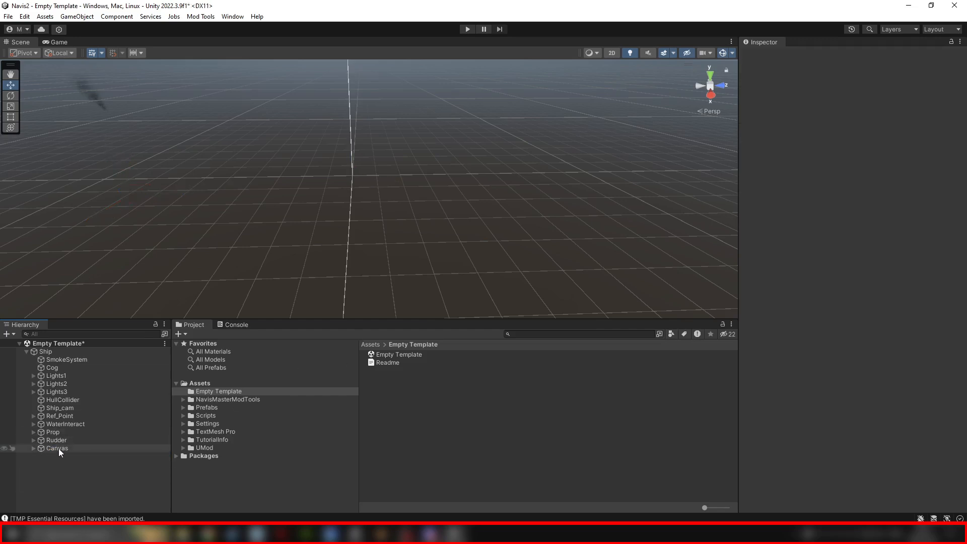
# Examine the Ship's Canvas object, its component settings and its placement in the scene.
pyautogui.click(41, 448)
pyautogui.keyDown('alt'); pyautogui.moveTo(262, 231); pyautogui.dragTo(619, 203); pyautogui.keyUp('alt')
pyautogui.moveTo(559, 189); pyautogui.dragTo(267, 235, button='middle')
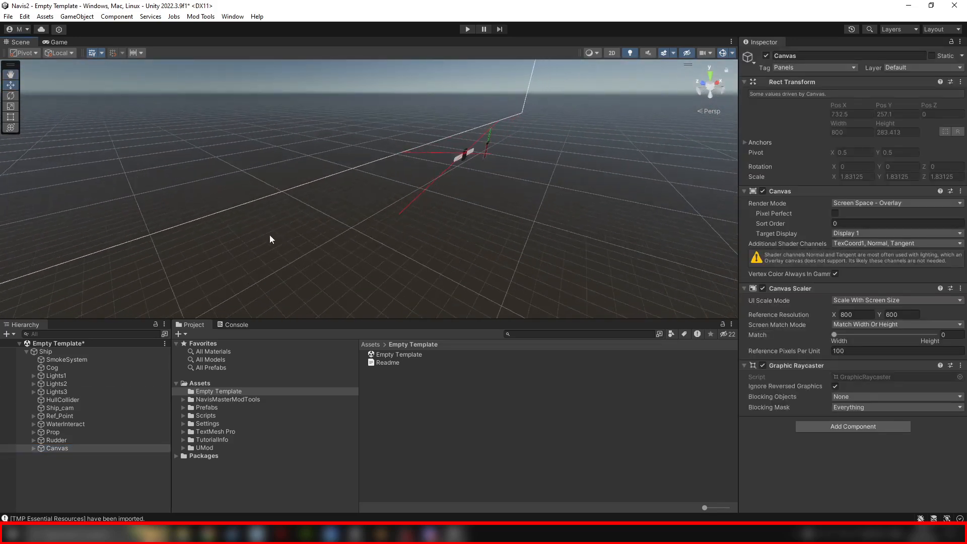
pyautogui.keyDown('alt'); pyautogui.moveTo(423, 209); pyautogui.dragTo(356, 202); pyautogui.keyUp('alt')
pyautogui.keyDown('alt'); pyautogui.moveTo(416, 187); pyautogui.dragTo(240, 175); pyautogui.keyUp('alt')
pyautogui.moveTo(241, 175); pyautogui.dragTo(333, 191, button='middle')
pyautogui.scroll(5, 424, 177)
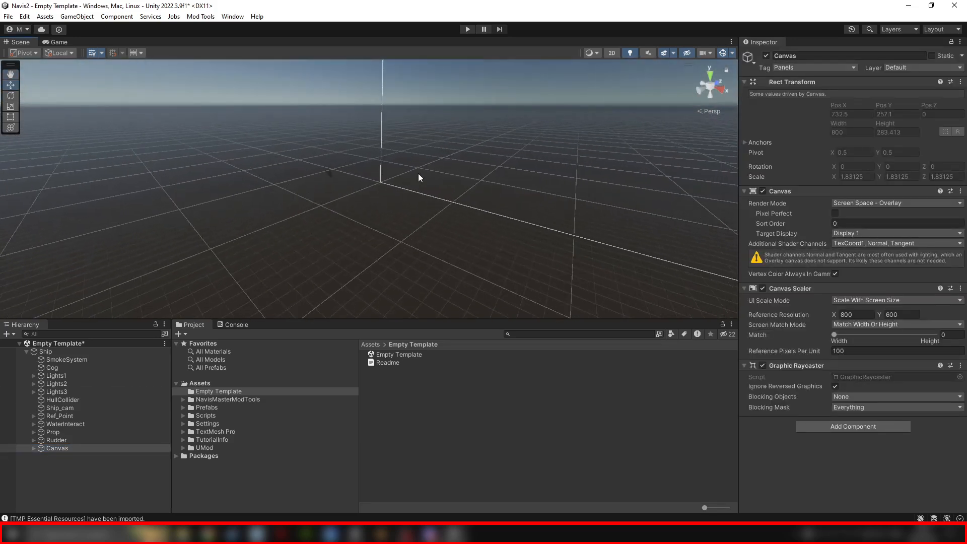
# Examine the Ship, its Cog and its SmokeSystem in the scene, checking their components and placement relative to the origin.
pyautogui.keyDown('alt'); pyautogui.moveTo(406, 168); pyautogui.dragTo(340, 192); pyautogui.keyUp('alt')
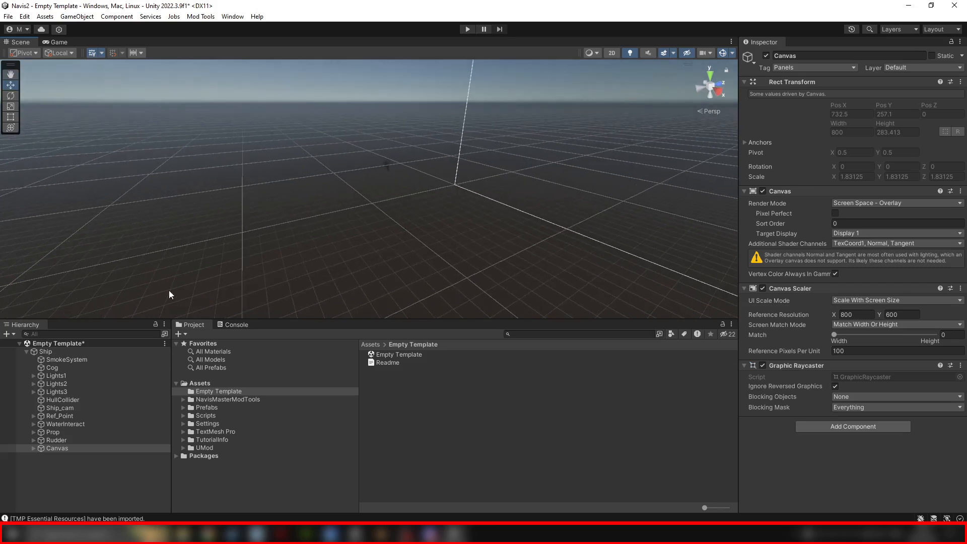
pyautogui.click(48, 352)
pyautogui.press('f')
pyautogui.scroll(-4, 384, 222)
pyautogui.scroll(10, 384, 194)
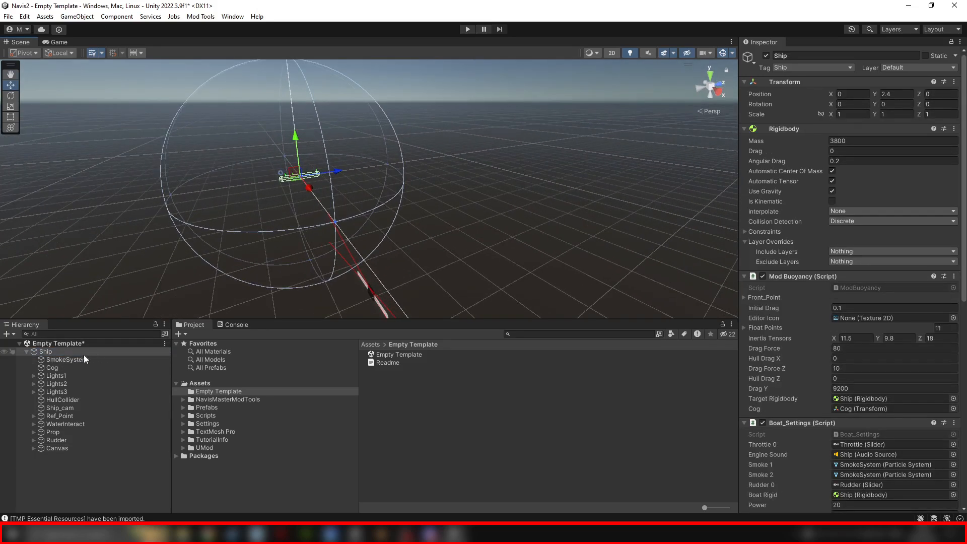
pyautogui.click(55, 368)
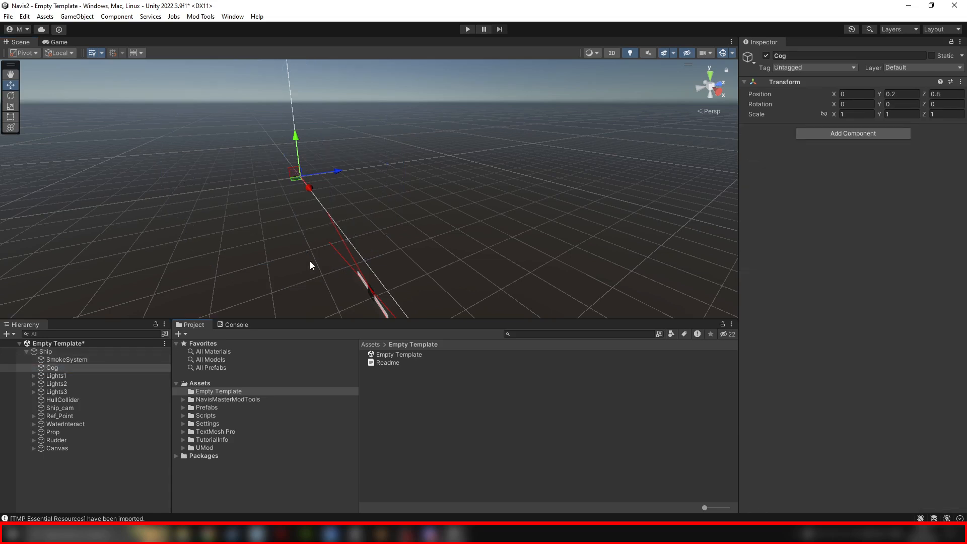
pyautogui.click(66, 359)
pyautogui.scroll(2, 253, 242)
pyautogui.press('f')
pyautogui.click(474, 202)
pyautogui.moveTo(474, 202); pyautogui.dragTo(332, 174, button='middle')
pyautogui.moveTo(332, 174); pyautogui.dragTo(288, 197, button='right')
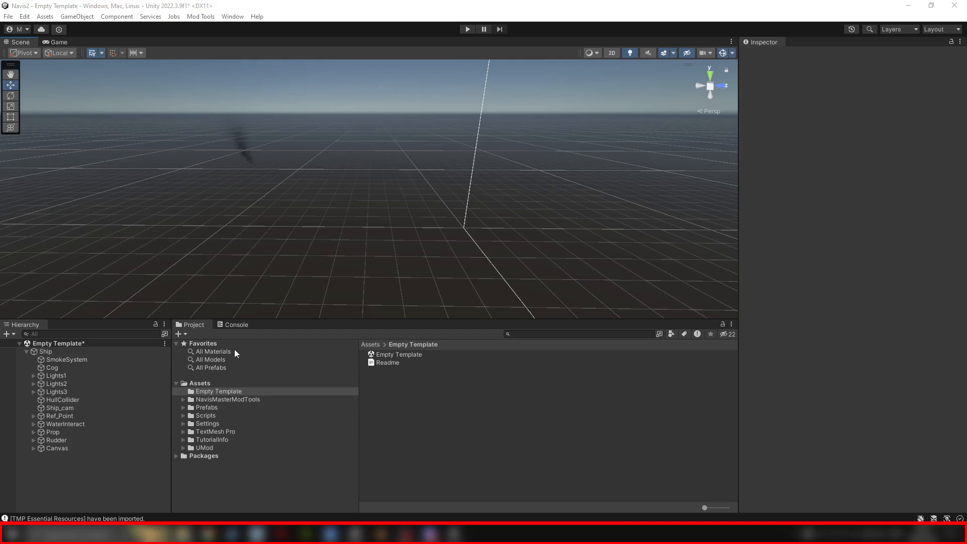
# Create a folder named Ship Model, move it directly under Assets and open it.
pyautogui.click(177, 334)
pyautogui.click(206, 15)
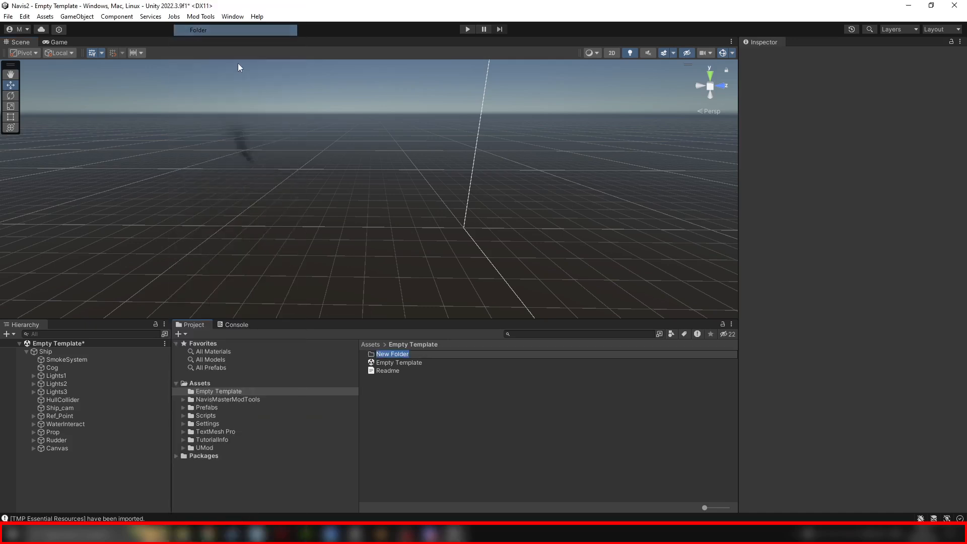
pyautogui.write('Ship Model')
pyautogui.press('Return')
pyautogui.moveTo(403, 355); pyautogui.dragTo(209, 424)
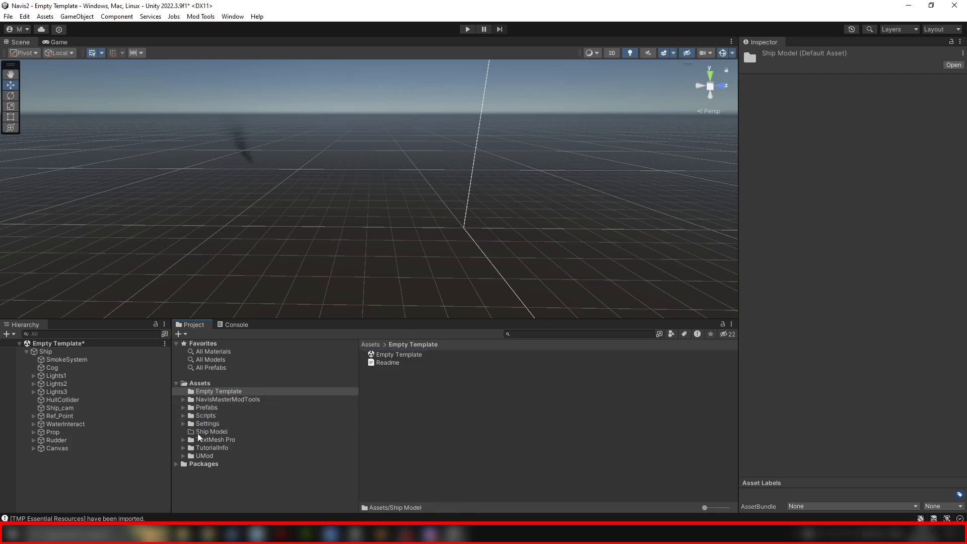
pyautogui.click(208, 432)
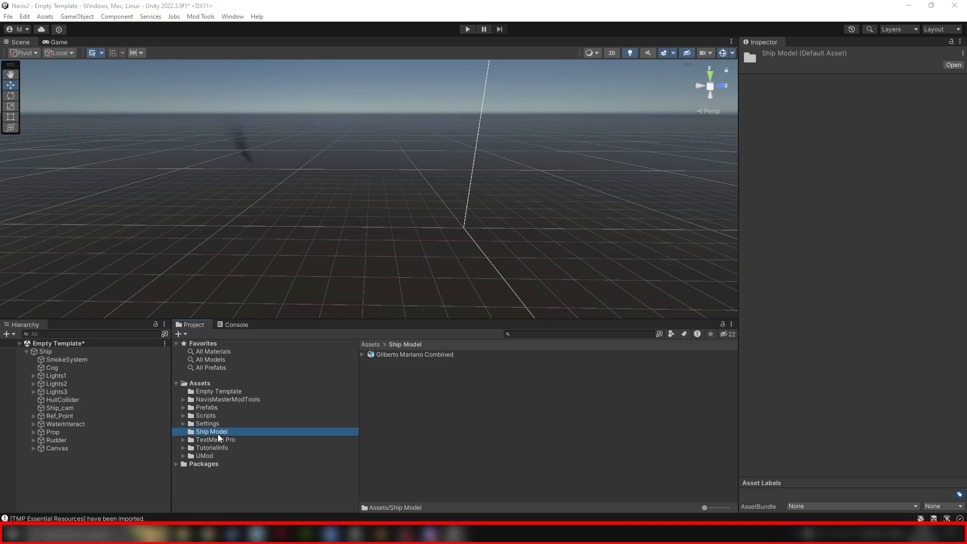
# Create a new mod named Ferry with the mod tools.
pyautogui.click(181, 335)
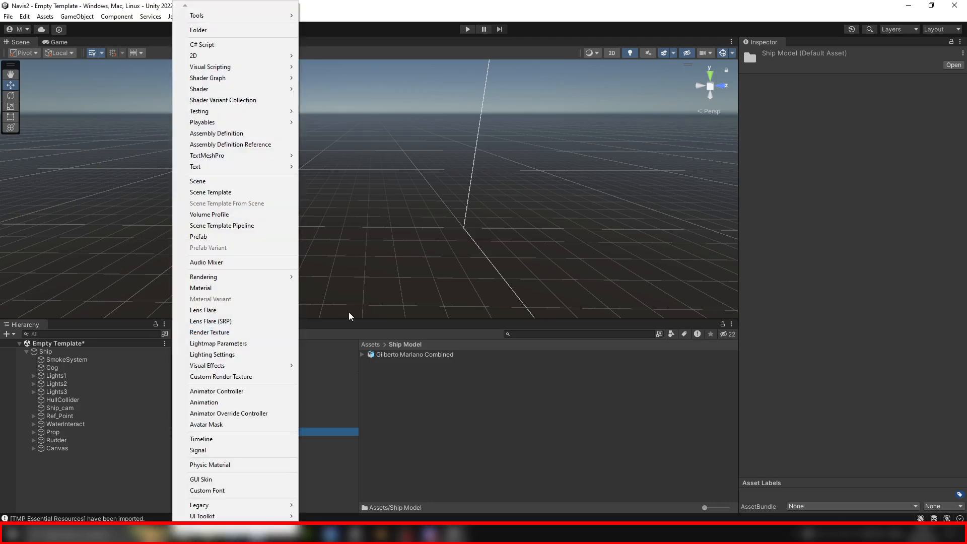
pyautogui.click(304, 4)
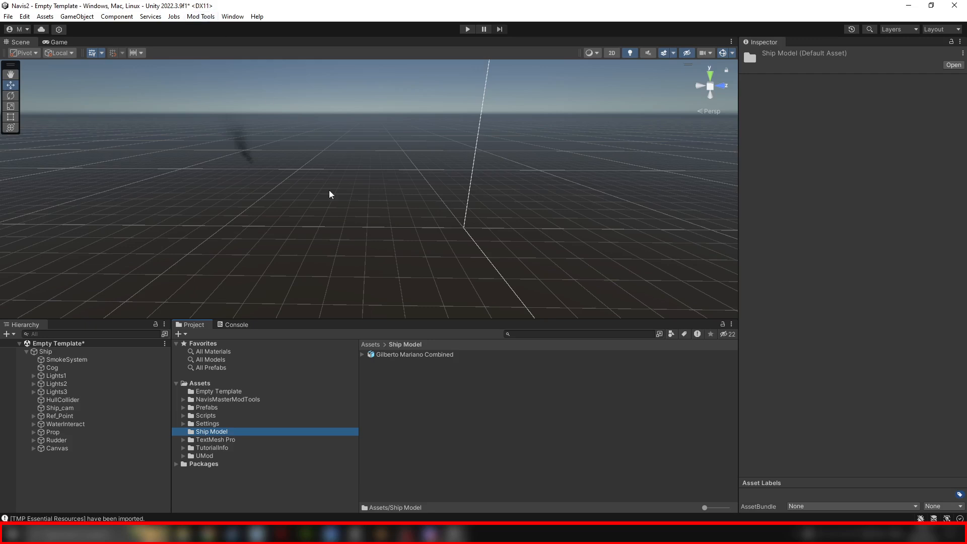
pyautogui.click(208, 17)
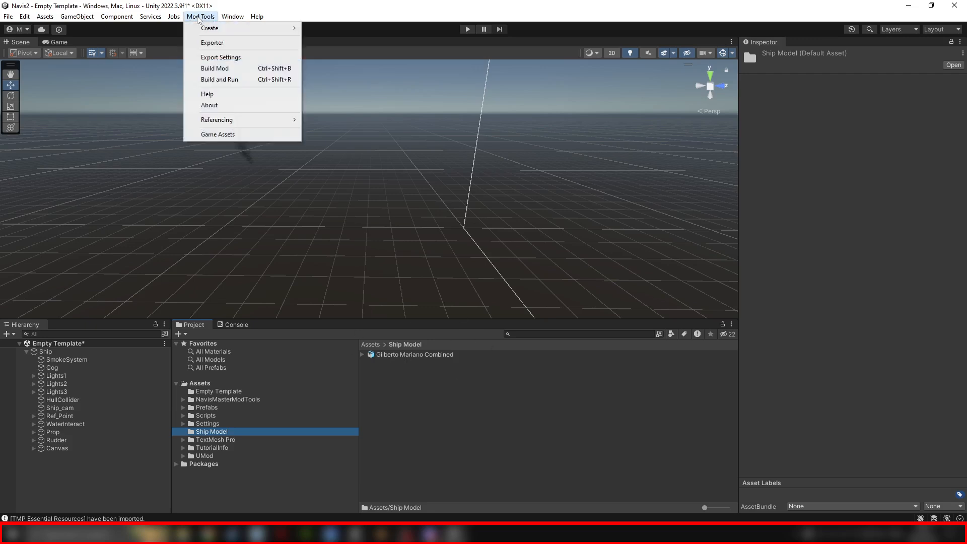
pyautogui.moveTo(209, 28)
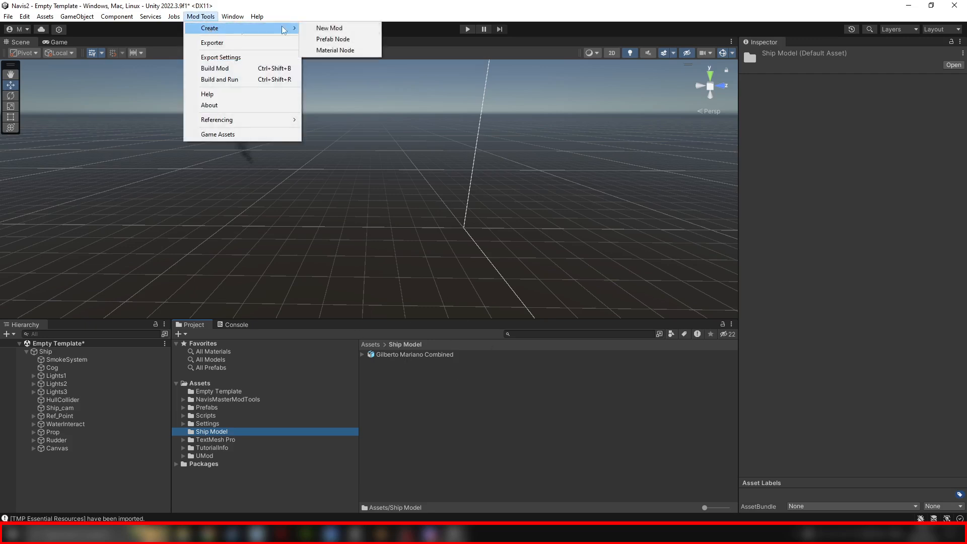
pyautogui.click(350, 29)
pyautogui.click(420, 124)
pyautogui.write('Fer')
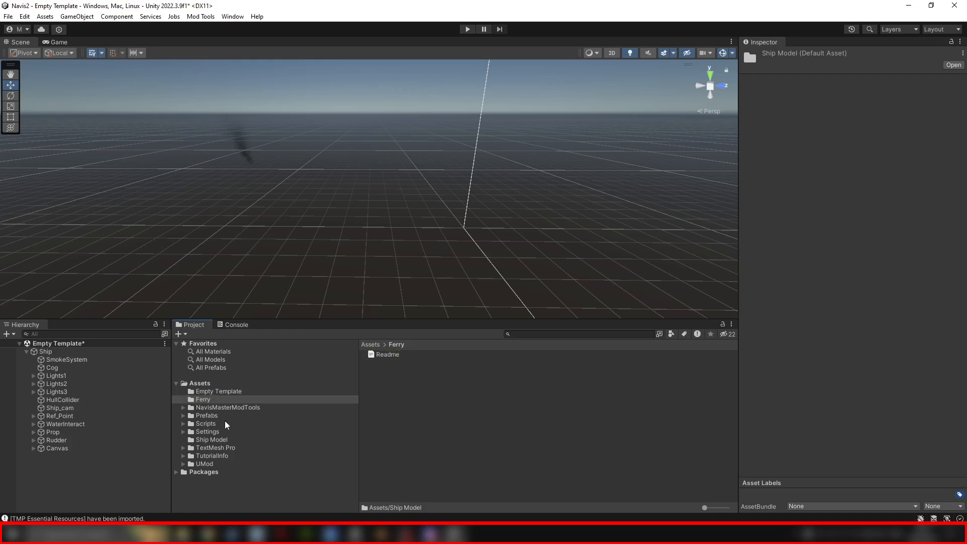
# Extract the materials of the Gilberto Mariano Combined model into a new folder named Extracted Materials inside Ship Model.
pyautogui.click(212, 440)
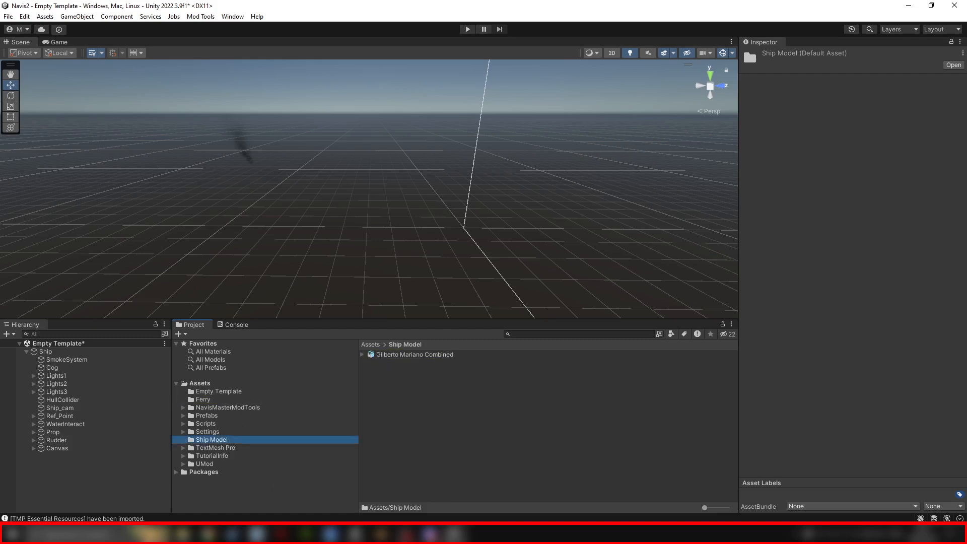
pyautogui.click(391, 356)
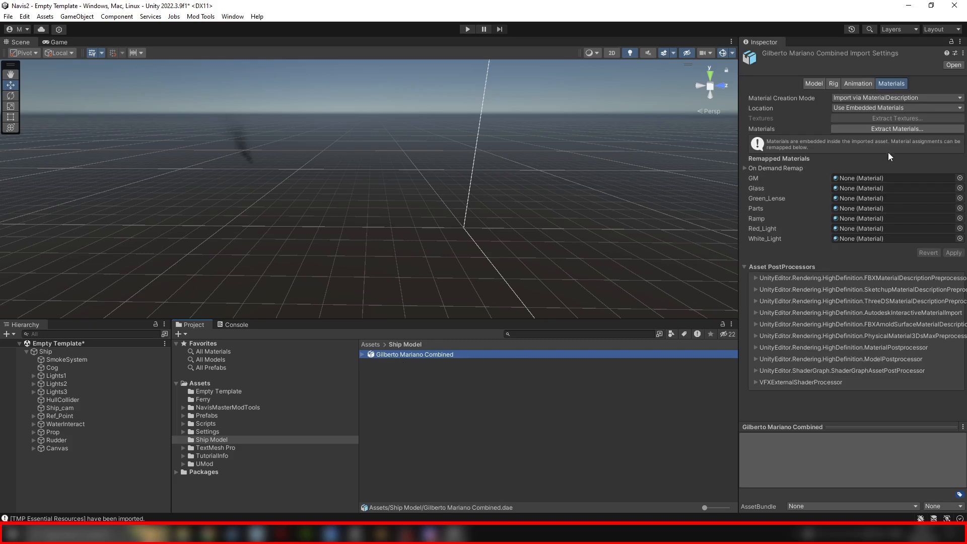
pyautogui.click(891, 128)
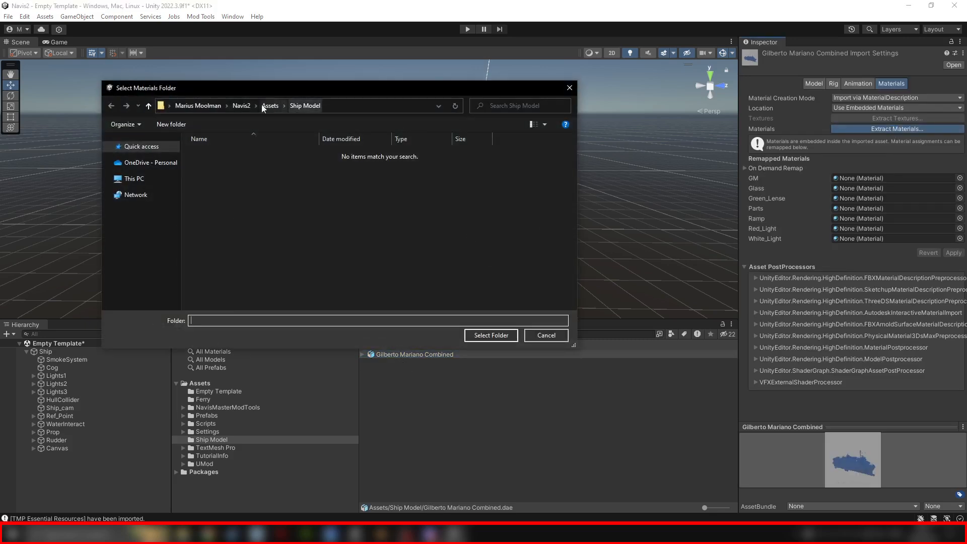
pyautogui.click(171, 124)
pyautogui.write('Extracted Ma')
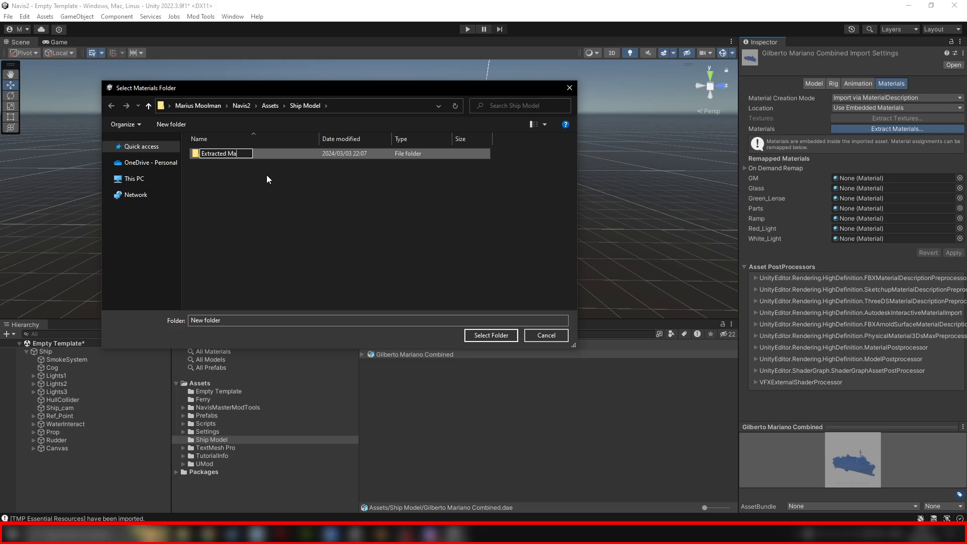
pyautogui.write('terials')
pyautogui.press('Return')
pyautogui.click(217, 156)
pyautogui.doubleClick(218, 158)
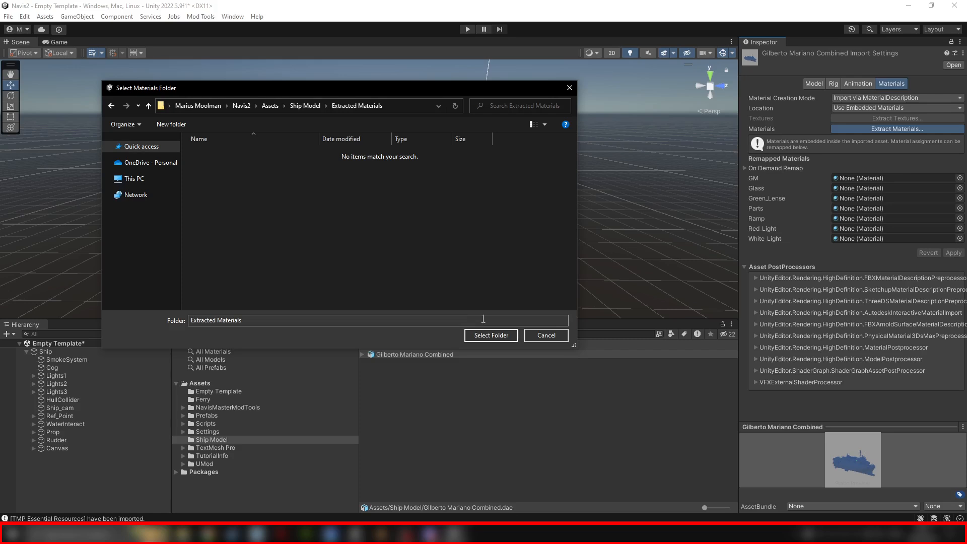
pyautogui.click(491, 335)
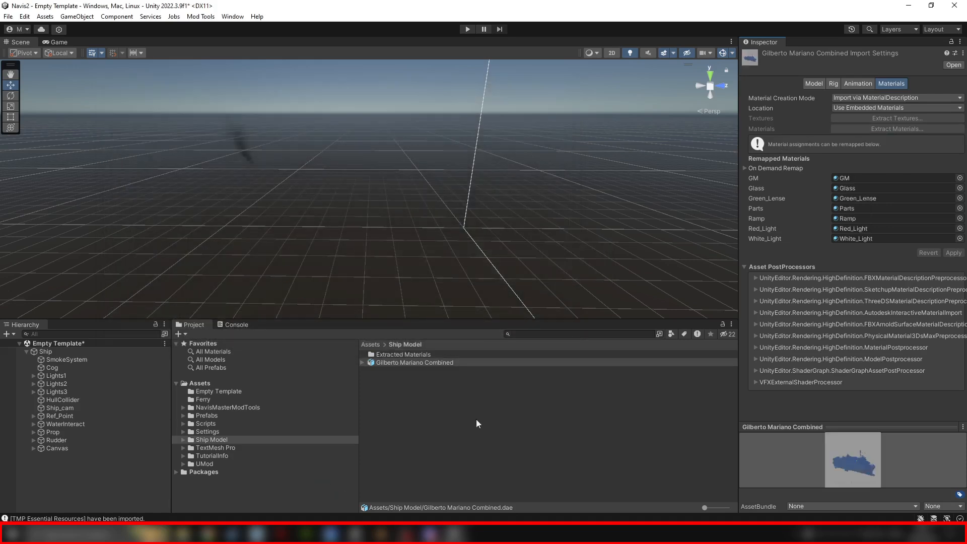
# Place the Gilberto Mariano Combined model in the scene and set its position to 0, 0, 0.
pyautogui.click(392, 363)
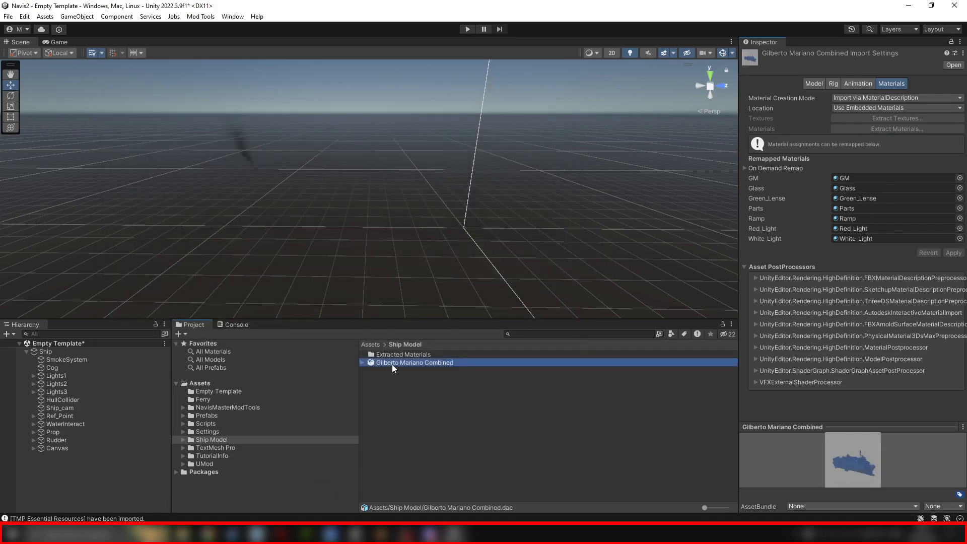
pyautogui.moveTo(392, 364); pyautogui.dragTo(415, 246)
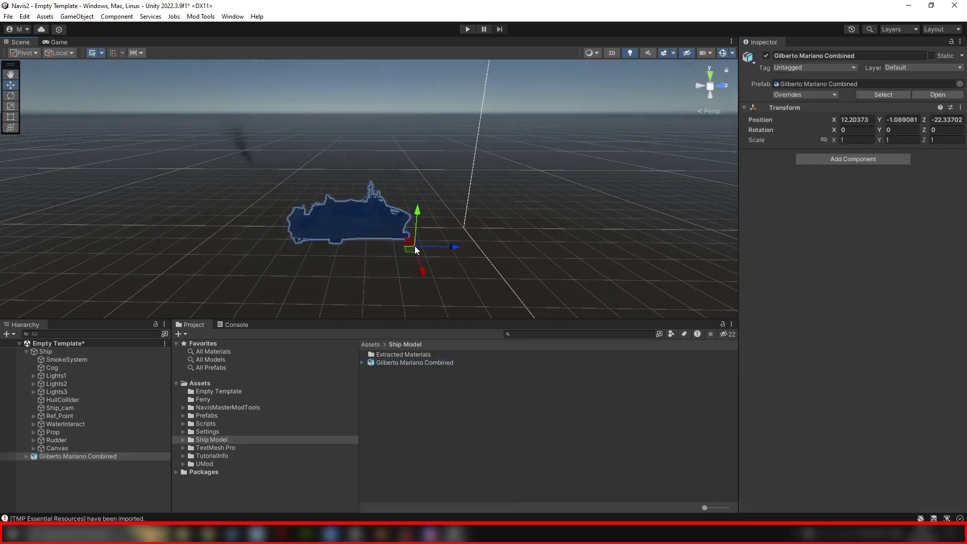
pyautogui.click(861, 123)
pyautogui.write('0')
pyautogui.press('Tab')
pyautogui.write('0')
pyautogui.press('Tab')
pyautogui.write('0')
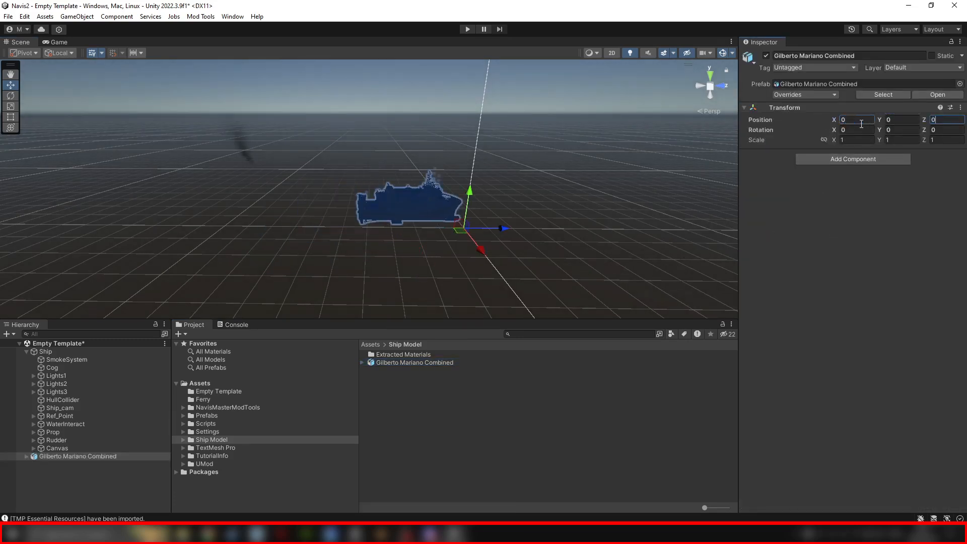
pyautogui.moveTo(553, 194); pyautogui.dragTo(500, 192, button='middle')
pyautogui.scroll(7, 499, 190)
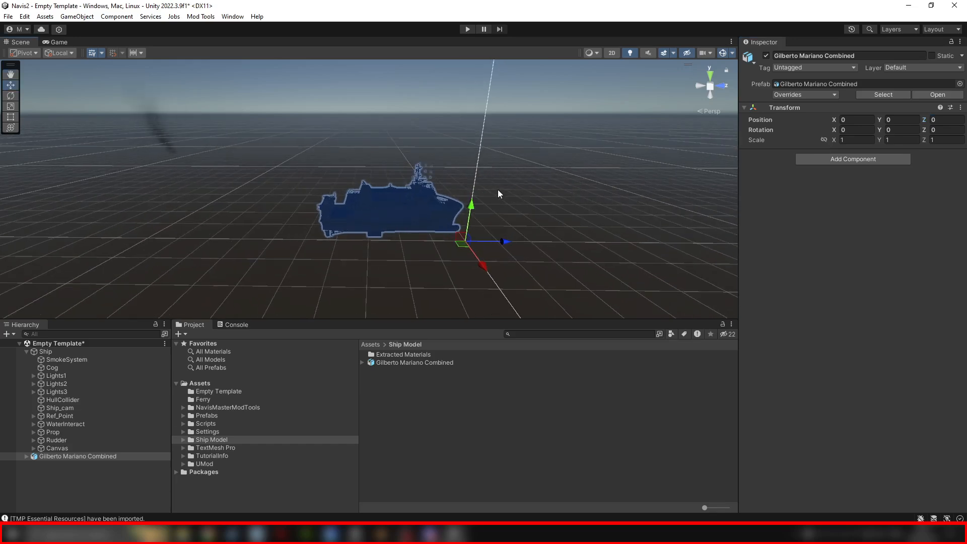
# Unpack the Gilberto Mariano Combined prefab completely and make it a child of the Ship object.
pyautogui.click(49, 352)
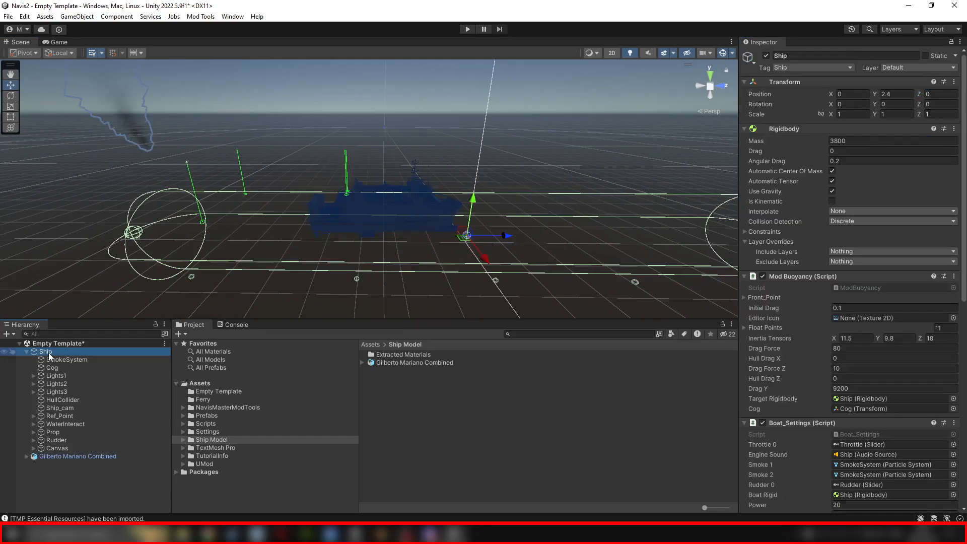
pyautogui.moveTo(388, 237); pyautogui.dragTo(313, 240, button='middle')
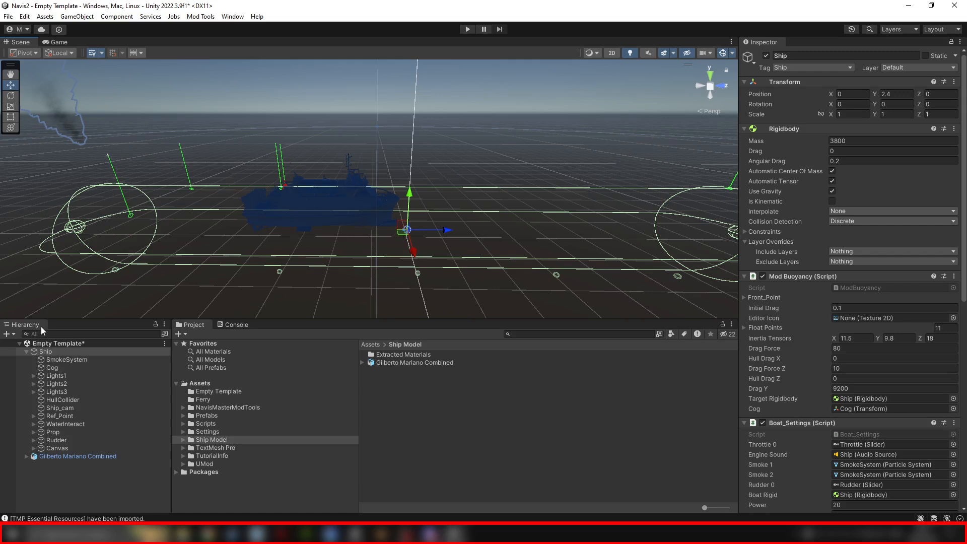
pyautogui.moveTo(443, 247); pyautogui.dragTo(425, 243, button='middle')
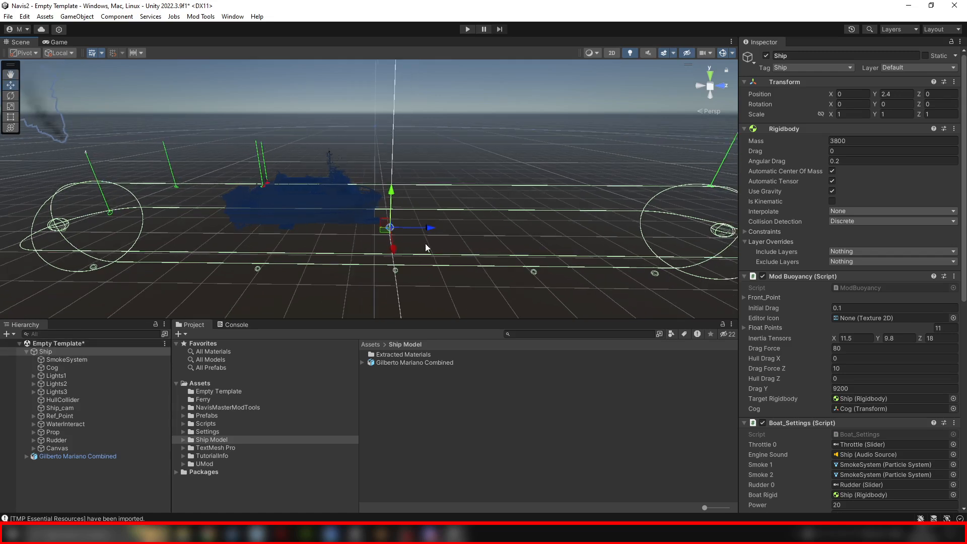
pyautogui.keyDown('alt'); pyautogui.moveTo(425, 243); pyautogui.dragTo(427, 228); pyautogui.keyUp('alt')
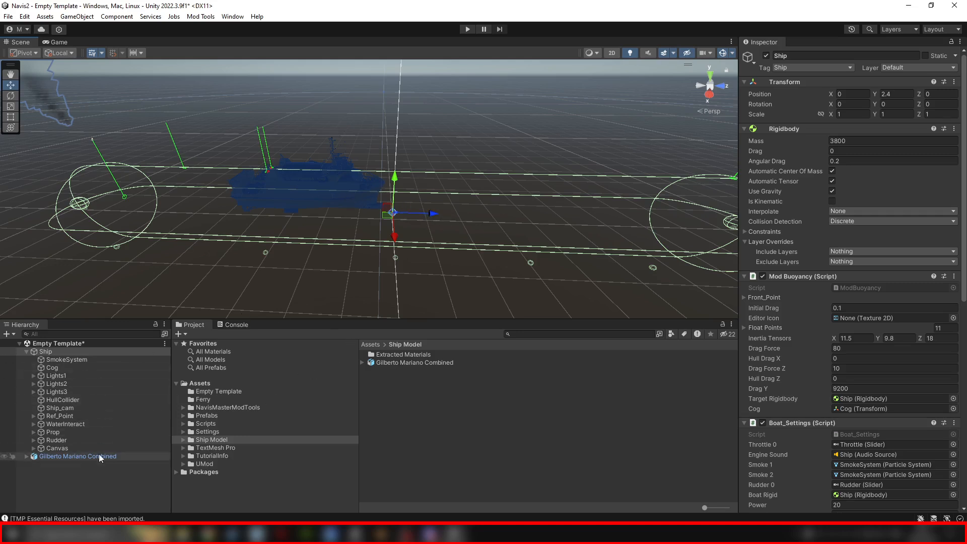
pyautogui.click(65, 457)
pyautogui.rightClick(65, 456)
pyautogui.moveTo(102, 219)
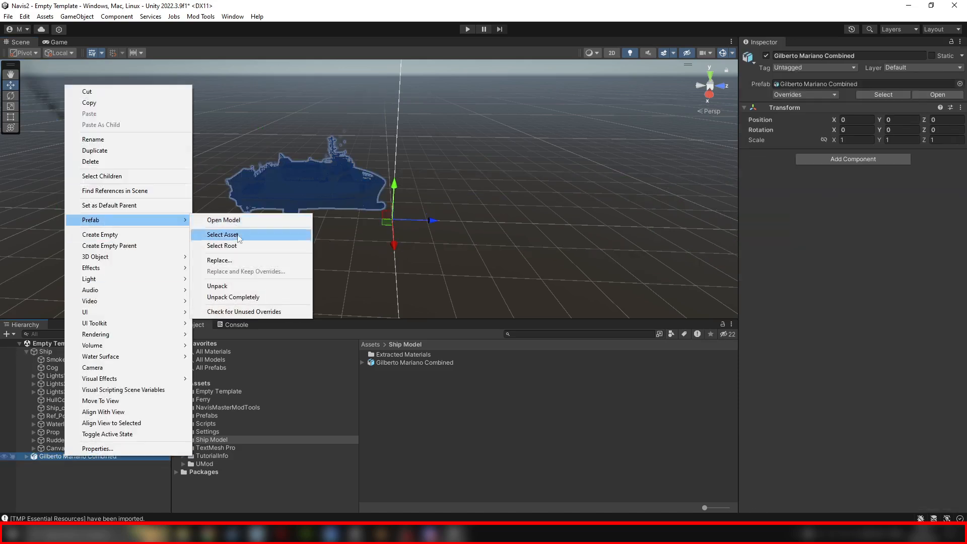
pyautogui.click(245, 298)
pyautogui.moveTo(52, 455)
pyautogui.mouseDown()
pyautogui.moveTo(81, 416)
pyautogui.moveTo(50, 452)
pyautogui.mouseUp()
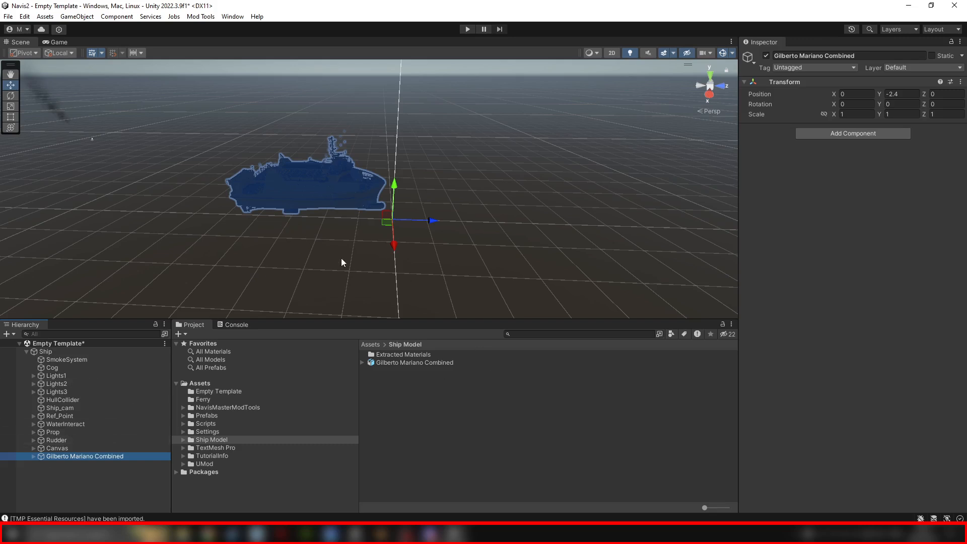
# Import the GM_Base texture into the Ship Model folder.
pyautogui.scroll(3, 326, 181)
pyautogui.moveTo(327, 181); pyautogui.dragTo(423, 180, button='middle')
pyautogui.scroll(-3, 397, 209)
pyautogui.scroll(5, 392, 206)
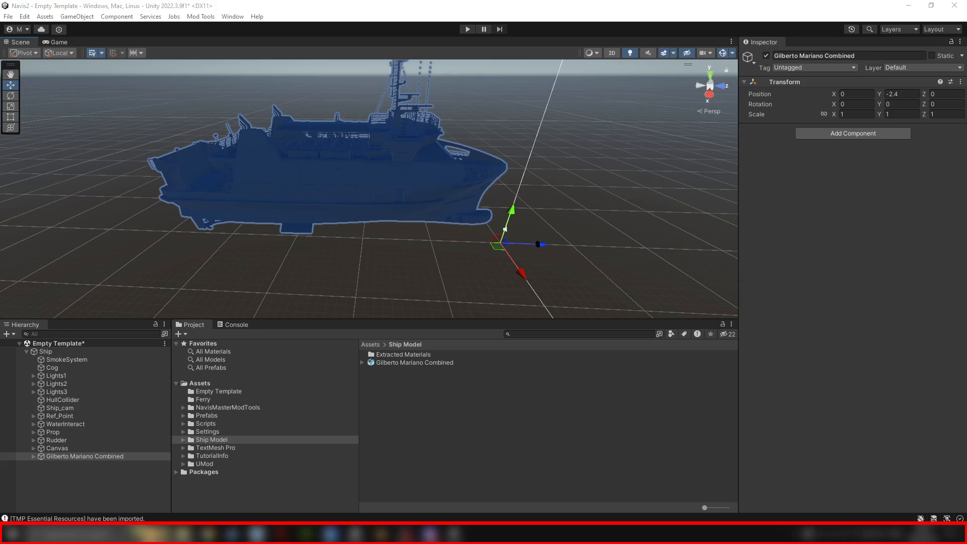
pyautogui.moveTo(457, 436); pyautogui.dragTo(459, 427)
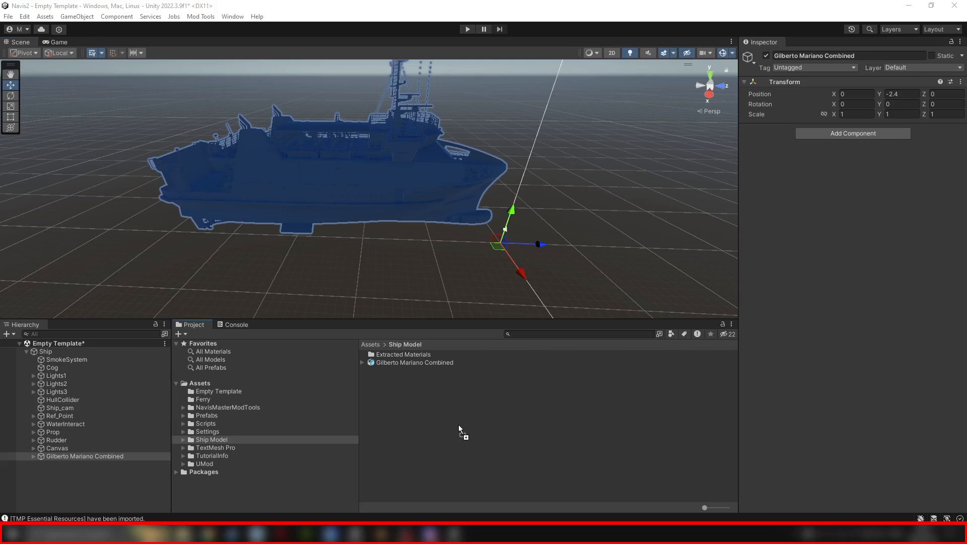
# Change the shader of the Hull's GM material to HDRP/Autodesk Interactive/AutodeskInteractive.
pyautogui.click(348, 165)
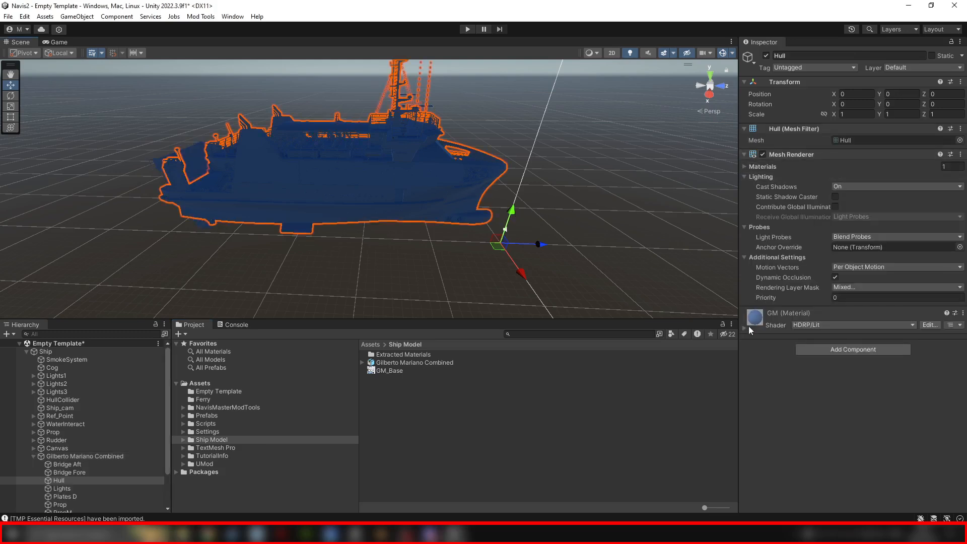
pyautogui.click(833, 326)
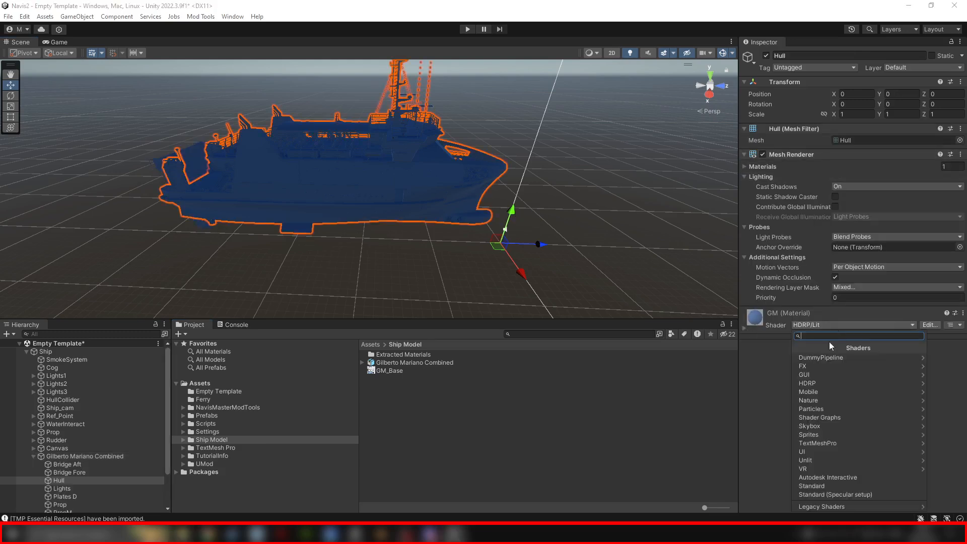
pyautogui.click(830, 382)
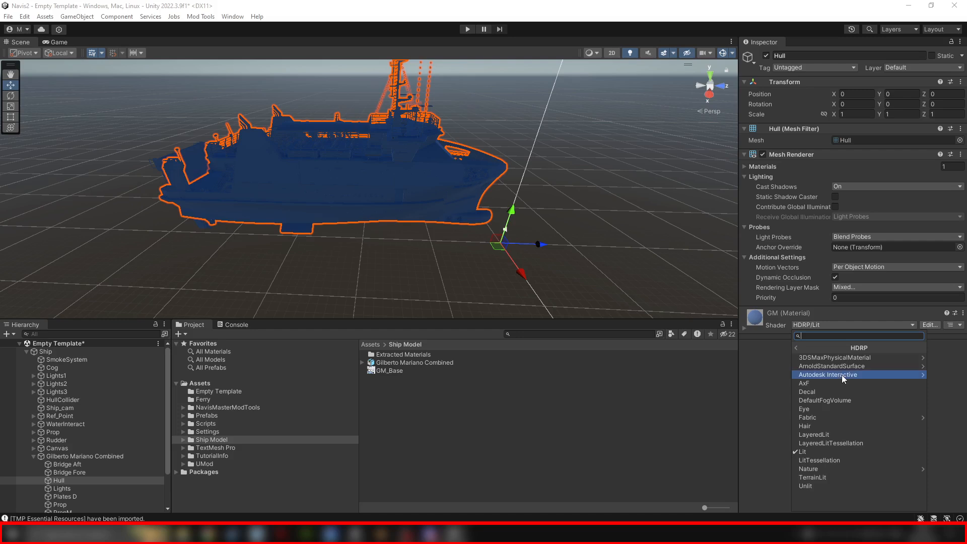
pyautogui.click(841, 375)
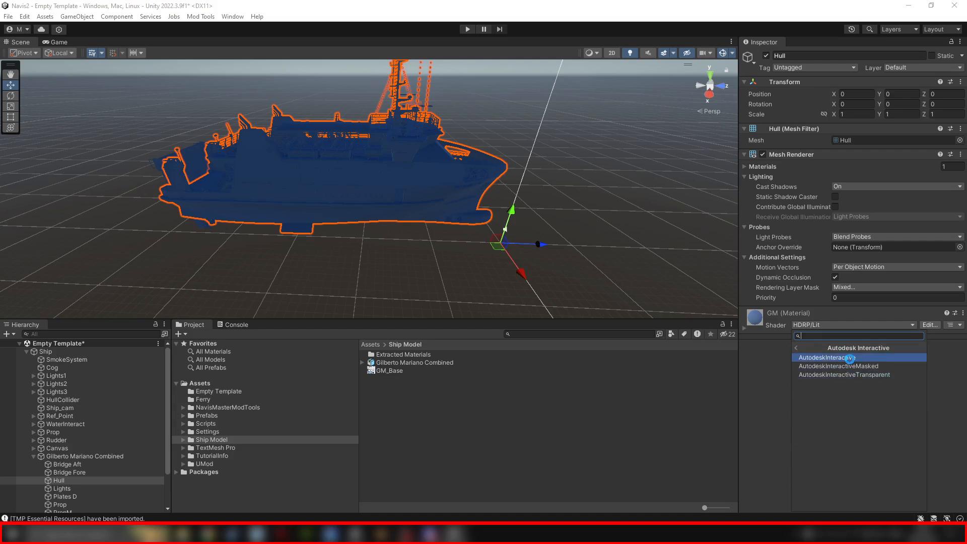
pyautogui.click(849, 359)
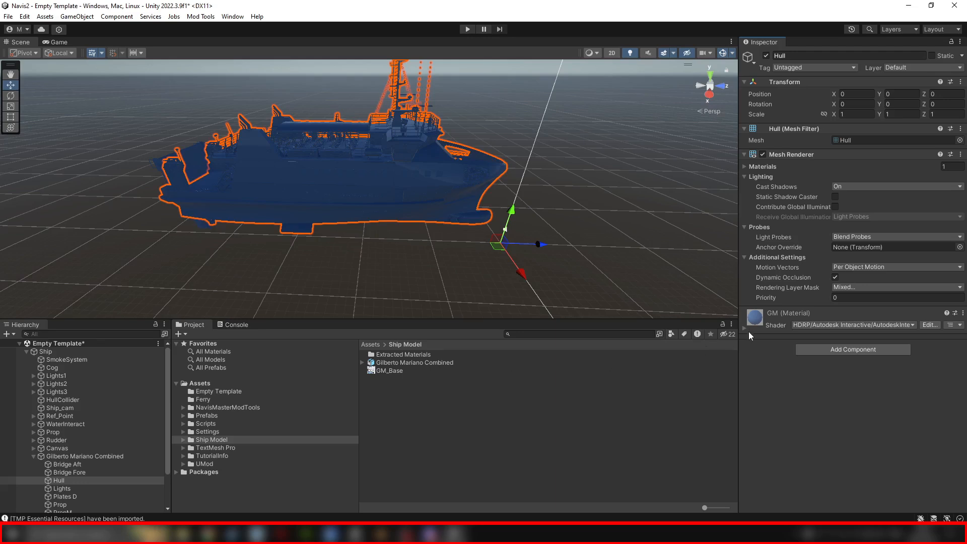
# Assign the GM_Base texture as the GM material's ColorMap and enable UseColorMap.
pyautogui.click(745, 328)
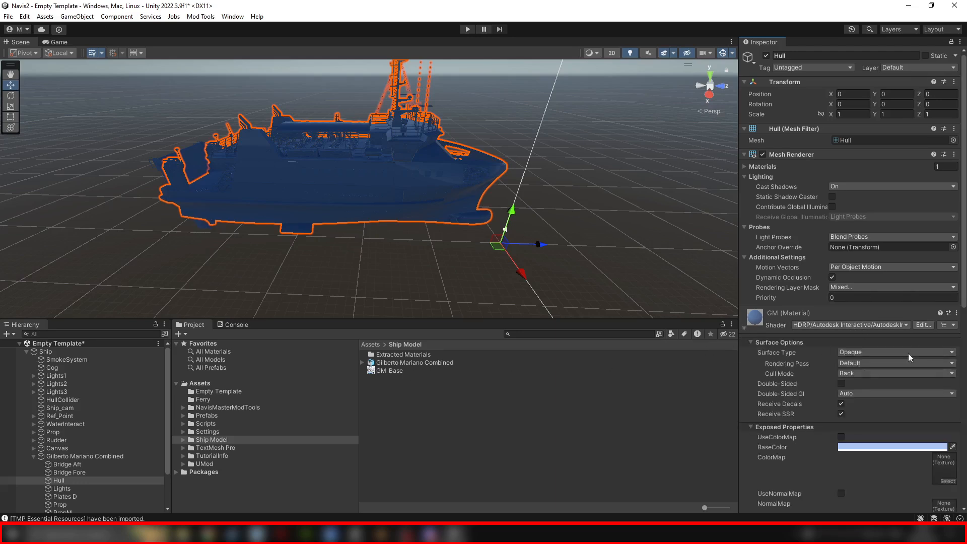
pyautogui.scroll(4, 350, 230)
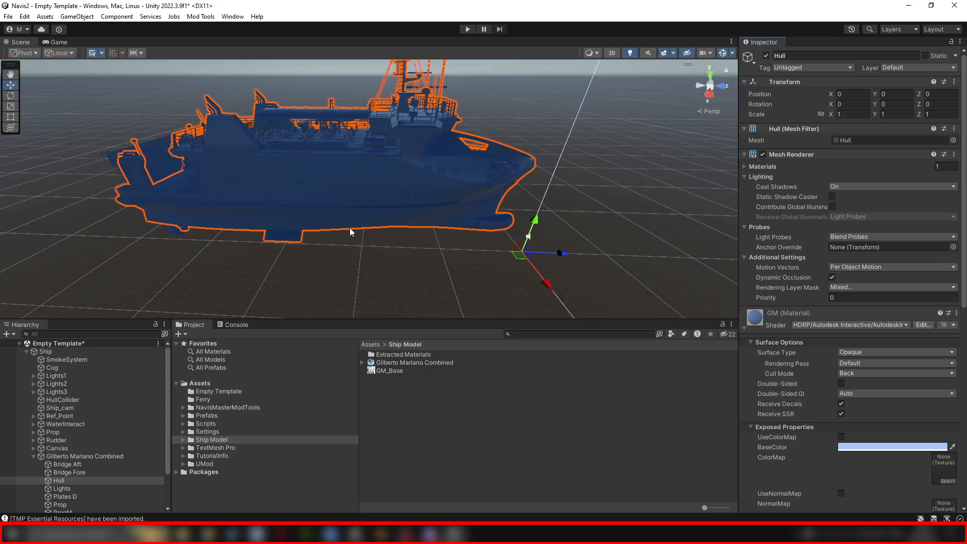
pyautogui.keyDown('alt'); pyautogui.moveTo(438, 217); pyautogui.dragTo(413, 204); pyautogui.keyUp('alt')
pyautogui.moveTo(413, 204); pyautogui.dragTo(377, 217, button='middle')
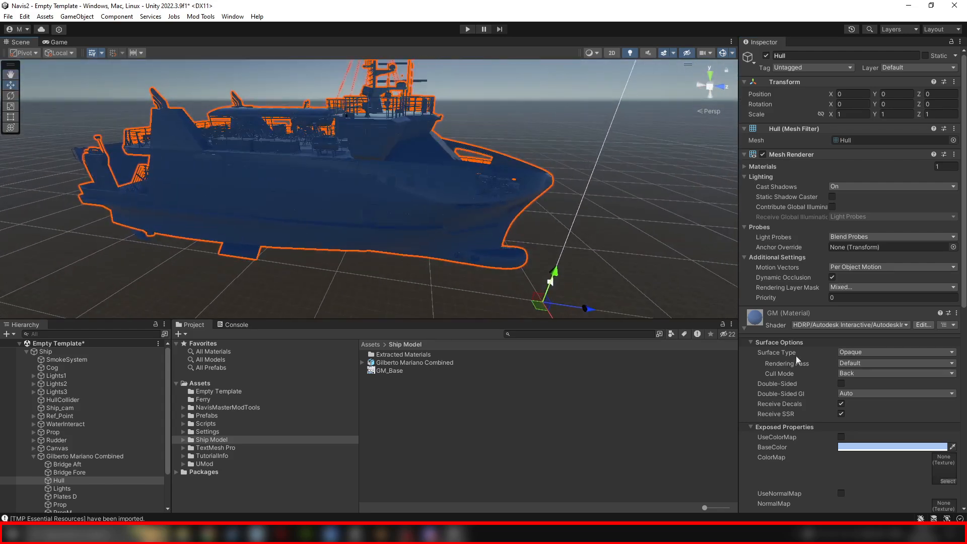
pyautogui.scroll(-4, 881, 345)
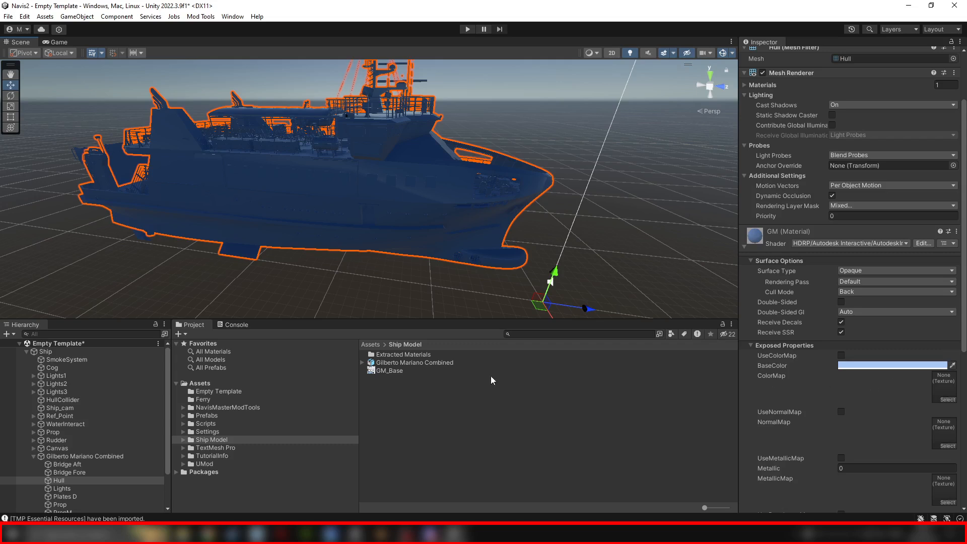
pyautogui.moveTo(379, 372); pyautogui.dragTo(944, 386)
pyautogui.click(841, 355)
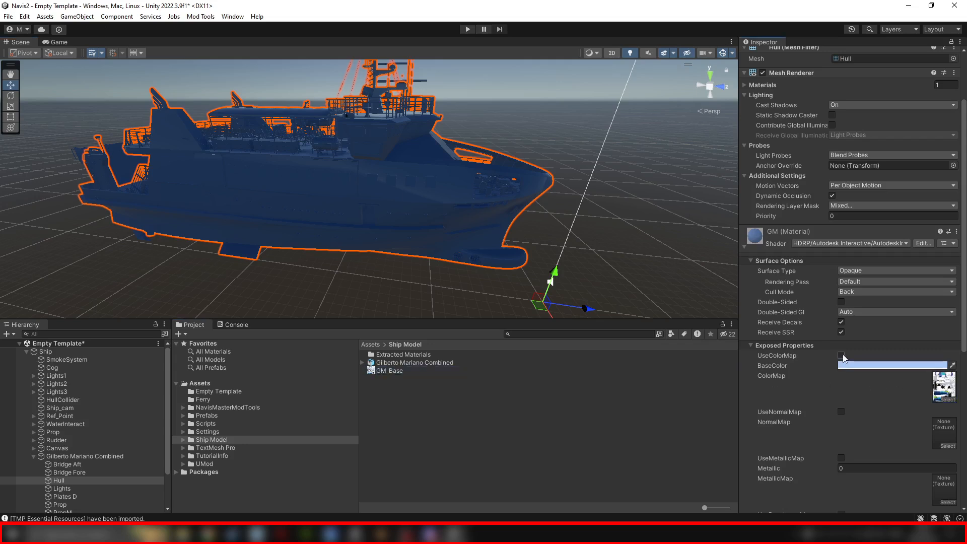
# Inspect the textured hull, the stern and the starboard rudder from several angles.
pyautogui.keyDown('alt'); pyautogui.moveTo(508, 229); pyautogui.dragTo(403, 190); pyautogui.keyUp('alt')
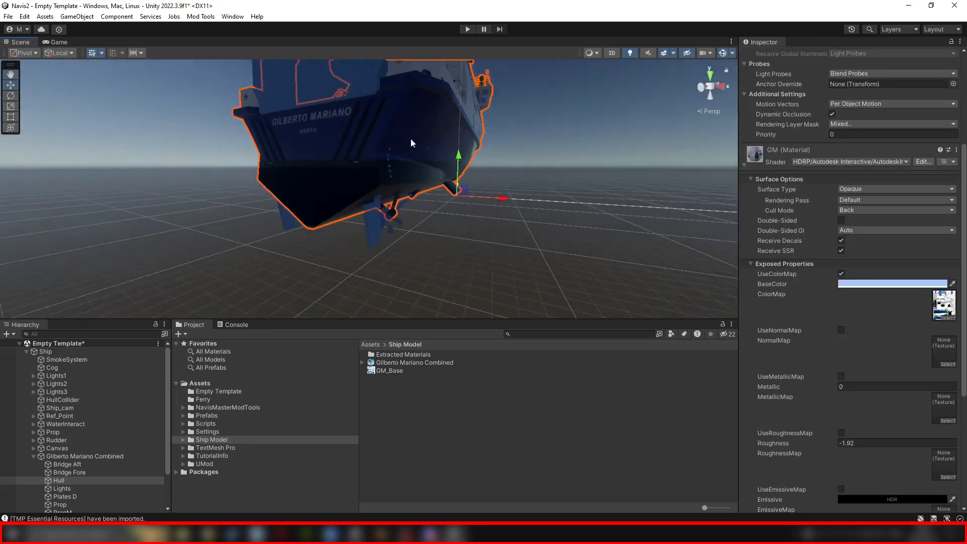
pyautogui.keyDown('alt'); pyautogui.moveTo(410, 139); pyautogui.dragTo(362, 130); pyautogui.keyUp('alt')
pyautogui.scroll(2, 362, 129)
pyautogui.click(301, 169)
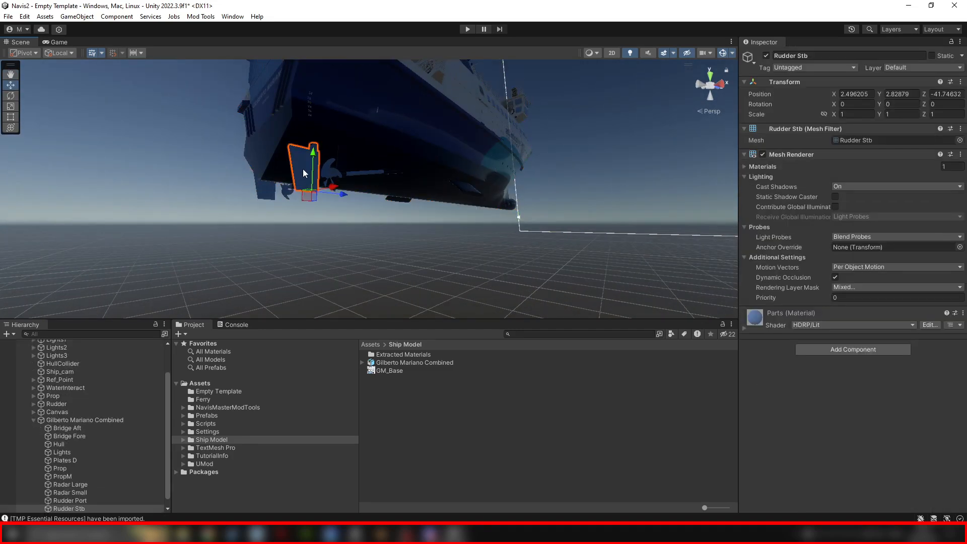
pyautogui.scroll(5, 303, 169)
pyautogui.keyDown('alt'); pyautogui.moveTo(304, 169); pyautogui.dragTo(338, 160); pyautogui.keyUp('alt')
pyautogui.scroll(-6, 338, 161)
pyautogui.moveTo(338, 162); pyautogui.dragTo(310, 194, button='middle')
pyautogui.scroll(-5, 310, 195)
pyautogui.keyDown('alt'); pyautogui.moveTo(371, 176); pyautogui.dragTo(423, 199); pyautogui.keyUp('alt')
# Move the SmokeSystem aft to the ship's funnels, at about Y 15.01 and Z -31.06.
pyautogui.click(33, 420)
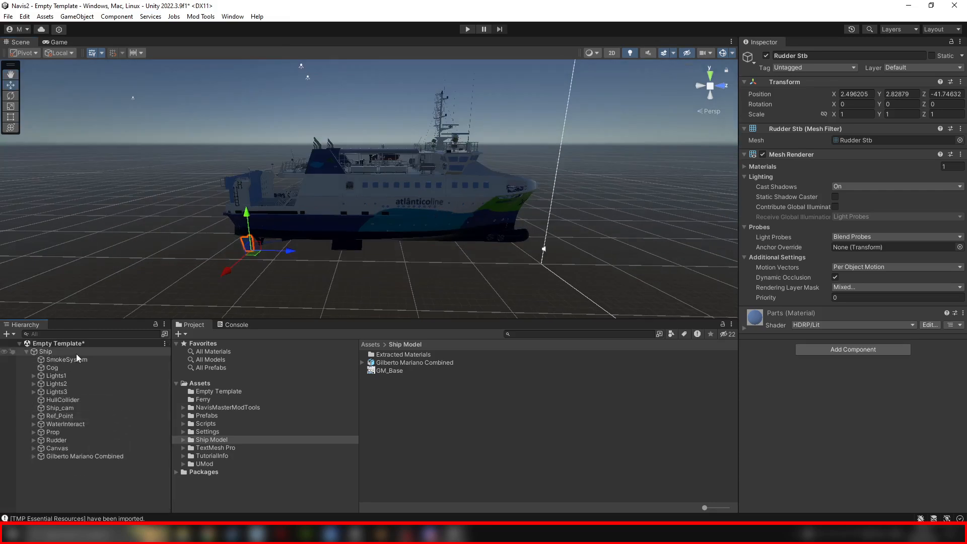
pyautogui.click(45, 351)
pyautogui.scroll(-6, 321, 230)
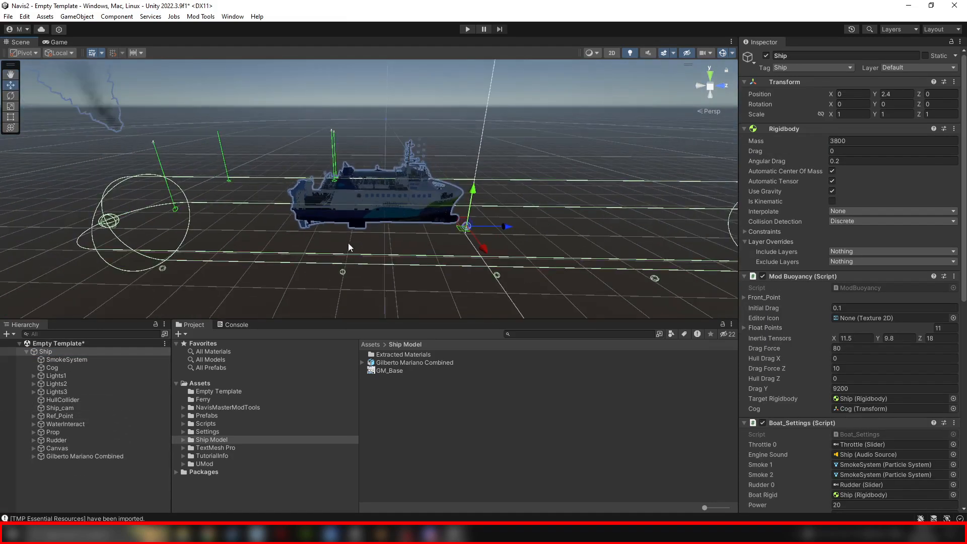
pyautogui.press('f')
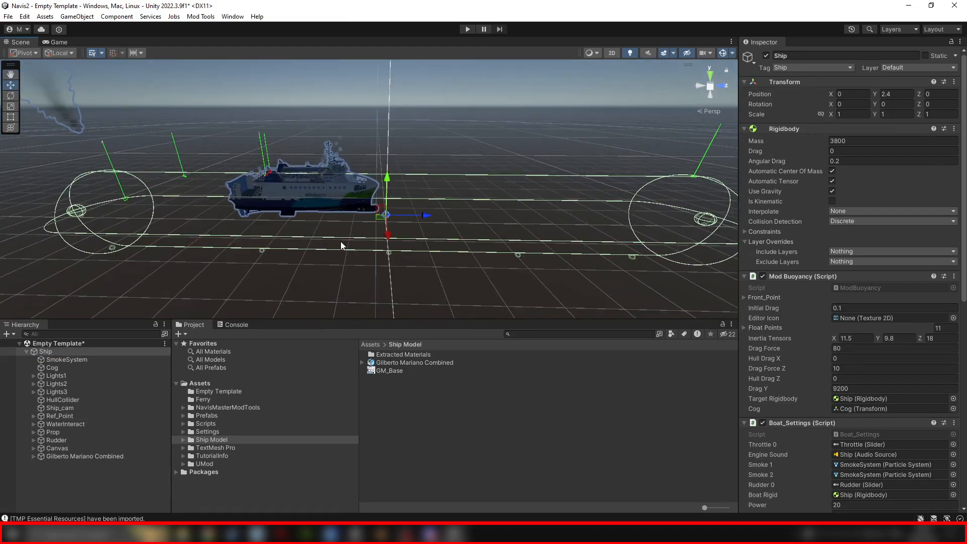
pyautogui.click(64, 361)
pyautogui.scroll(3, 232, 182)
pyautogui.moveTo(233, 181); pyautogui.dragTo(335, 226, button='middle')
pyautogui.moveTo(105, 158); pyautogui.dragTo(401, 176)
pyautogui.scroll(5, 423, 213)
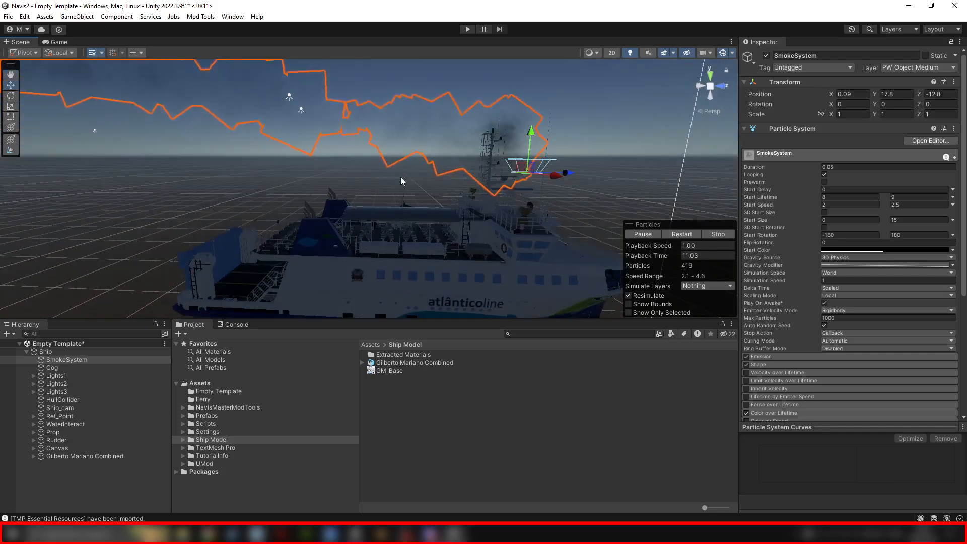
pyautogui.moveTo(401, 177); pyautogui.dragTo(369, 164, button='middle')
pyautogui.moveTo(494, 155); pyautogui.dragTo(393, 242)
# Fine-tune the SmokeSystem from the side to about Y 14.75 and Z -30.9, at the funnel top.
pyautogui.click(715, 87)
pyautogui.click(718, 88)
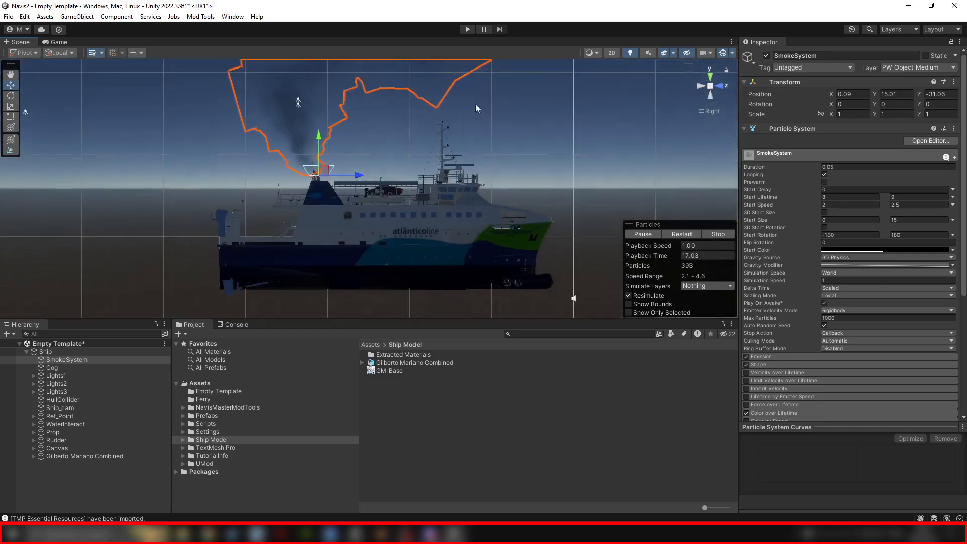
pyautogui.scroll(5, 306, 201)
pyautogui.moveTo(283, 166); pyautogui.dragTo(287, 171)
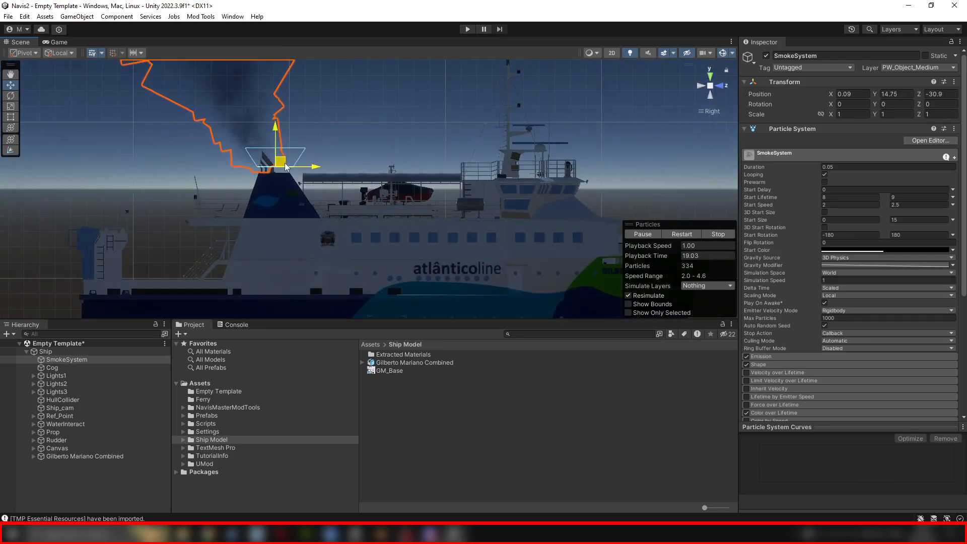
# Duplicate the SmokeSystem and shift the copy sideways along X over the starboard funnel.
pyautogui.click(709, 75)
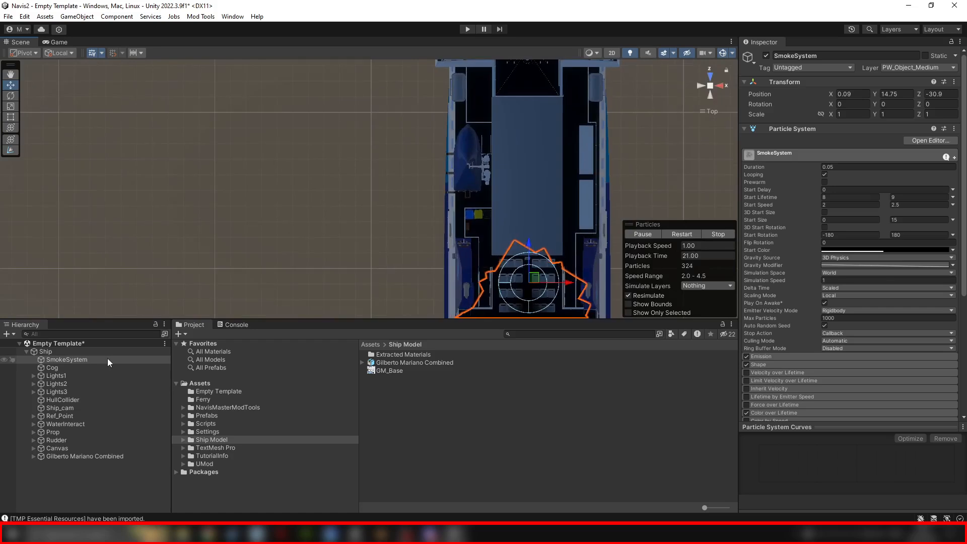
pyautogui.rightClick(67, 359)
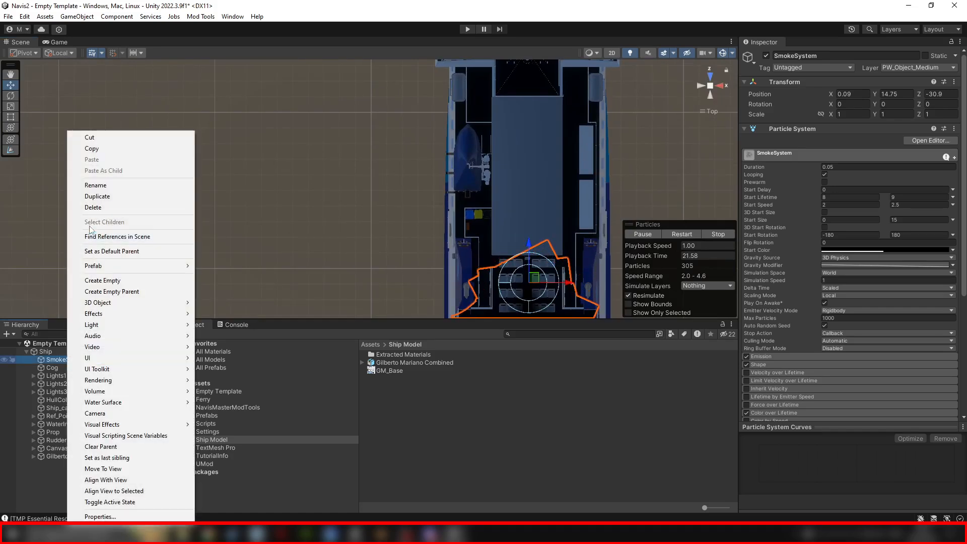
pyautogui.click(103, 196)
pyautogui.moveTo(485, 257); pyautogui.dragTo(383, 188, button='middle')
pyautogui.moveTo(467, 211); pyautogui.dragTo(523, 214)
# Move the original SmokeSystem sideways over the port funnel, at about X -3.88, and check both smoke plumes.
pyautogui.click(45, 359)
pyautogui.moveTo(458, 213); pyautogui.dragTo(399, 215)
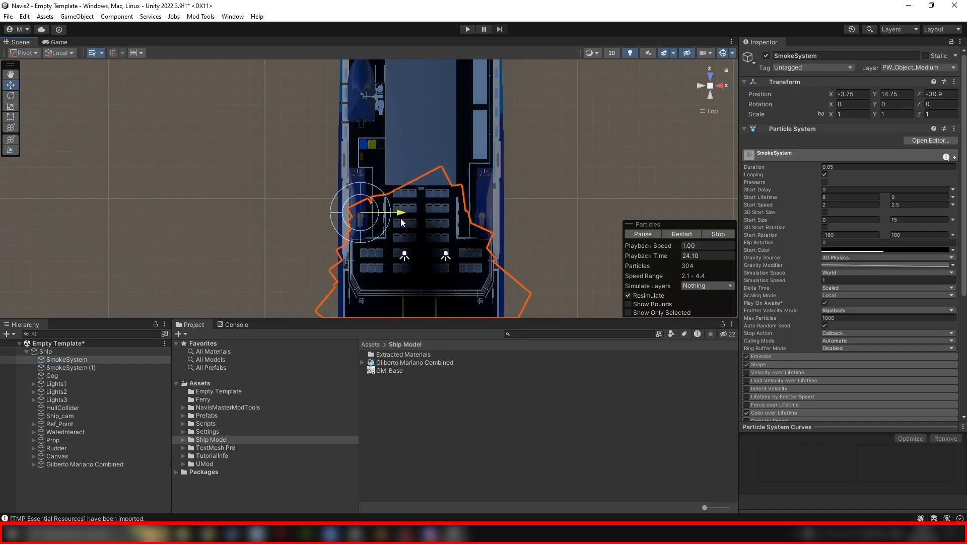
pyautogui.click(708, 86)
pyautogui.keyDown('alt'); pyautogui.moveTo(566, 225); pyautogui.dragTo(453, 144); pyautogui.keyUp('alt')
pyautogui.moveTo(452, 143); pyautogui.dragTo(382, 176, button='middle')
pyautogui.scroll(-5, 387, 141)
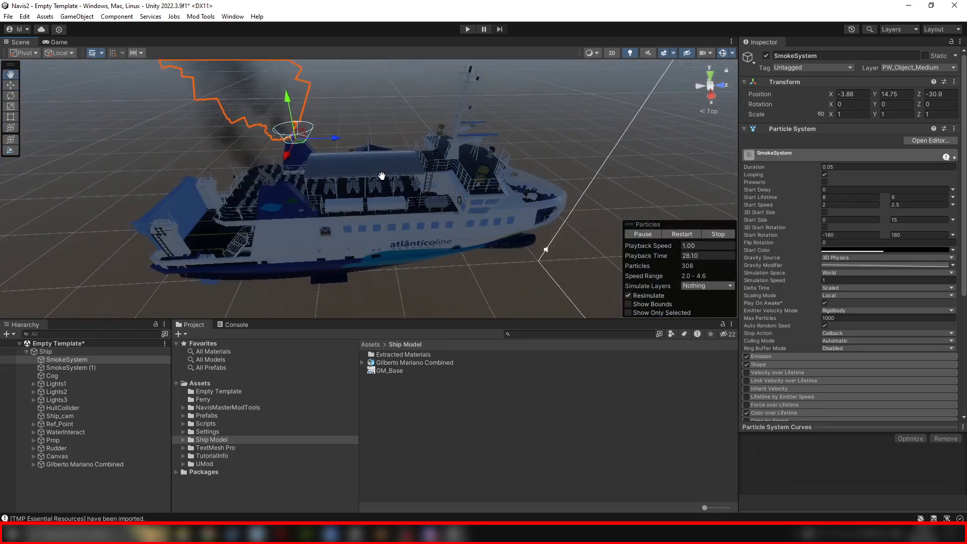
pyautogui.click(65, 368)
pyautogui.click(346, 271)
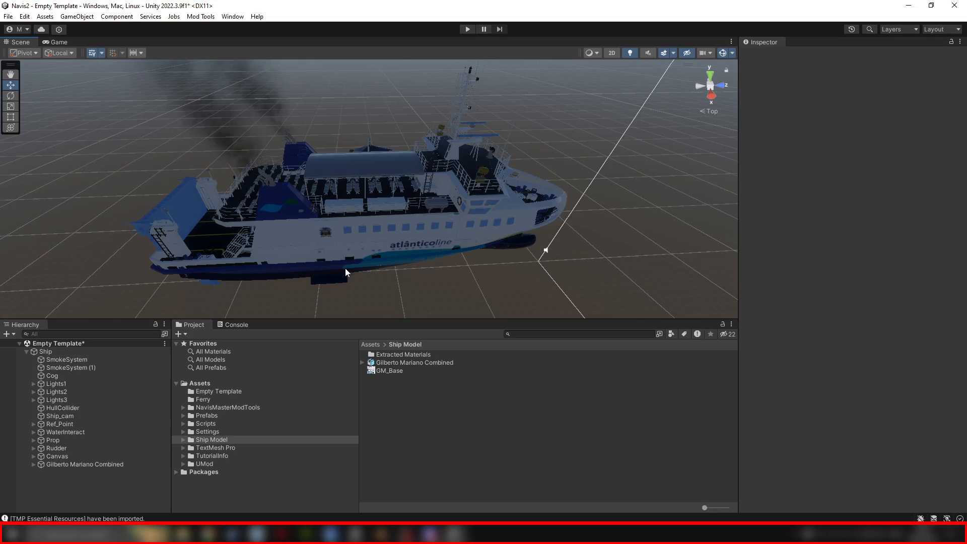
# Select the Cog object and examine where it sits relative to the ship.
pyautogui.click(52, 376)
pyautogui.keyDown('alt'); pyautogui.moveTo(296, 288); pyautogui.dragTo(382, 219); pyautogui.keyUp('alt')
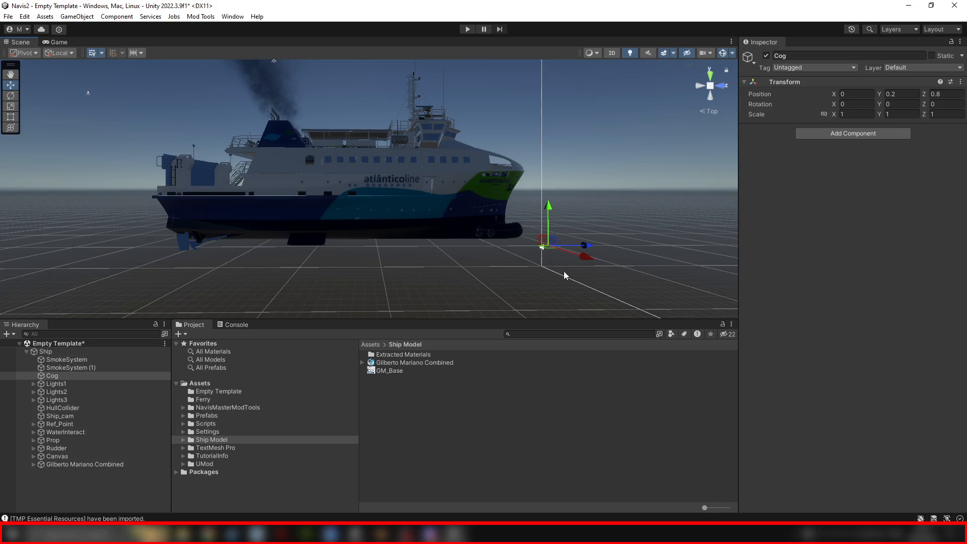
pyautogui.keyDown('alt'); pyautogui.moveTo(583, 153); pyautogui.dragTo(559, 216); pyautogui.keyUp('alt')
pyautogui.moveTo(523, 186)
pyautogui.keyDown('alt'); pyautogui.mouseDown()
pyautogui.moveTo(524, 135)
pyautogui.moveTo(515, 178)
pyautogui.mouseUp(); pyautogui.keyUp('alt')
pyautogui.click(64, 465)
pyautogui.keyDown('alt'); pyautogui.moveTo(277, 300); pyautogui.dragTo(180, 178); pyautogui.keyUp('alt')
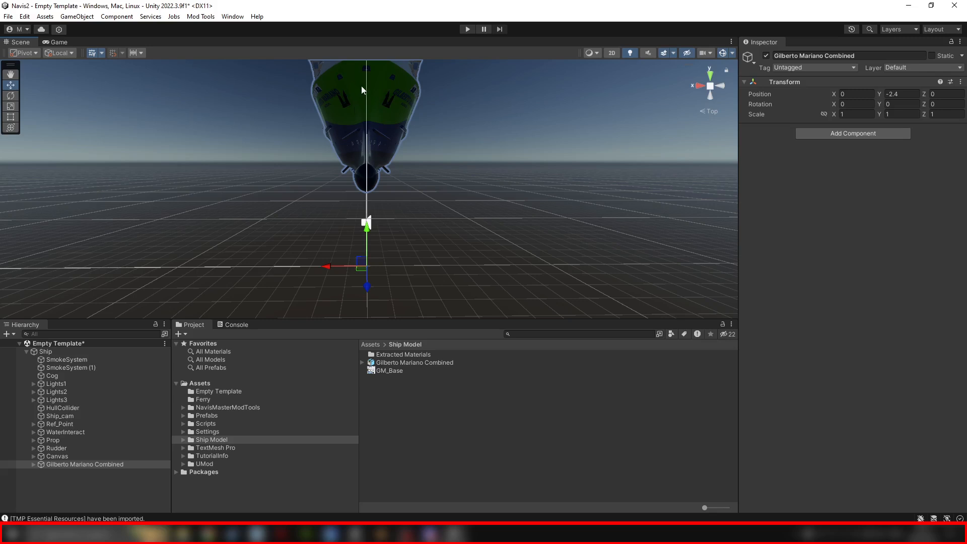
pyautogui.keyDown('alt'); pyautogui.moveTo(359, 140); pyautogui.dragTo(501, 213); pyautogui.keyUp('alt')
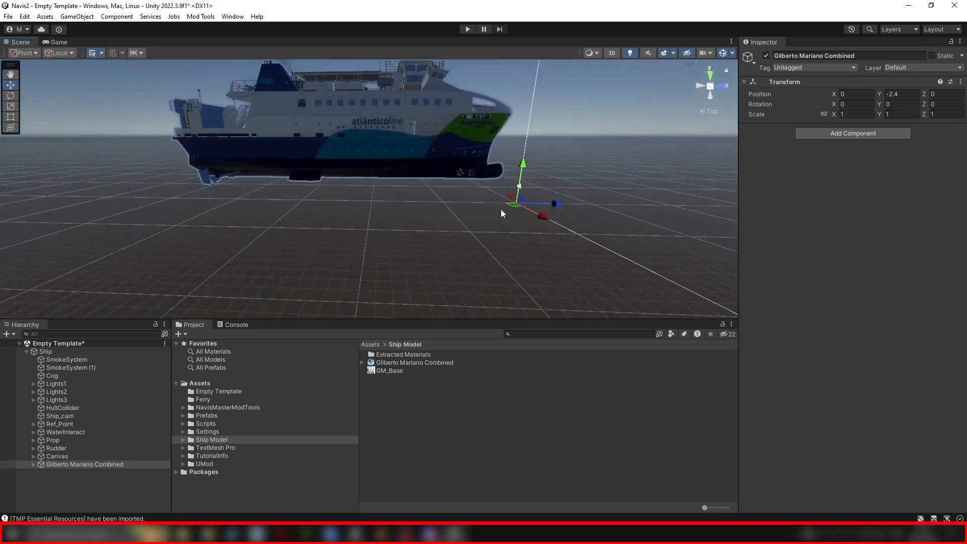
pyautogui.moveTo(523, 170); pyautogui.dragTo(720, 164)
pyautogui.click(711, 91)
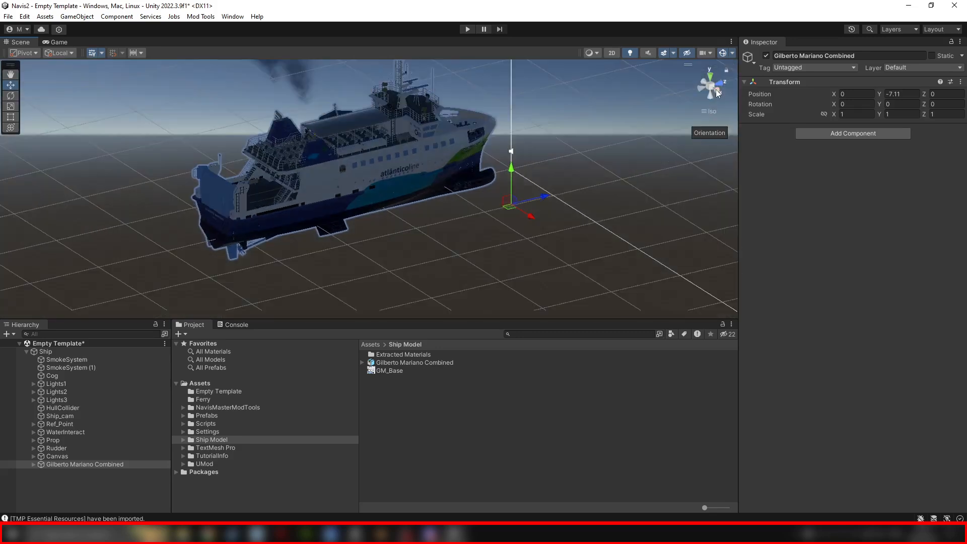
pyautogui.moveTo(534, 203); pyautogui.dragTo(537, 212)
pyautogui.scroll(2, 501, 200)
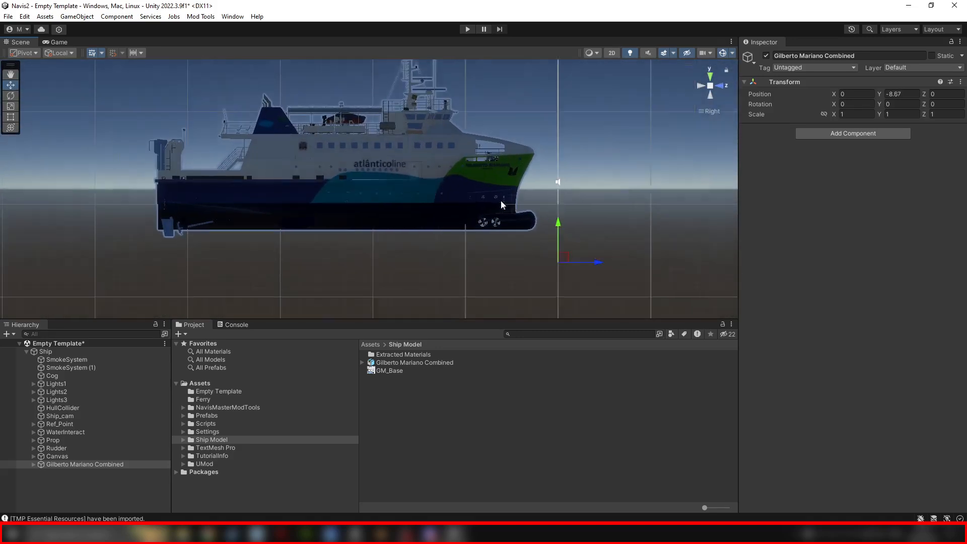
pyautogui.scroll(4, 500, 201)
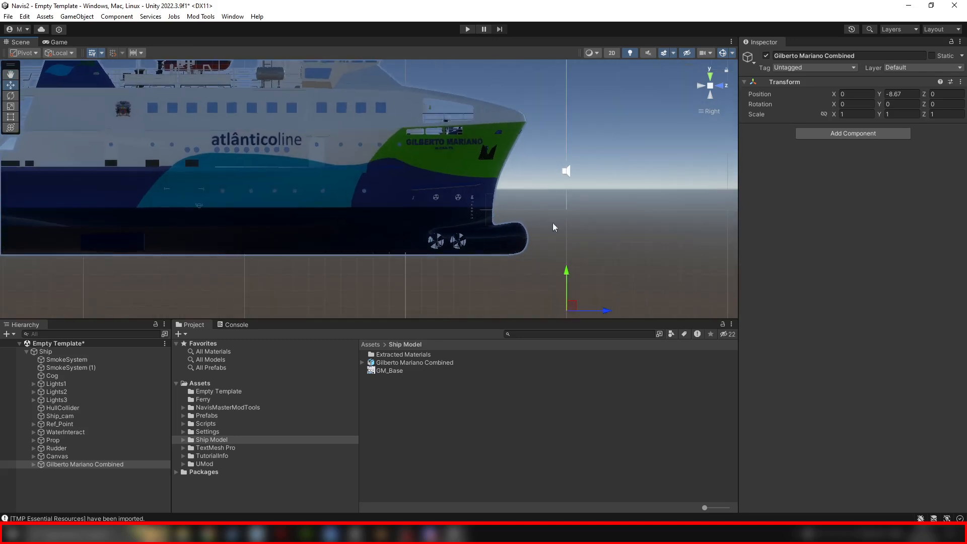
pyautogui.moveTo(566, 270); pyautogui.dragTo(567, 270)
# Select both smoke systems and lower them together onto the tops of the ship's funnels.
pyautogui.scroll(-5, 437, 201)
pyautogui.click(76, 360)
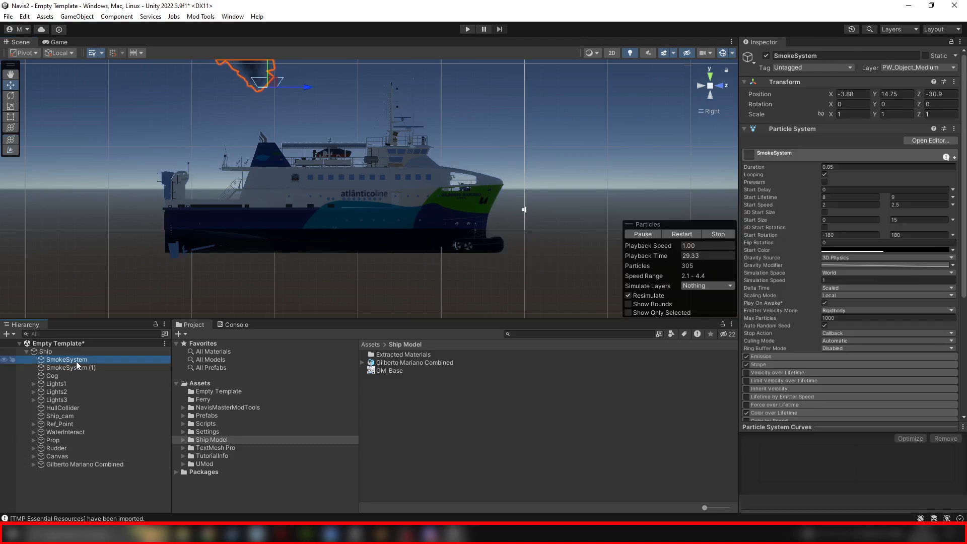
pyautogui.keyDown('shift'); pyautogui.click(78, 367); pyautogui.keyUp('shift')
pyautogui.moveTo(274, 90); pyautogui.dragTo(280, 112, button='middle')
pyautogui.moveTo(278, 109); pyautogui.dragTo(279, 125)
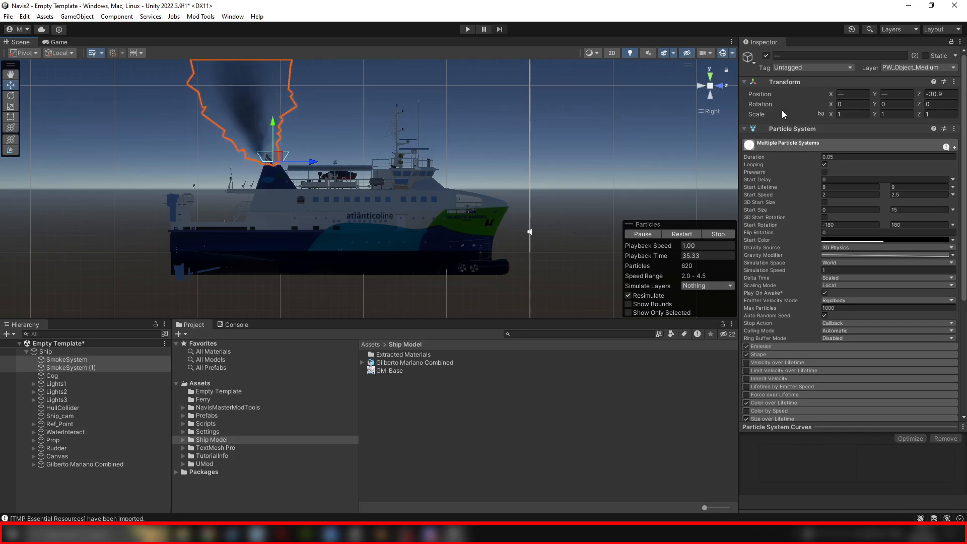
# Move the Cog object amidships and low in the hull, at about Y -3.73 and Z -19.18.
pyautogui.keyDown('alt'); pyautogui.moveTo(348, 146); pyautogui.dragTo(424, 235); pyautogui.keyUp('alt')
pyautogui.click(52, 376)
pyautogui.keyDown('alt'); pyautogui.moveTo(567, 200); pyautogui.dragTo(457, 187); pyautogui.keyUp('alt')
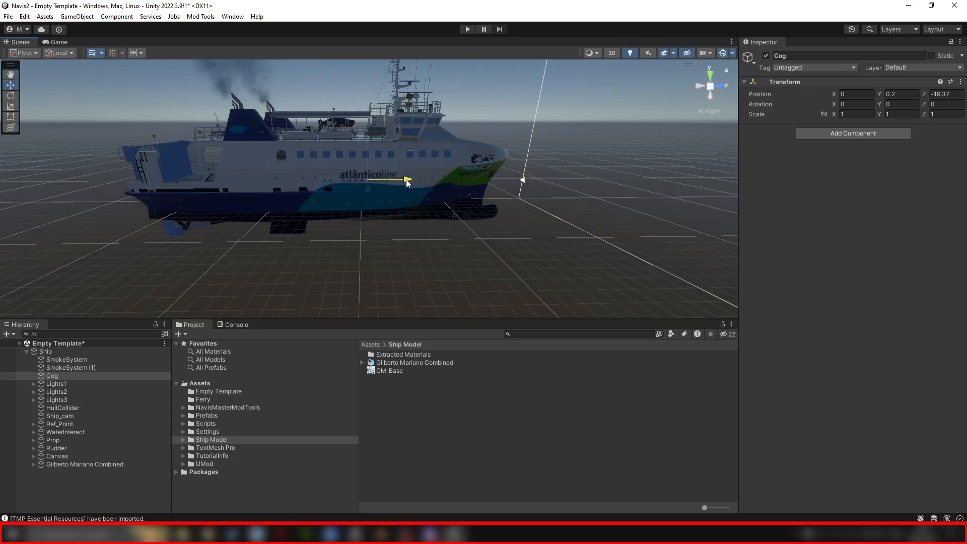
pyautogui.keyDown('alt'); pyautogui.moveTo(422, 223); pyautogui.dragTo(412, 199); pyautogui.keyUp('alt')
pyautogui.moveTo(358, 138); pyautogui.dragTo(416, 180)
pyautogui.keyDown('alt'); pyautogui.moveTo(471, 208); pyautogui.dragTo(357, 137); pyautogui.keyUp('alt')
pyautogui.keyDown('alt'); pyautogui.moveTo(282, 127); pyautogui.dragTo(288, 120); pyautogui.keyUp('alt')
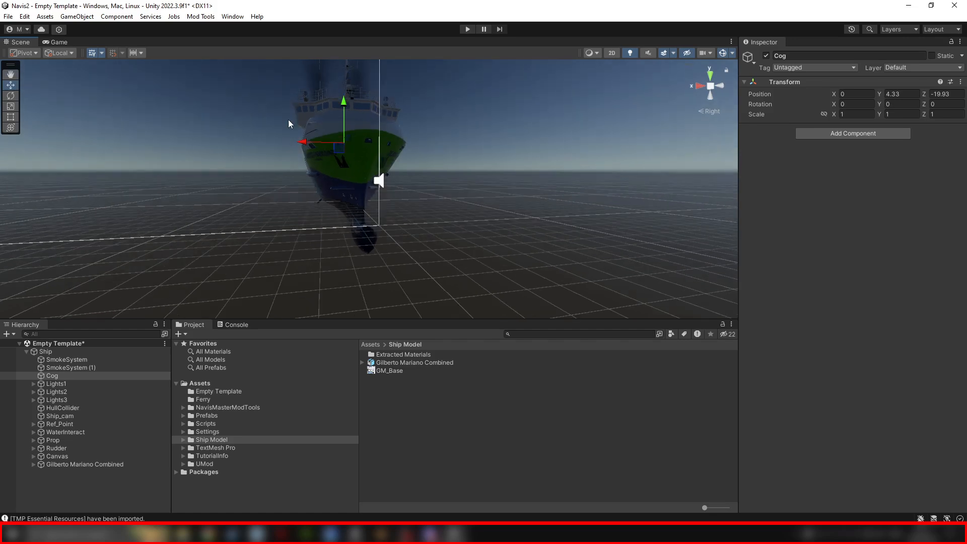
pyautogui.keyDown('alt'); pyautogui.moveTo(337, 151); pyautogui.dragTo(376, 116); pyautogui.keyUp('alt')
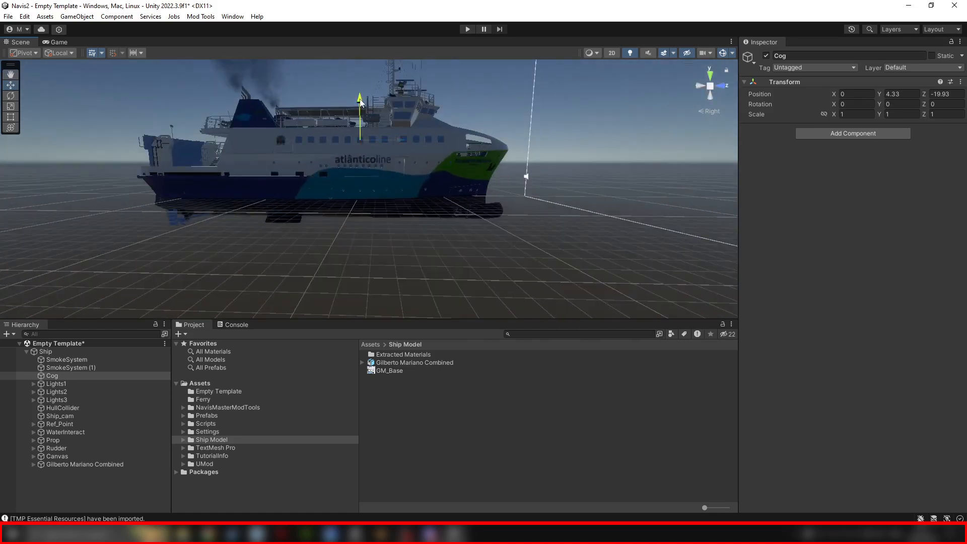
pyautogui.moveTo(362, 156); pyautogui.dragTo(363, 158)
pyautogui.moveTo(378, 217)
pyautogui.keyDown('alt'); pyautogui.mouseDown()
pyautogui.moveTo(395, 223)
pyautogui.moveTo(390, 203)
pyautogui.mouseUp(); pyautogui.keyUp('alt')
pyautogui.moveTo(362, 159); pyautogui.dragTo(361, 167)
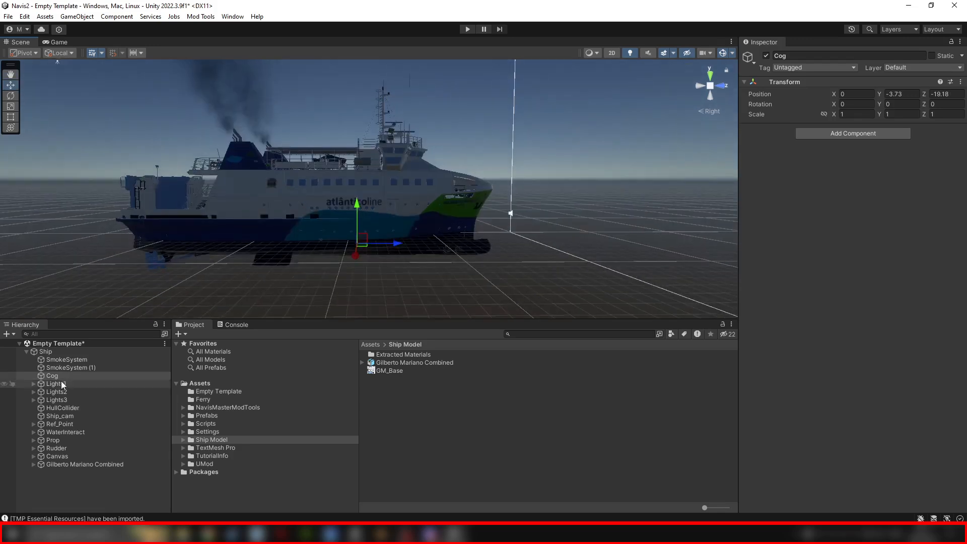
# Move Spot Light (2) of the Lights1 group alongside the ship's superstructure, at about Y -17.2 and Z 48.24.
pyautogui.click(56, 384)
pyautogui.moveTo(307, 207); pyautogui.dragTo(356, 227, button='right')
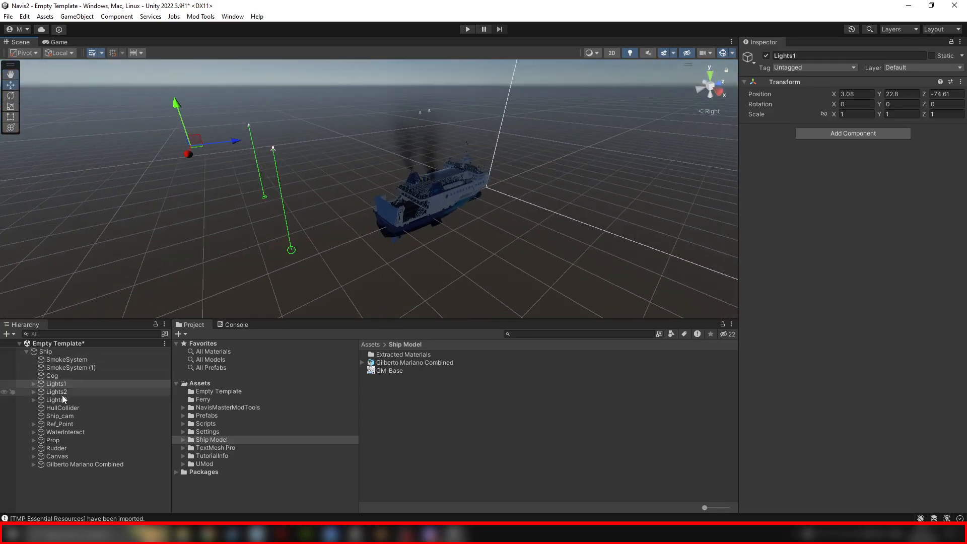
pyautogui.moveTo(318, 191); pyautogui.dragTo(256, 154, button='right')
pyautogui.press('f')
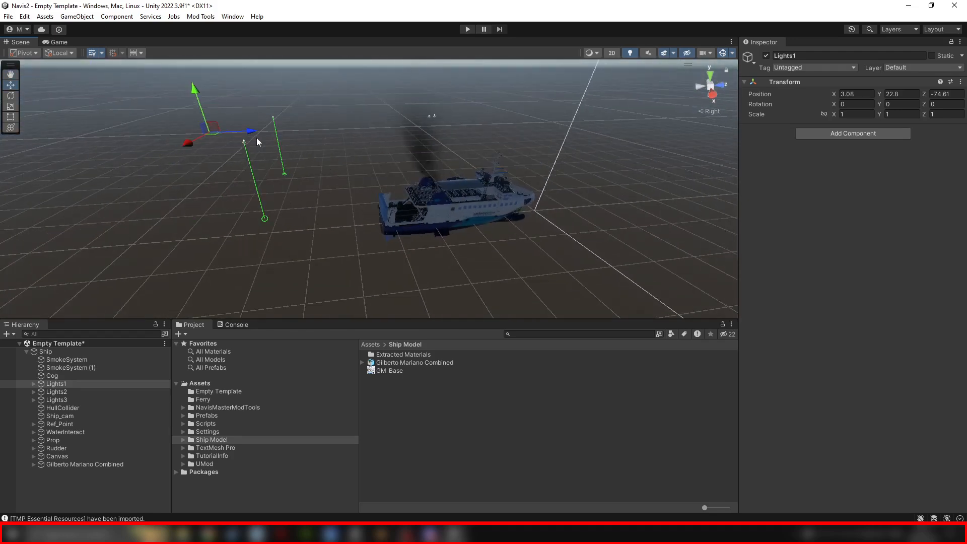
pyautogui.click(244, 144)
pyautogui.moveTo(246, 139); pyautogui.dragTo(485, 187)
pyautogui.scroll(8, 514, 209)
pyautogui.keyDown('alt'); pyautogui.moveTo(542, 217); pyautogui.dragTo(271, 186); pyautogui.keyUp('alt')
pyautogui.moveTo(256, 113); pyautogui.dragTo(272, 151)
pyautogui.scroll(5, 336, 207)
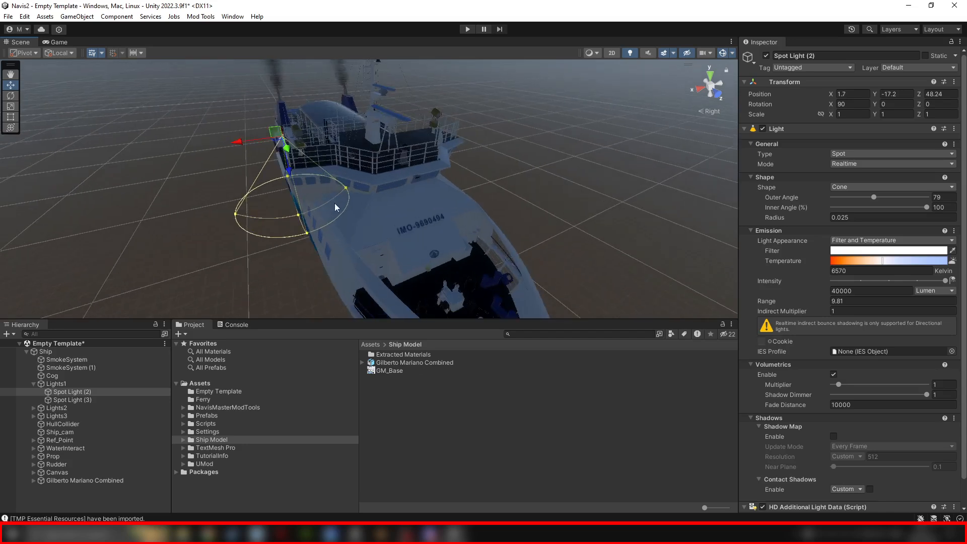
# Adjust Spot Light (2) along the ship's side to about Y -16.76 and Z 45.36.
pyautogui.keyDown('alt'); pyautogui.moveTo(337, 207); pyautogui.dragTo(510, 198); pyautogui.keyUp('alt')
pyautogui.scroll(5, 509, 197)
pyautogui.keyDown('alt'); pyautogui.moveTo(331, 189); pyautogui.dragTo(388, 194); pyautogui.keyUp('alt')
pyautogui.scroll(-5, 387, 195)
pyautogui.moveTo(387, 193); pyautogui.dragTo(386, 217, button='middle')
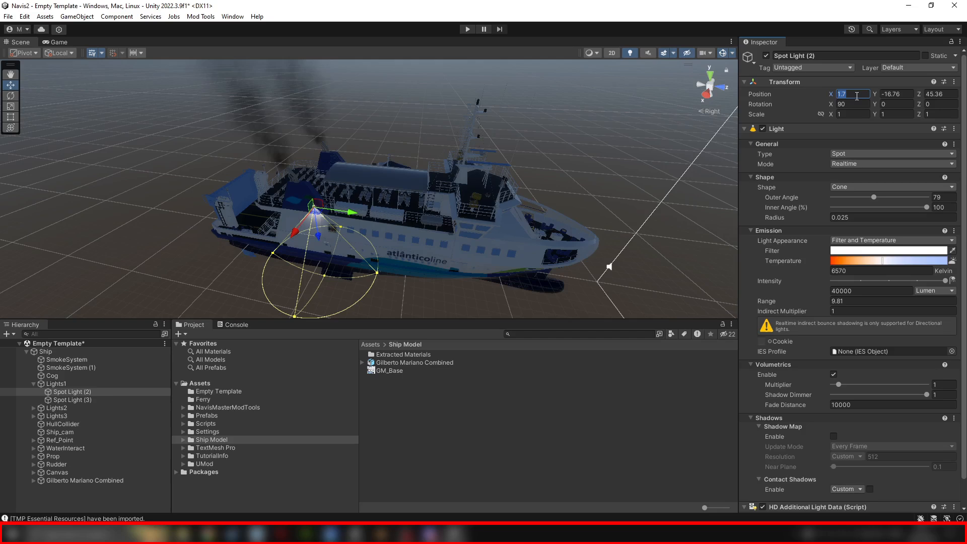
# Place Spot Light (3) of the Lights1 group opposite Spot Light (2), at X -7.72, Y -16.76 and Z 45.36.
pyautogui.click(73, 400)
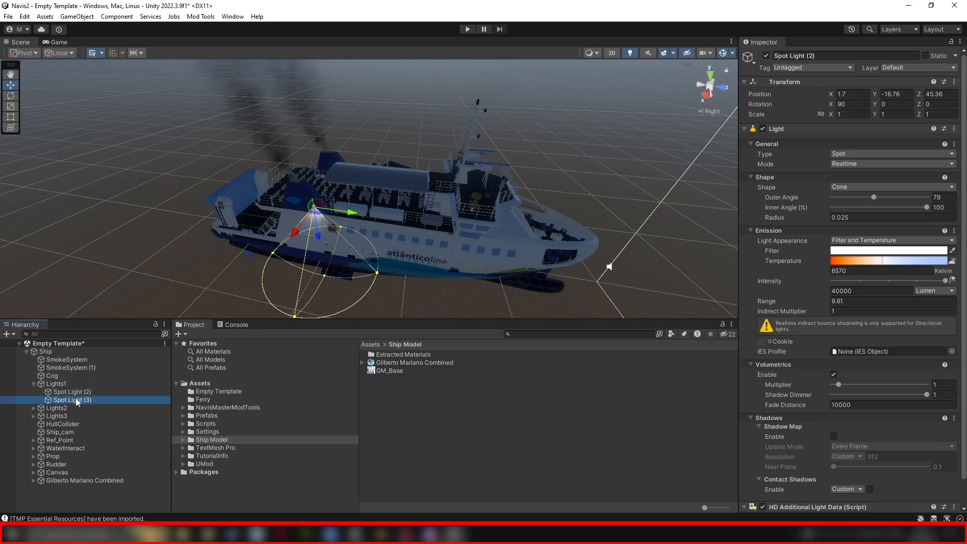
pyautogui.click(865, 94)
pyautogui.write('1.7')
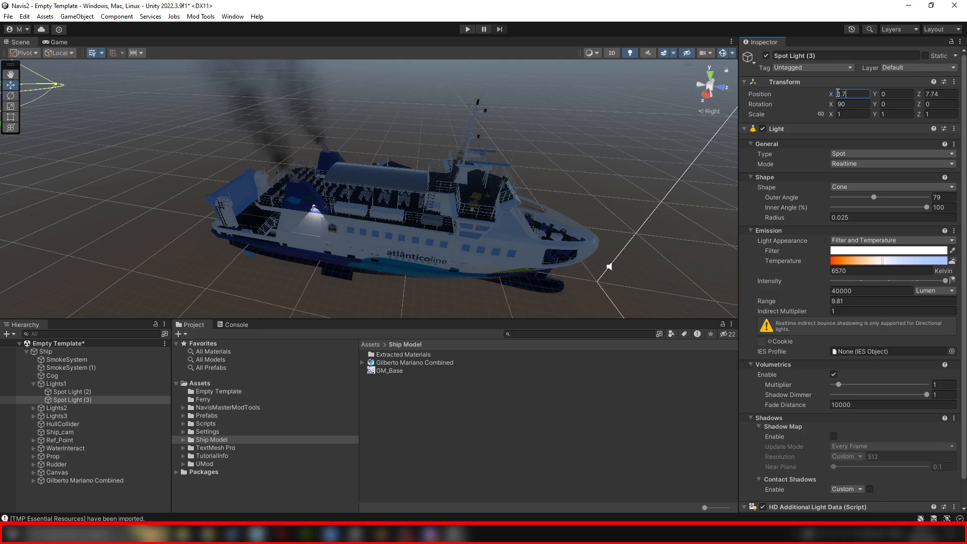
pyautogui.write('-')
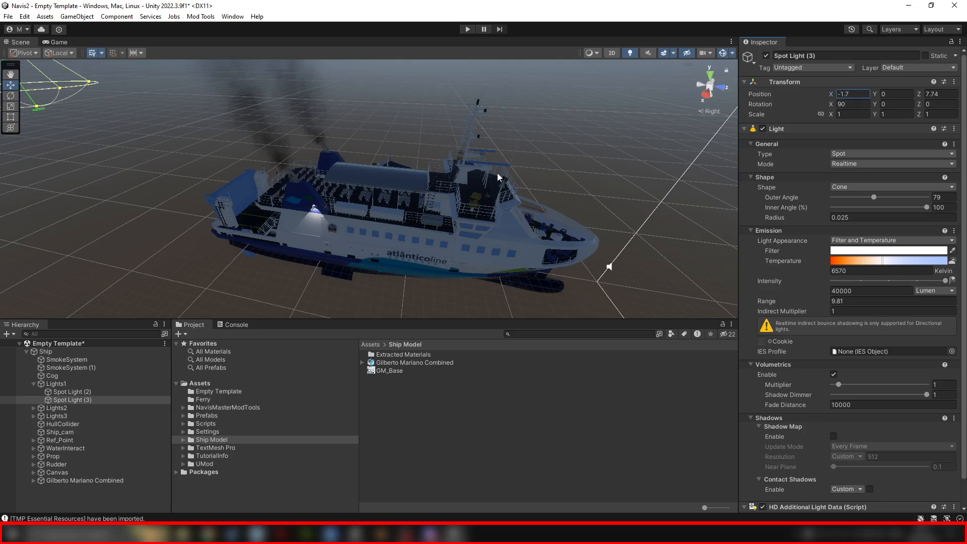
pyautogui.click(91, 392)
pyautogui.click(907, 94)
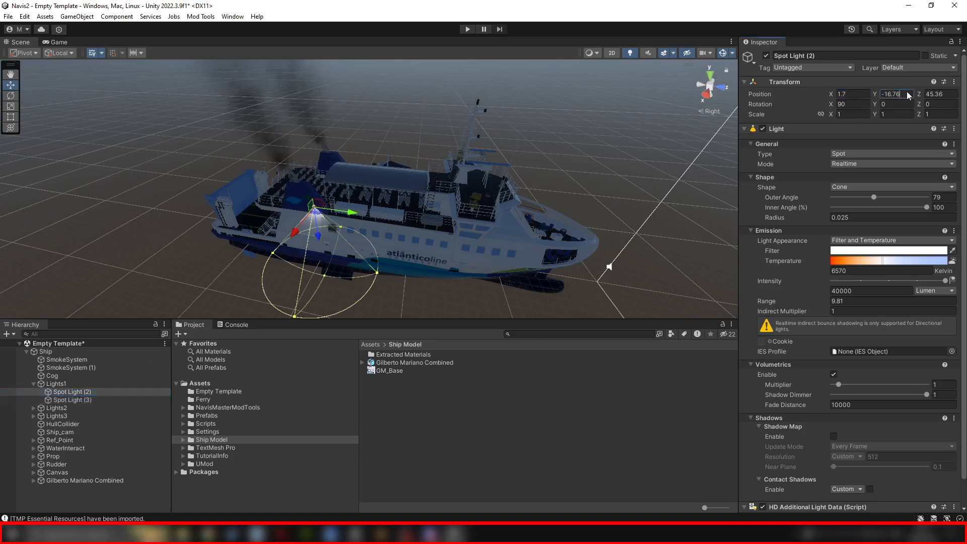
pyautogui.click(88, 401)
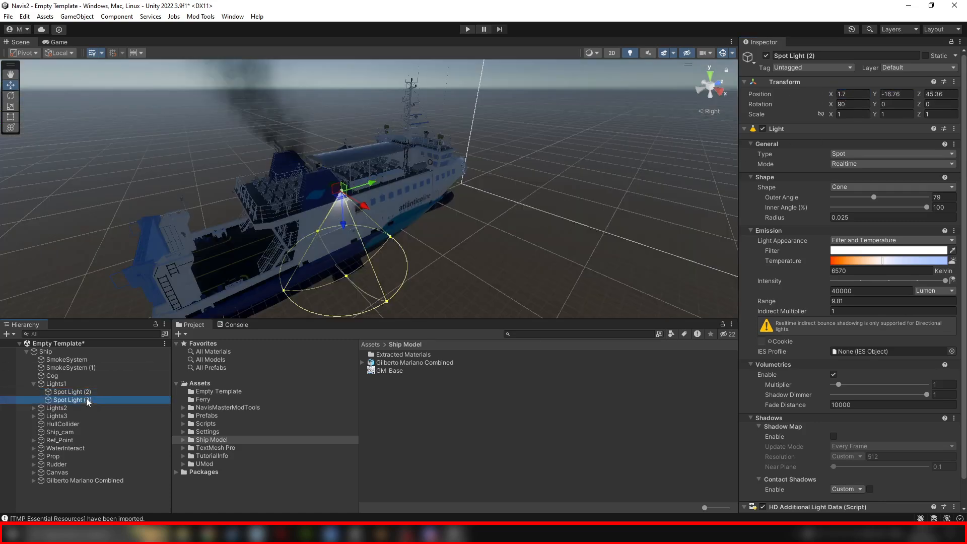
pyautogui.keyDown('alt'); pyautogui.moveTo(489, 176); pyautogui.dragTo(569, 168); pyautogui.keyUp('alt')
pyautogui.moveTo(569, 167); pyautogui.dragTo(490, 145, button='middle')
pyautogui.scroll(-2, 490, 145)
pyautogui.keyDown('alt'); pyautogui.moveTo(471, 134); pyautogui.dragTo(518, 140); pyautogui.keyUp('alt')
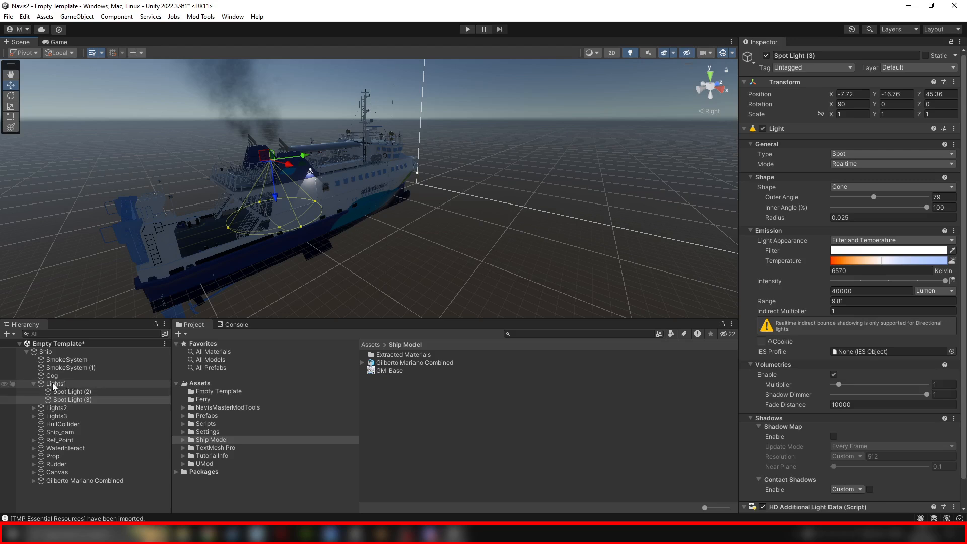
# Duplicate the Lights3 group and rename the copy Lights4.
pyautogui.click(34, 384)
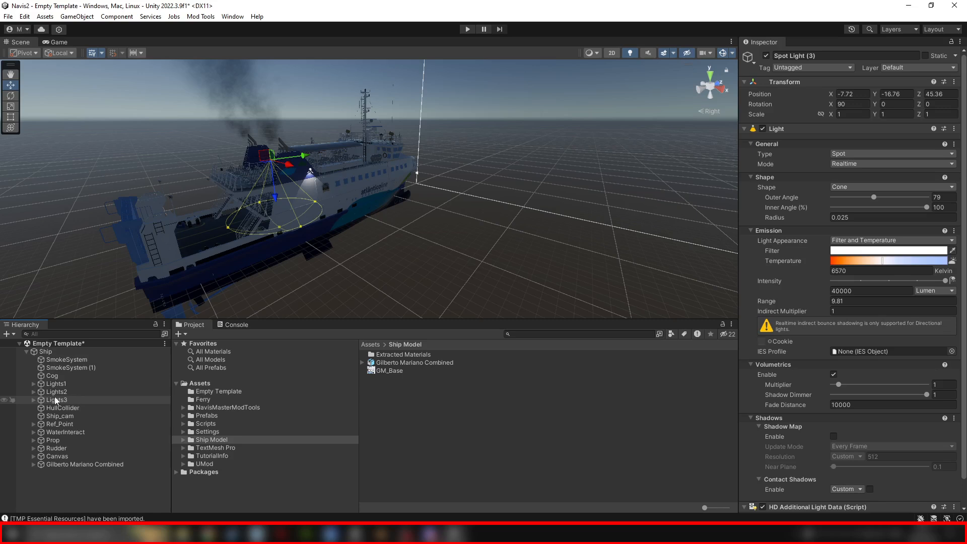
pyautogui.rightClick(59, 399)
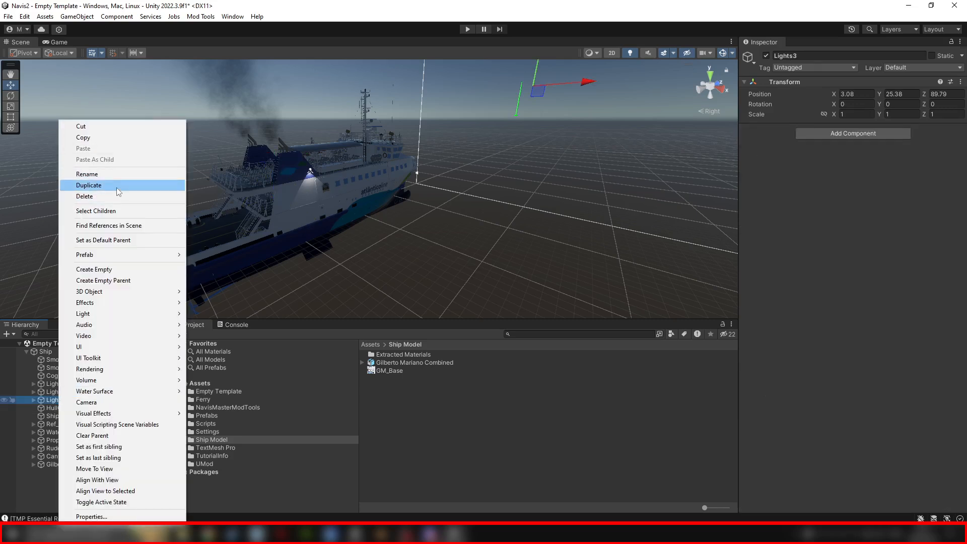
pyautogui.click(117, 186)
pyautogui.rightClick(70, 409)
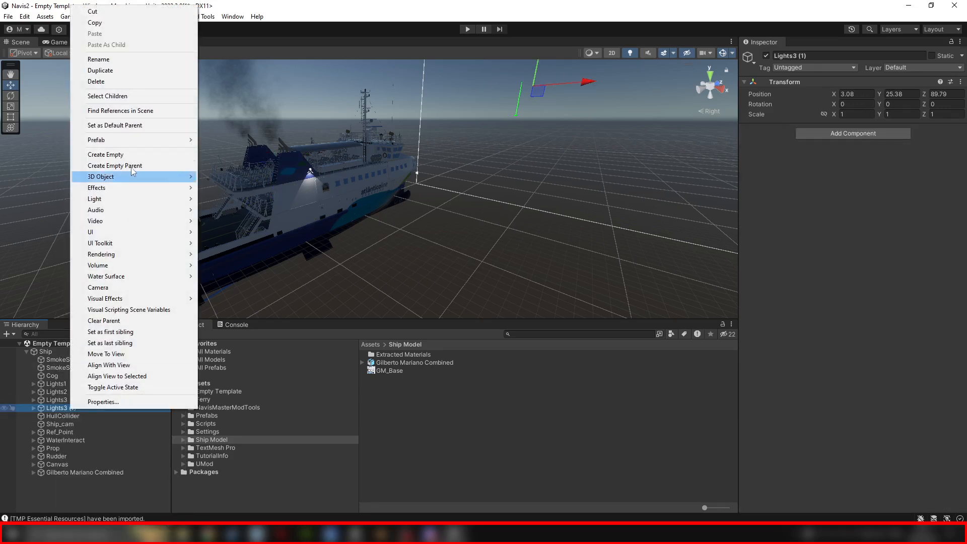
pyautogui.click(99, 59)
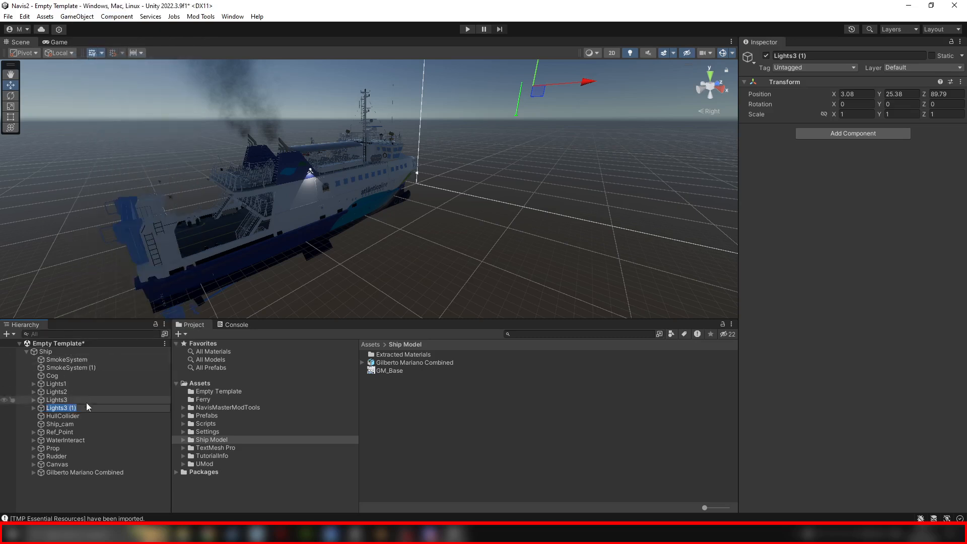
pyautogui.write('Lights4')
pyautogui.press('Return')
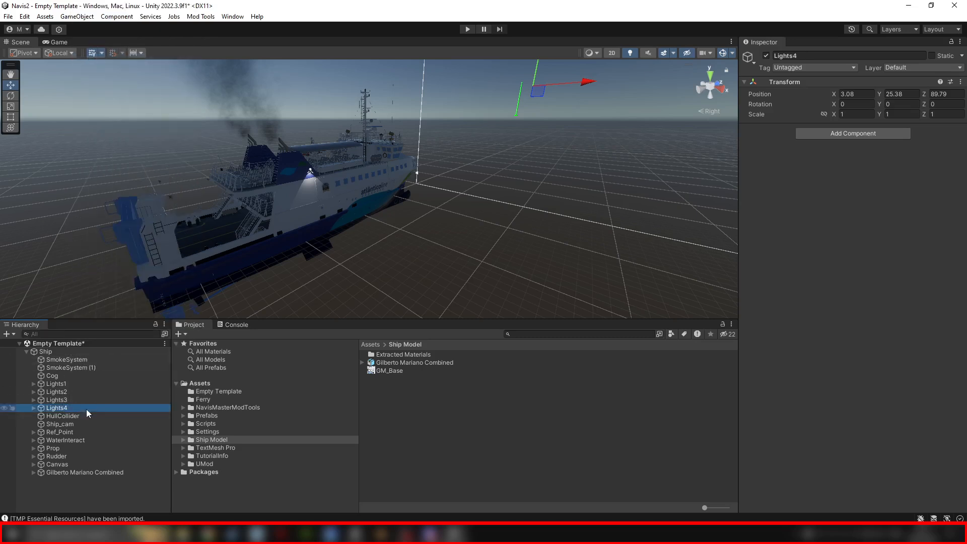
# Inspect the whole ship from its side and check where the Cog object sits in the hull.
pyautogui.keyDown('alt'); pyautogui.moveTo(497, 210); pyautogui.dragTo(402, 215); pyautogui.keyUp('alt')
pyautogui.scroll(-2, 449, 207)
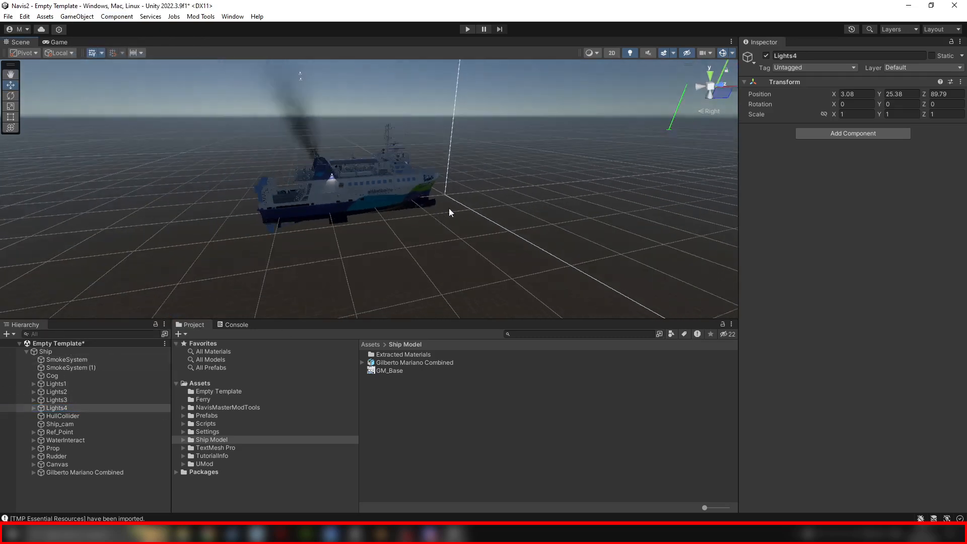
pyautogui.moveTo(449, 207); pyautogui.dragTo(419, 247, button='middle')
pyautogui.moveTo(365, 265); pyautogui.dragTo(416, 227, button='middle')
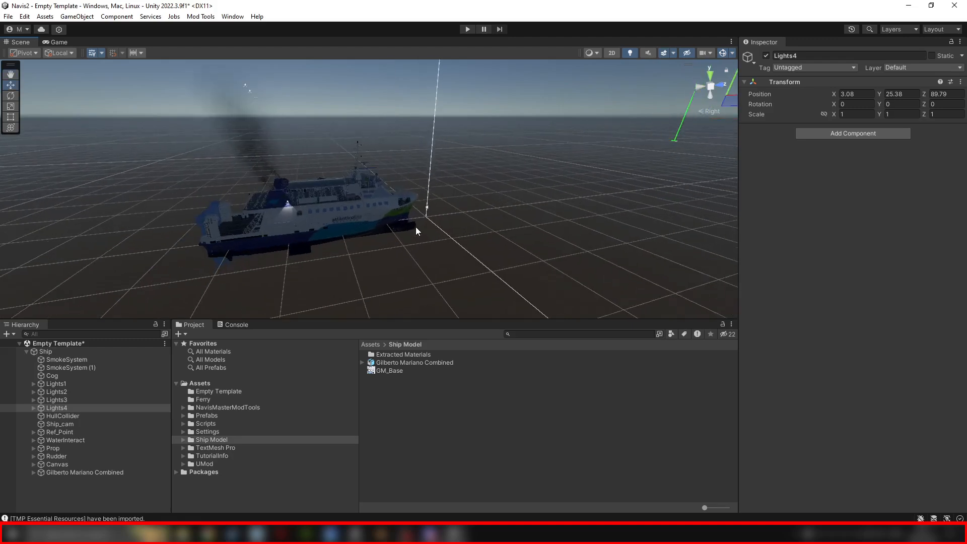
pyautogui.scroll(5, 416, 227)
pyautogui.moveTo(266, 230); pyautogui.dragTo(322, 186, button='middle')
pyautogui.scroll(3, 323, 190)
pyautogui.keyDown('alt'); pyautogui.moveTo(358, 209); pyautogui.dragTo(338, 225); pyautogui.keyUp('alt')
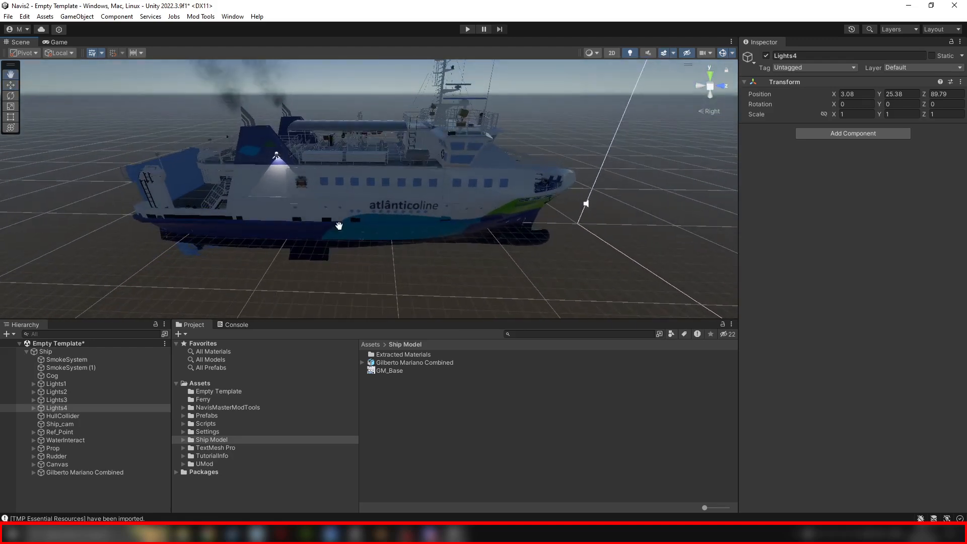
pyautogui.moveTo(339, 225); pyautogui.dragTo(278, 216, button='middle')
pyautogui.click(56, 376)
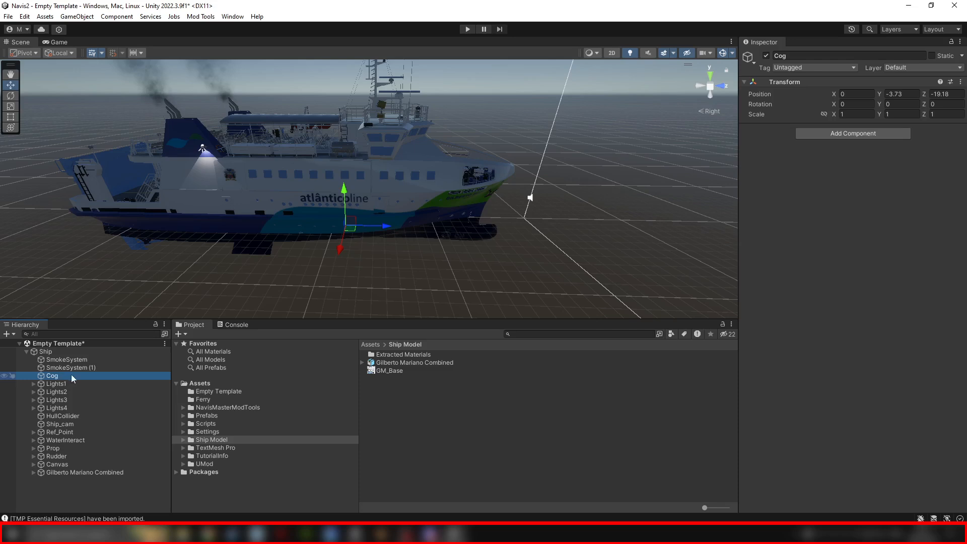
# Fit HullCollider around the ship's hull with position Z -24.2 and scale X 1.46, Y 2.2, Z 7.18.
pyautogui.click(74, 415)
pyautogui.moveTo(344, 235); pyautogui.dragTo(437, 222, button='middle')
pyautogui.scroll(-6, 437, 221)
pyautogui.keyDown('alt'); pyautogui.moveTo(466, 222); pyautogui.dragTo(380, 246); pyautogui.keyUp('alt')
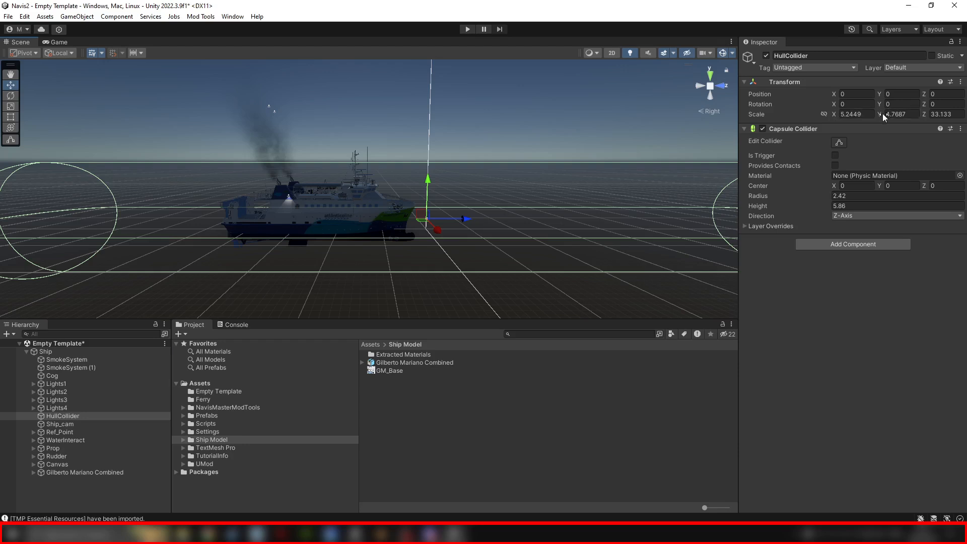
pyautogui.moveTo(927, 114); pyautogui.dragTo(860, 113)
pyautogui.moveTo(464, 221); pyautogui.dragTo(403, 215)
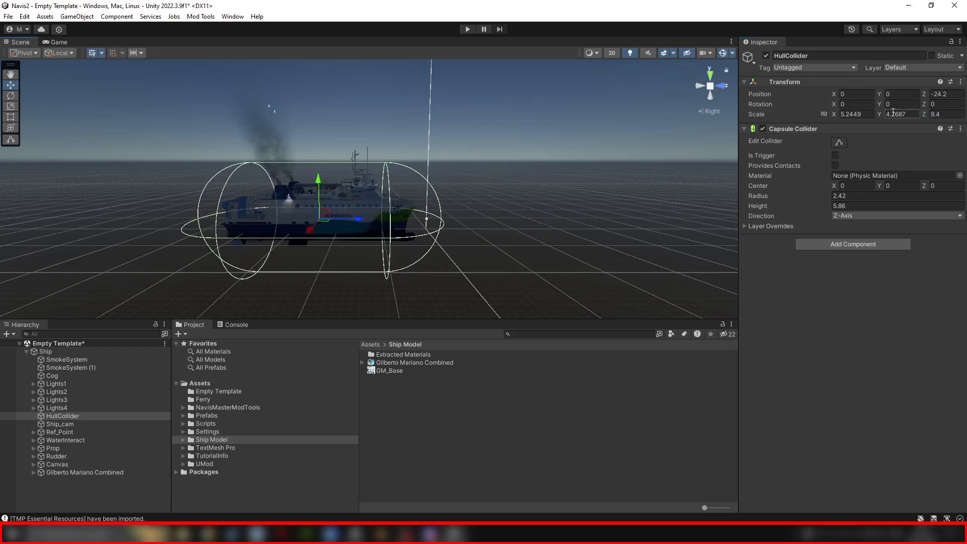
pyautogui.moveTo(882, 114); pyautogui.dragTo(905, 116)
pyautogui.moveTo(835, 114); pyautogui.dragTo(812, 114)
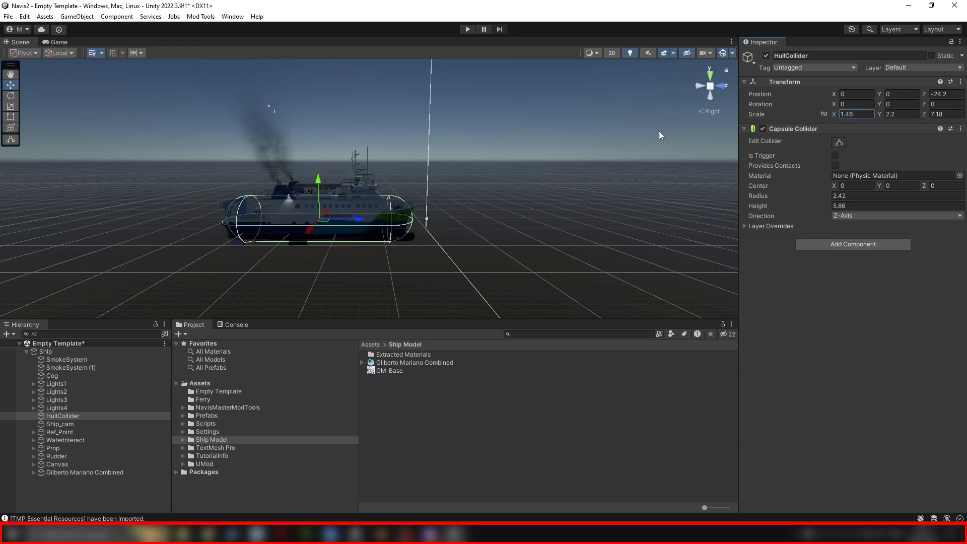
pyautogui.moveTo(272, 276); pyautogui.dragTo(336, 254, button='middle')
pyautogui.scroll(3, 336, 254)
pyautogui.moveTo(398, 228)
pyautogui.keyDown('alt'); pyautogui.mouseDown()
pyautogui.moveTo(669, 191)
pyautogui.moveTo(441, 221)
pyautogui.moveTo(442, 236)
pyautogui.moveTo(411, 239)
pyautogui.mouseUp(); pyautogui.keyUp('alt')
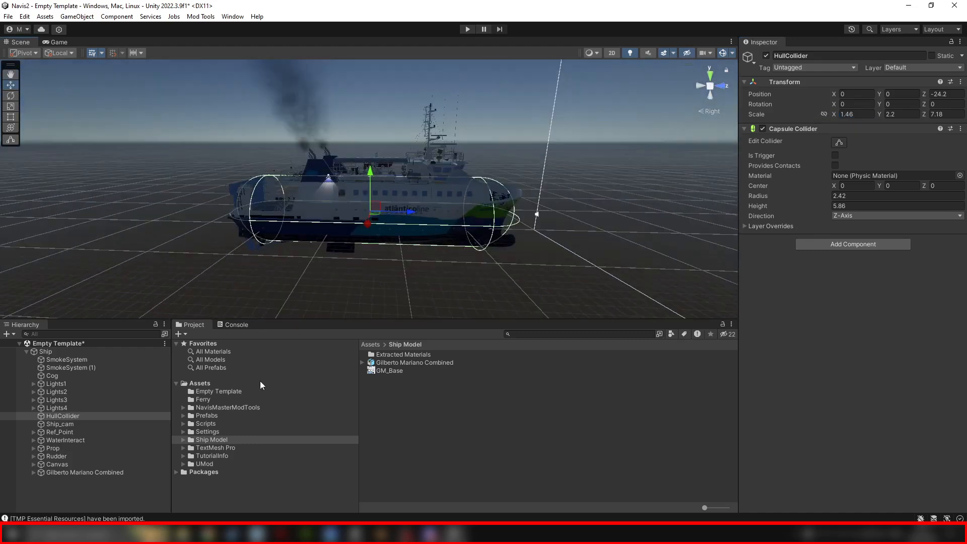
# Move Ship_cam over the middle of the ship's upper deck, at about Y 6.8 and Z -23.8.
pyautogui.click(75, 424)
pyautogui.scroll(-9, 339, 258)
pyautogui.moveTo(353, 204); pyautogui.dragTo(376, 236, button='middle')
pyautogui.moveTo(214, 147); pyautogui.dragTo(398, 213)
pyautogui.scroll(4, 420, 256)
pyautogui.moveTo(420, 255); pyautogui.dragTo(382, 202, button='middle')
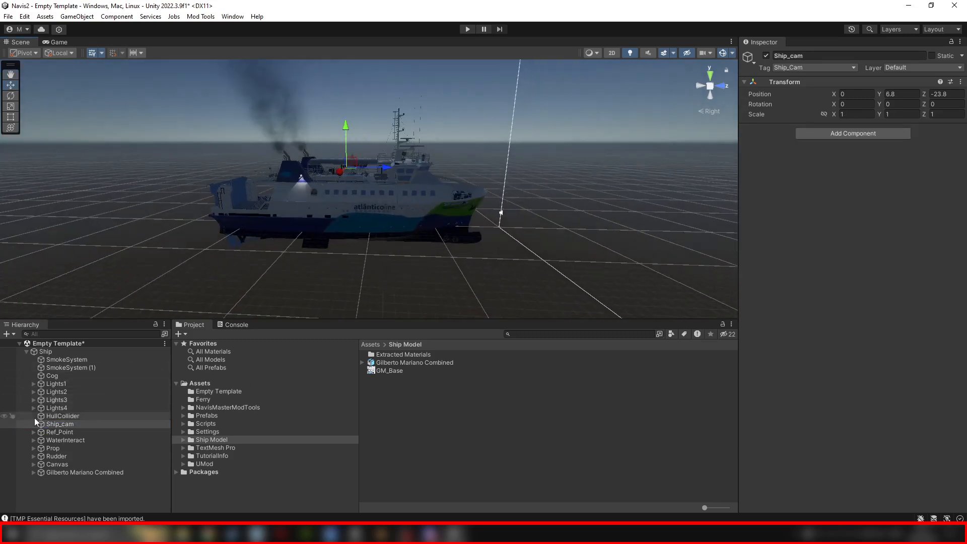
# Examine how the Ref_Point and WaterInteract markers are laid out around the ship.
pyautogui.click(62, 433)
pyautogui.keyDown('alt'); pyautogui.moveTo(251, 244); pyautogui.dragTo(315, 249); pyautogui.keyUp('alt')
pyautogui.scroll(-3, 316, 249)
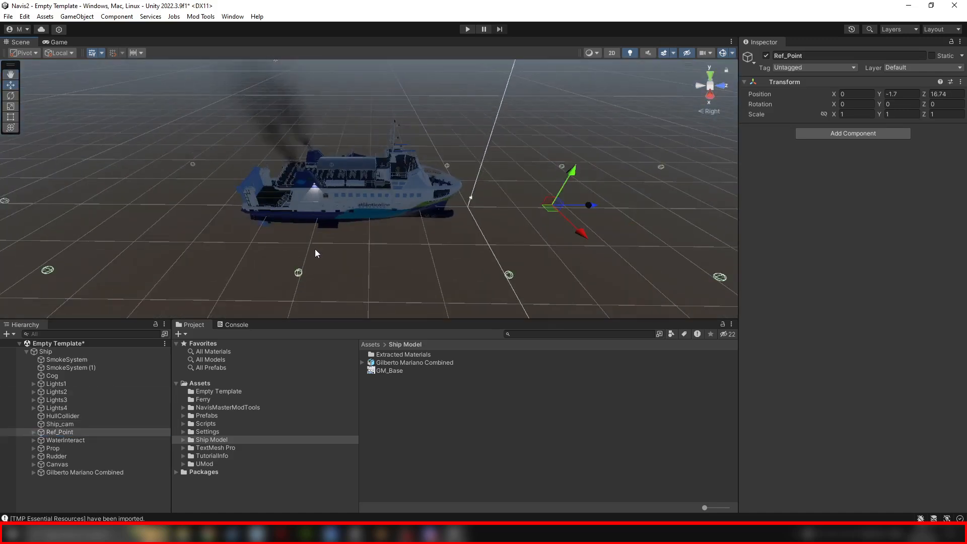
pyautogui.scroll(-3, 315, 248)
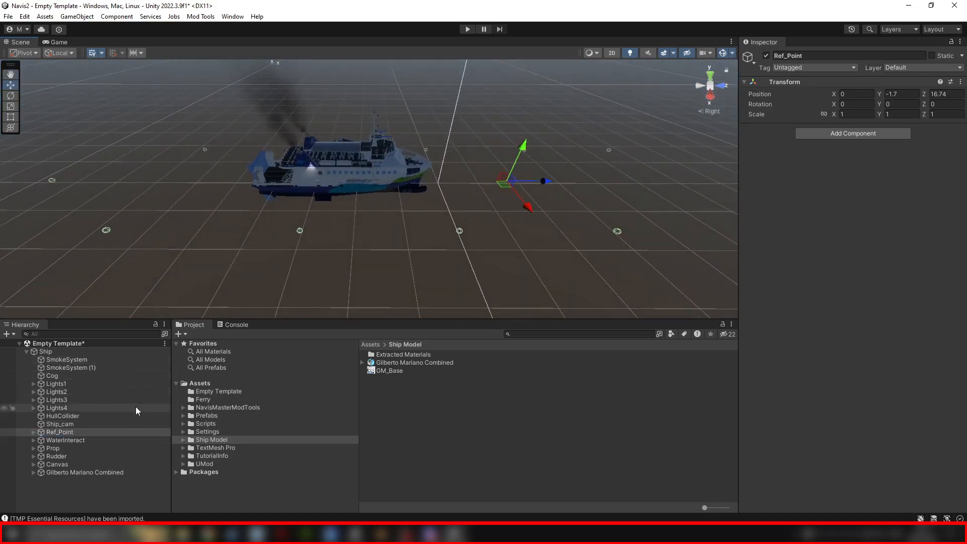
pyautogui.click(77, 440)
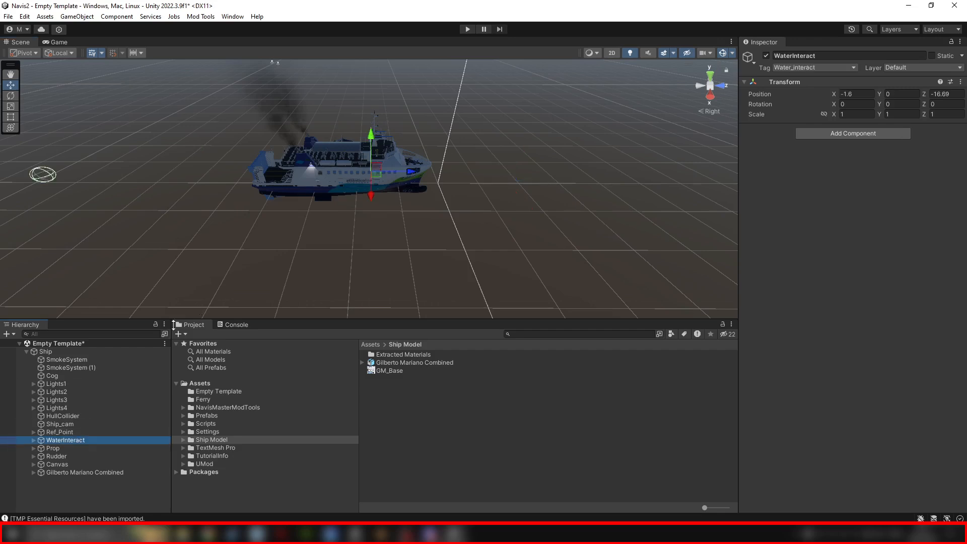
pyautogui.click(69, 432)
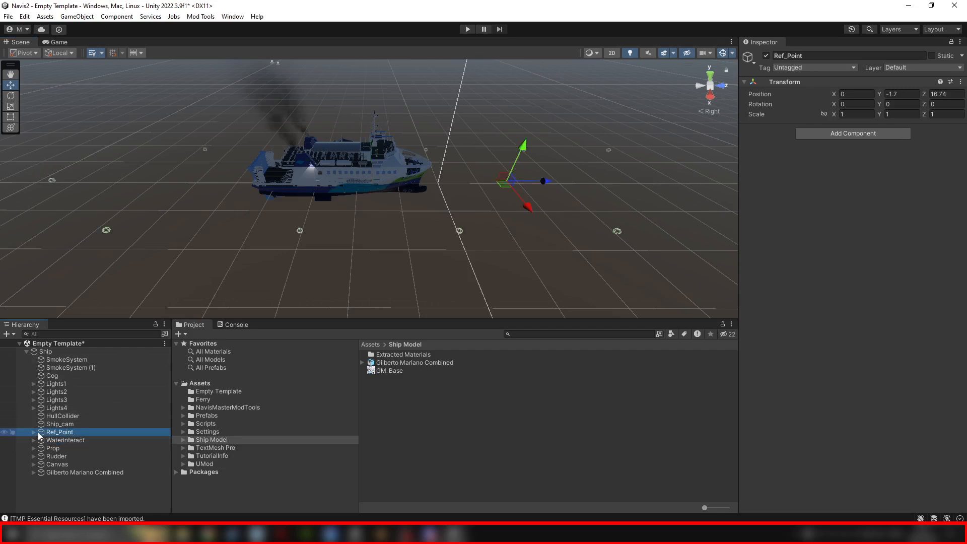
# Move Ref1 of the Ref_Point group back to the ship's bow, at about Z -21.3.
pyautogui.click(35, 432)
pyautogui.scroll(-3, 44, 422)
pyautogui.click(59, 378)
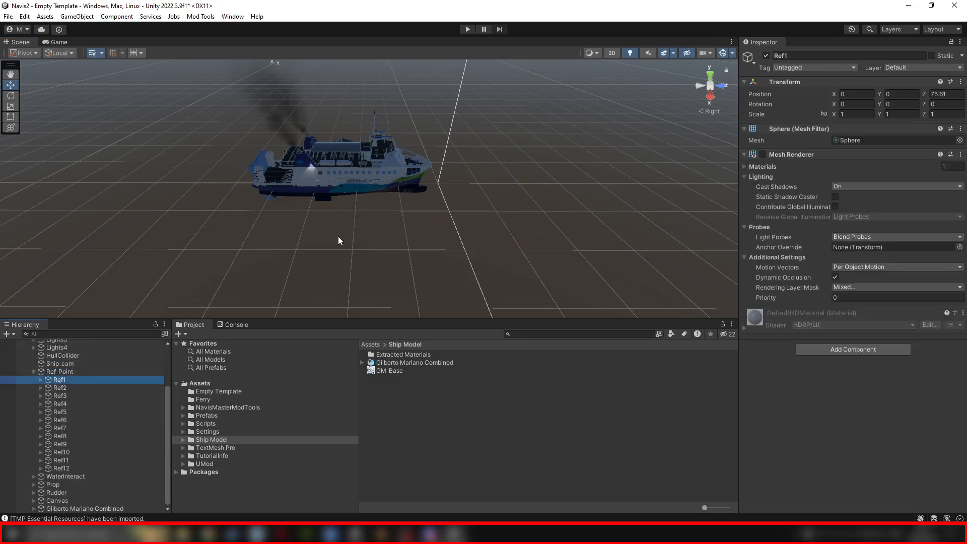
pyautogui.press('f')
pyautogui.moveTo(679, 196); pyautogui.dragTo(513, 196)
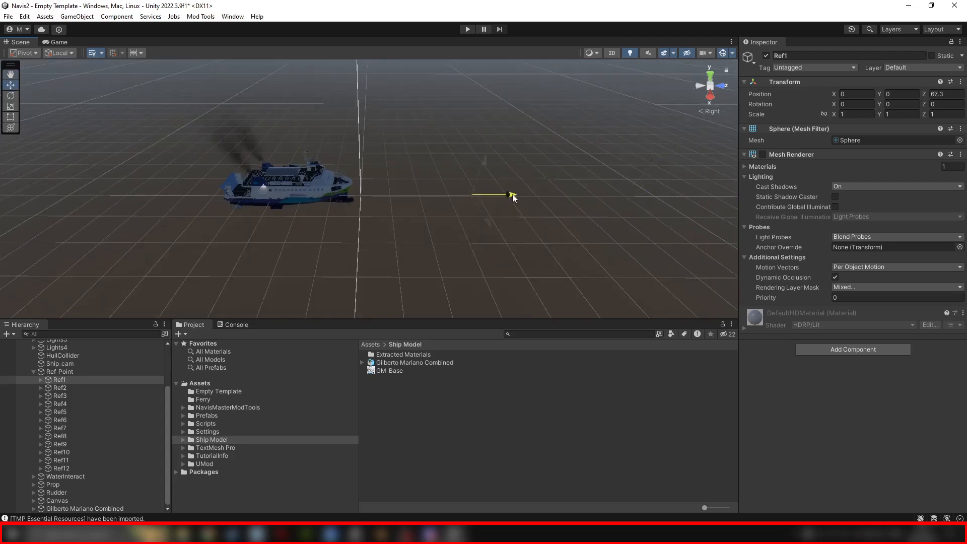
pyautogui.moveTo(393, 195); pyautogui.dragTo(388, 196)
pyautogui.scroll(6, 326, 195)
pyautogui.moveTo(244, 198); pyautogui.dragTo(431, 210, button='middle')
pyautogui.scroll(4, 307, 206)
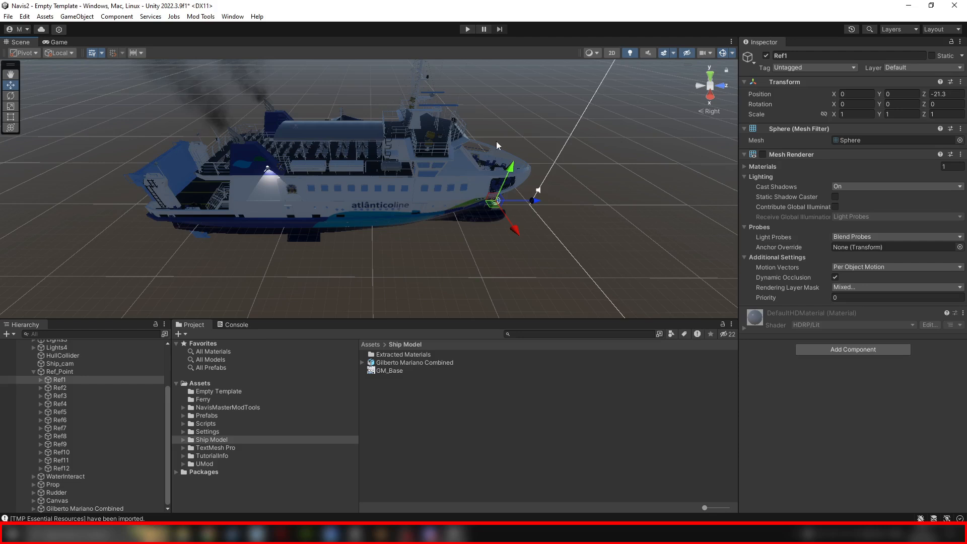
# Switch the scene to wireframe shading and view the ship from directly above, from bow to stern.
pyautogui.click(597, 53)
pyautogui.click(609, 78)
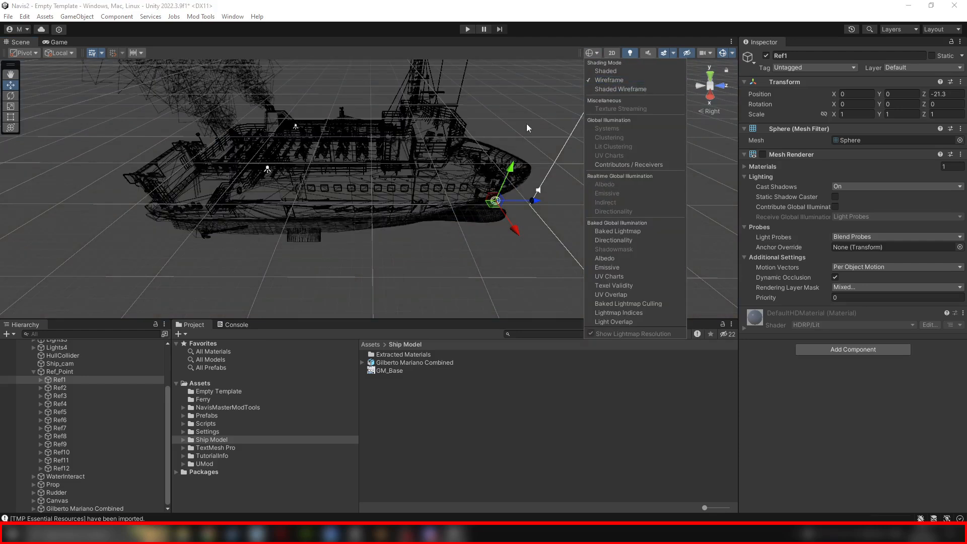
pyautogui.click(546, 3)
pyautogui.moveTo(564, 132)
pyautogui.keyDown('alt'); pyautogui.mouseDown()
pyautogui.moveTo(630, 161)
pyautogui.moveTo(665, 162)
pyautogui.mouseUp(); pyautogui.keyUp('alt')
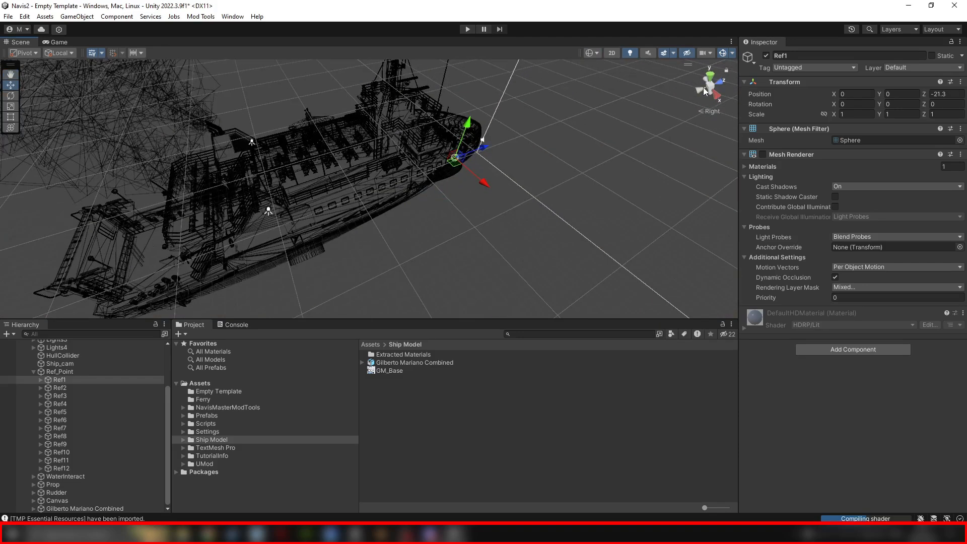
pyautogui.click(711, 78)
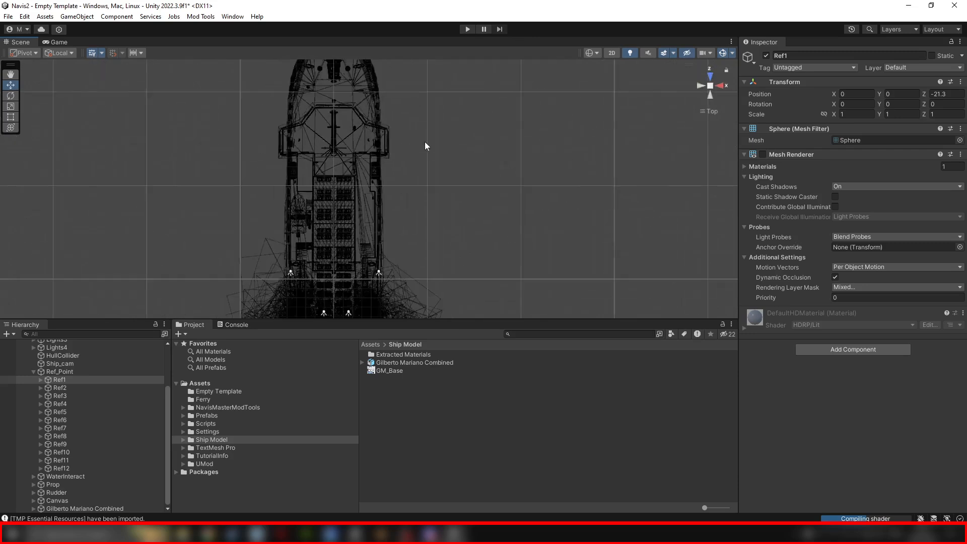
pyautogui.scroll(8, 397, 161)
pyautogui.moveTo(396, 166); pyautogui.dragTo(390, 121, button='middle')
pyautogui.scroll(-10, 385, 163)
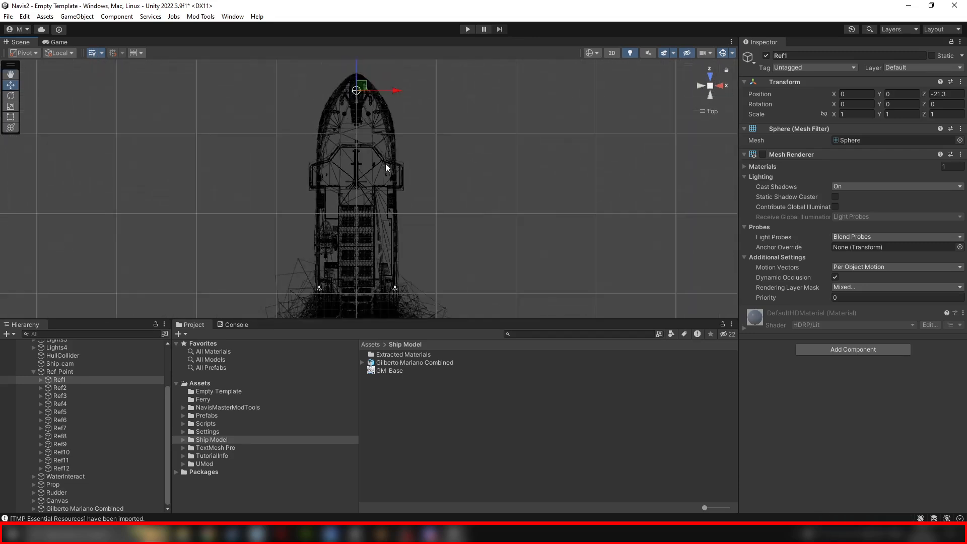
pyautogui.moveTo(408, 267); pyautogui.dragTo(421, 154, button='middle')
# Move Ref12 to the ship's stern, at about Z -59.89, checking it in the side view.
pyautogui.doubleClick(63, 469)
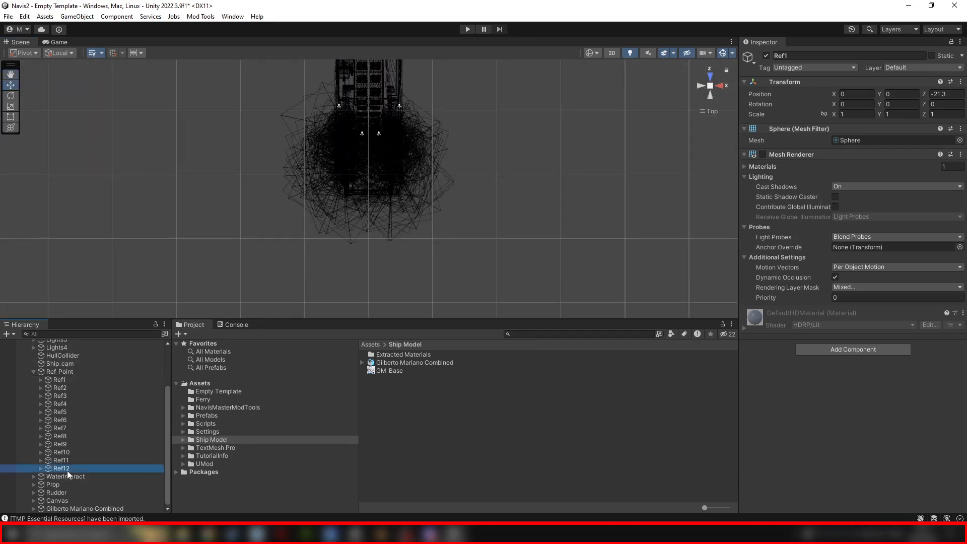
pyautogui.moveTo(355, 287); pyautogui.dragTo(365, 96)
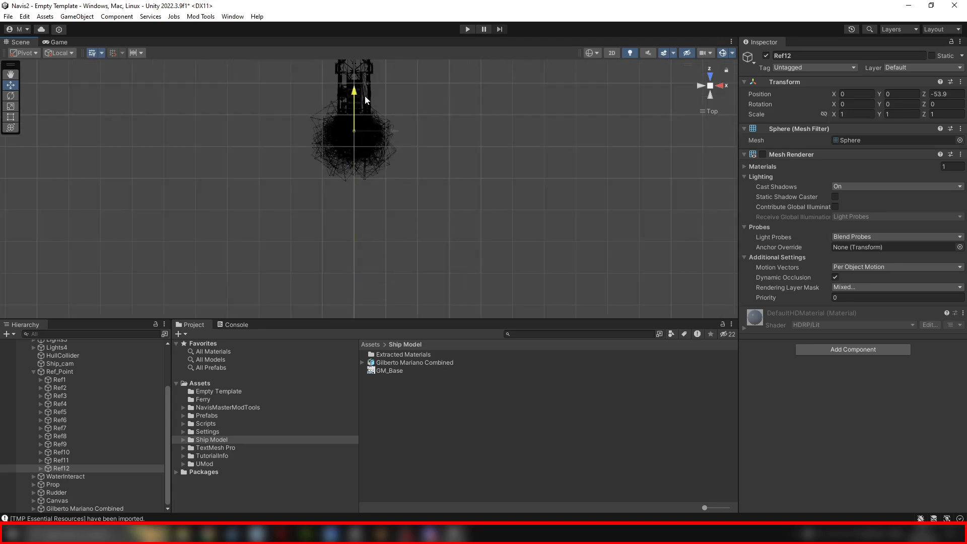
pyautogui.click(723, 88)
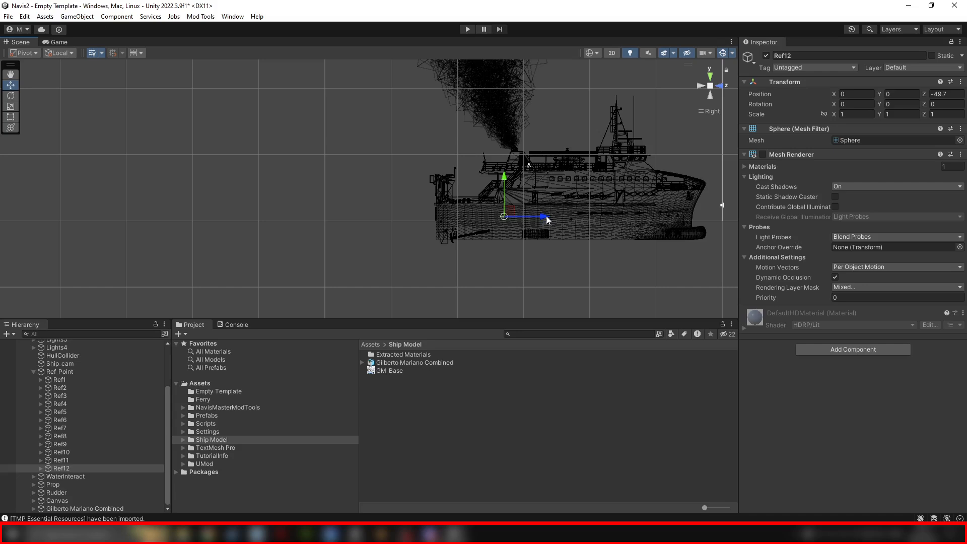
pyautogui.moveTo(521, 219); pyautogui.dragTo(245, 223, button='middle')
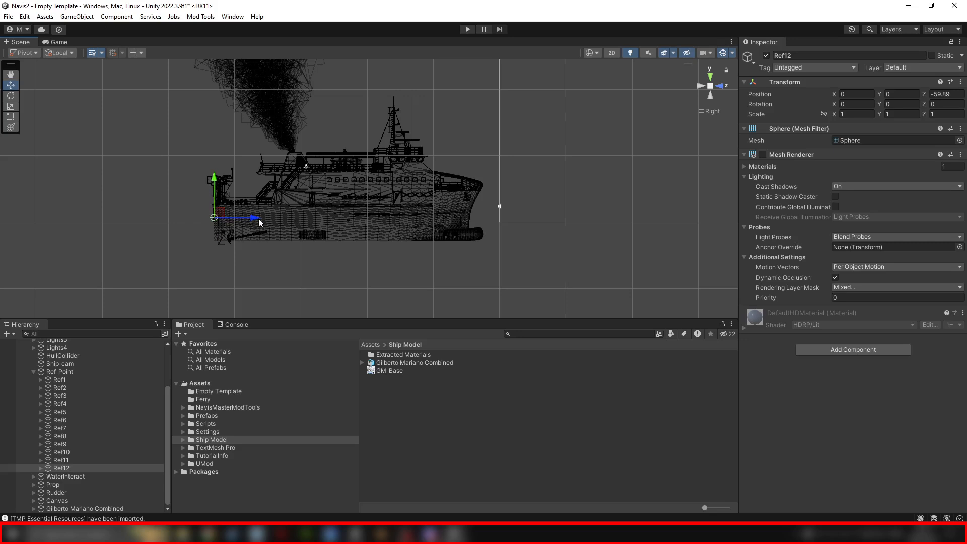
# Move Ref2 and Ref3 together along the ship's length to just behind the bow, at about Z -25.5.
pyautogui.click(59, 389)
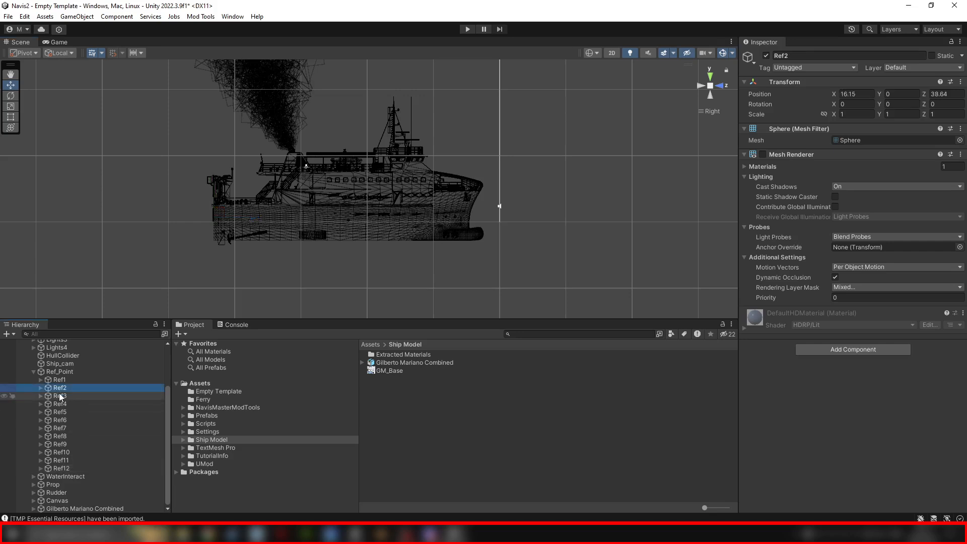
pyautogui.scroll(-5, 262, 289)
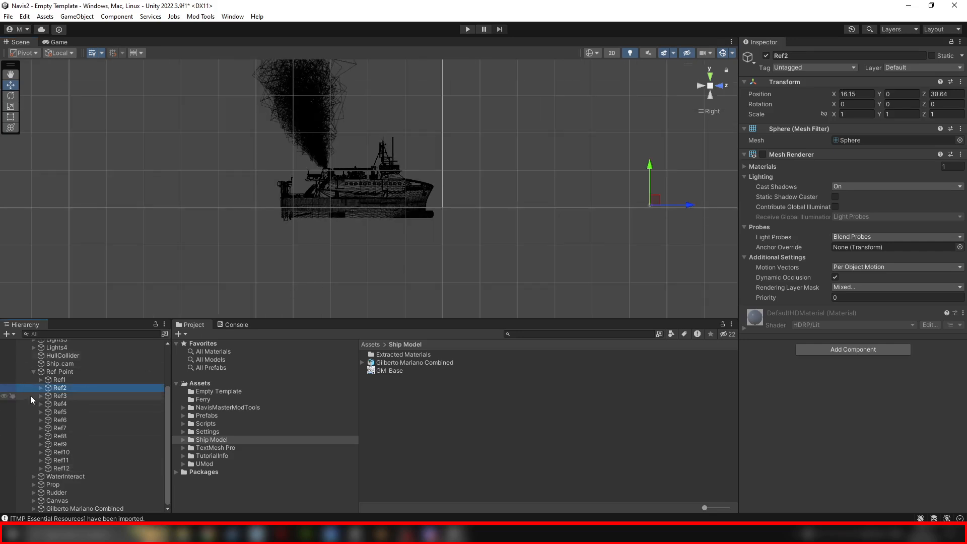
pyautogui.keyDown('ctrl'); pyautogui.click(71, 397); pyautogui.keyUp('ctrl')
pyautogui.moveTo(695, 210); pyautogui.dragTo(687, 210)
pyautogui.moveTo(454, 206); pyautogui.dragTo(451, 206)
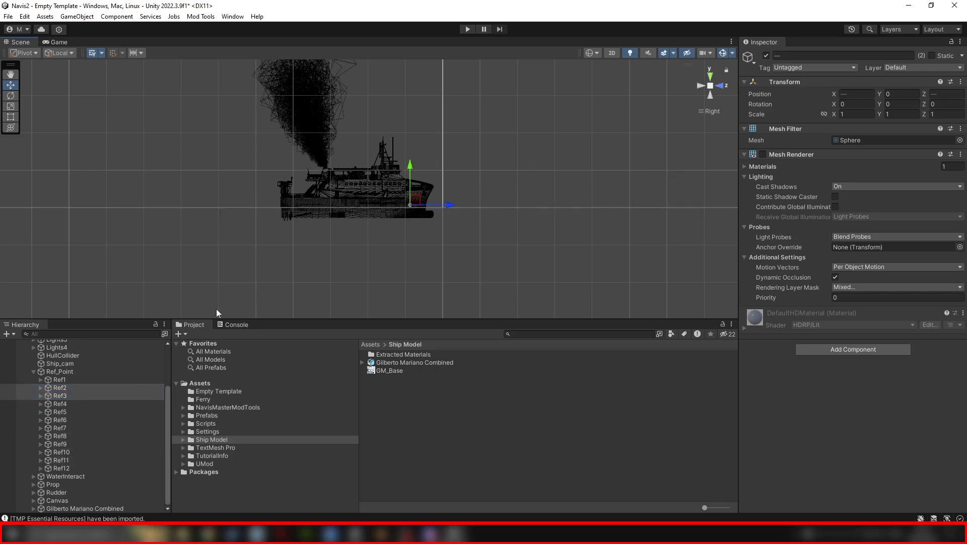
# Move Ref4 and Ref5 together onto the forward part of the hull, at about Z -31.51.
pyautogui.scroll(5, 383, 192)
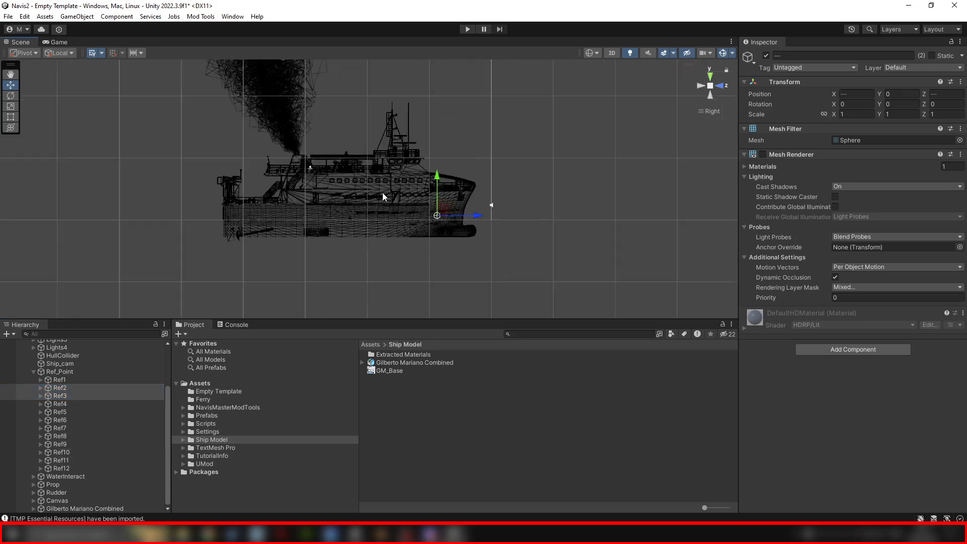
pyautogui.click(60, 404)
pyautogui.keyDown('shift'); pyautogui.click(60, 412); pyautogui.keyUp('shift')
pyautogui.scroll(-2, 359, 275)
pyautogui.moveTo(696, 216); pyautogui.dragTo(456, 211)
# Move Ref6 and Ref7 amidships to about Z -39.94, and space Ref8 and Ref9 further aft along the hull.
pyautogui.click(59, 420)
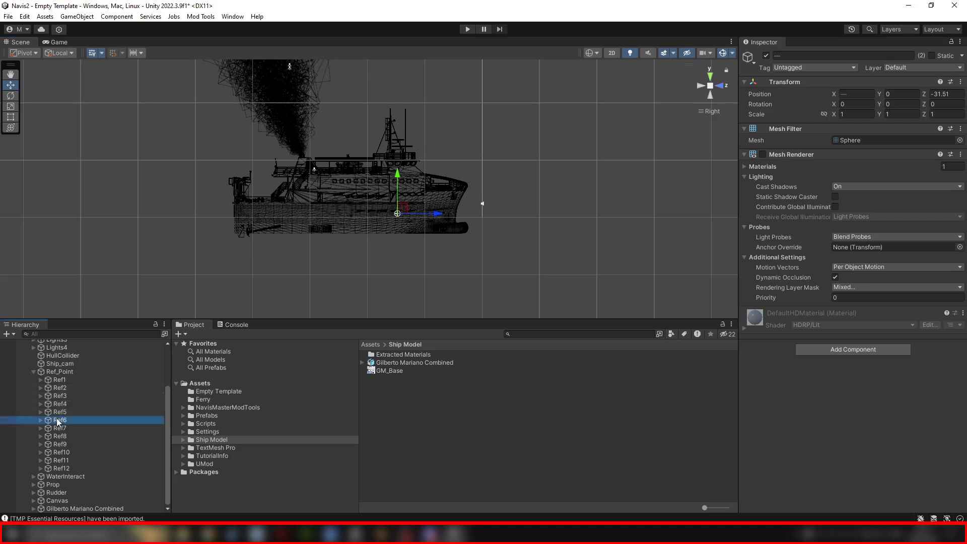
pyautogui.keyDown('shift'); pyautogui.click(59, 428); pyautogui.keyUp('shift')
pyautogui.moveTo(522, 216); pyautogui.dragTo(388, 199)
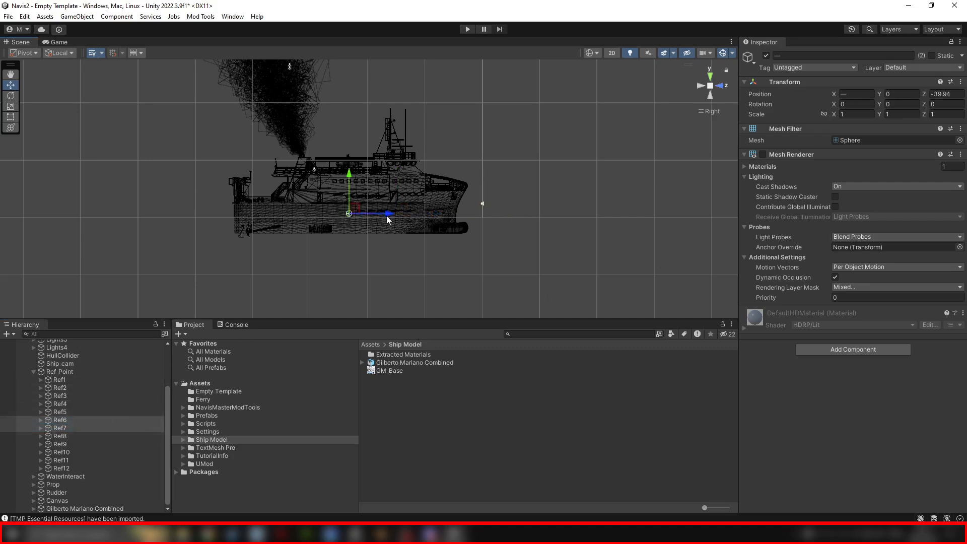
pyautogui.click(63, 436)
pyautogui.keyDown('shift'); pyautogui.click(60, 444); pyautogui.keyUp('shift')
pyautogui.moveTo(347, 217); pyautogui.dragTo(356, 216)
# Move Ref10 and Ref11 together forward onto the aft part of the hull, at about Z -53.67.
pyautogui.click(62, 453)
pyautogui.keyDown('shift'); pyautogui.click(61, 460); pyautogui.keyUp('shift')
pyautogui.moveTo(137, 217); pyautogui.dragTo(286, 214)
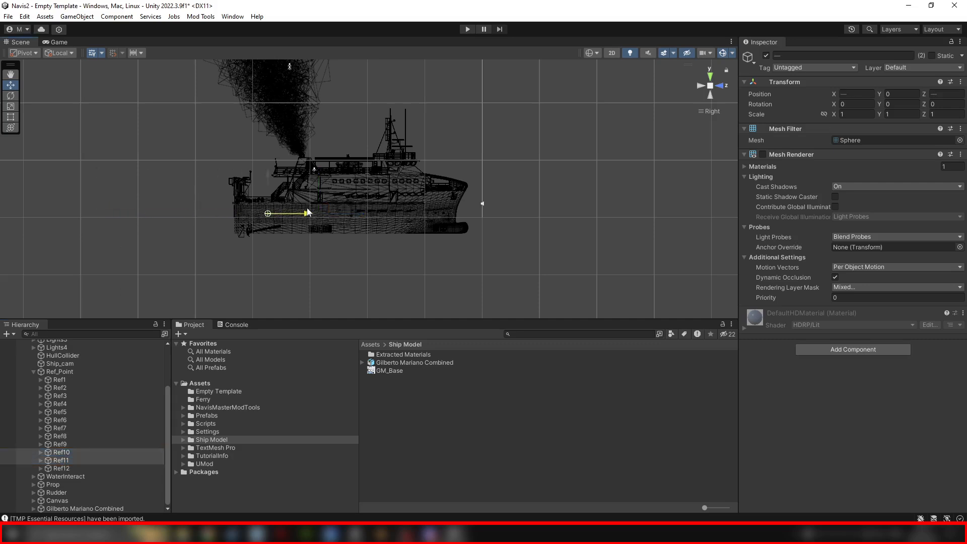
# Viewing the ship from above, set Ref2's X position to 3.73 and Ref3's to -3.73 to match the bow's sides.
pyautogui.click(710, 79)
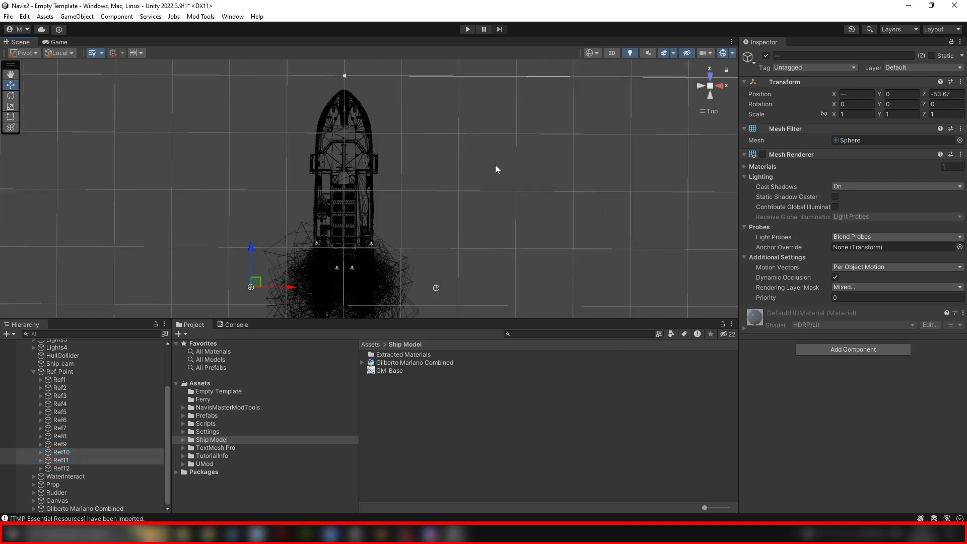
pyautogui.click(63, 372)
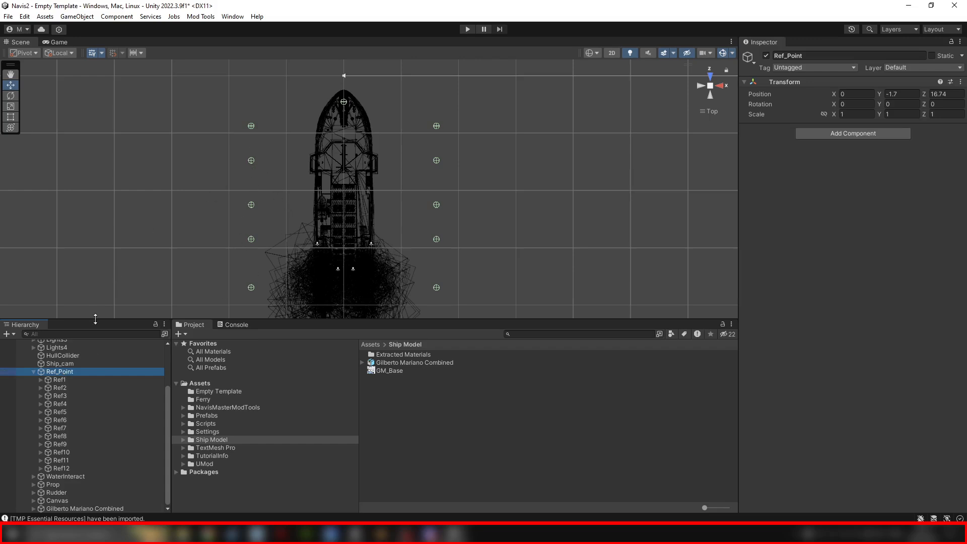
pyautogui.click(67, 380)
pyautogui.click(62, 387)
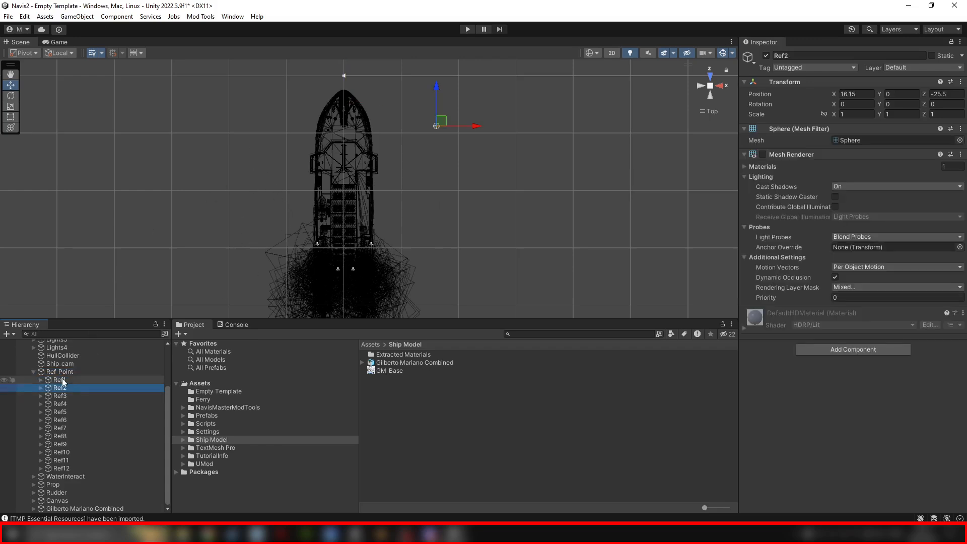
pyautogui.click(60, 371)
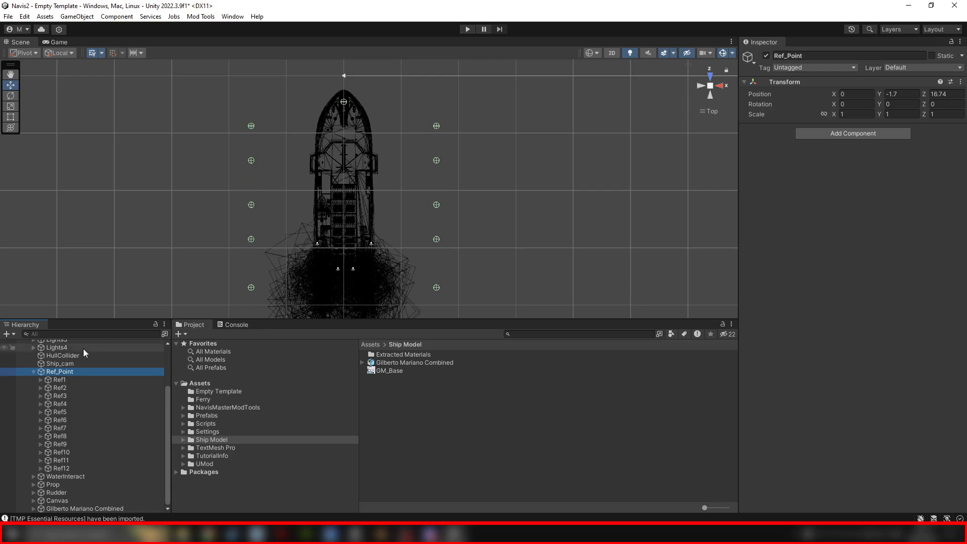
pyautogui.doubleClick(60, 387)
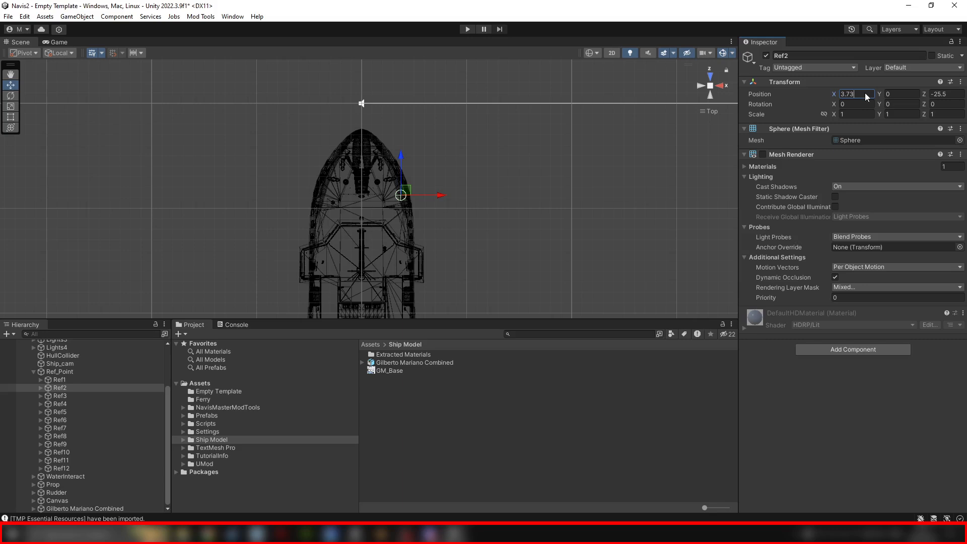
pyautogui.click(62, 397)
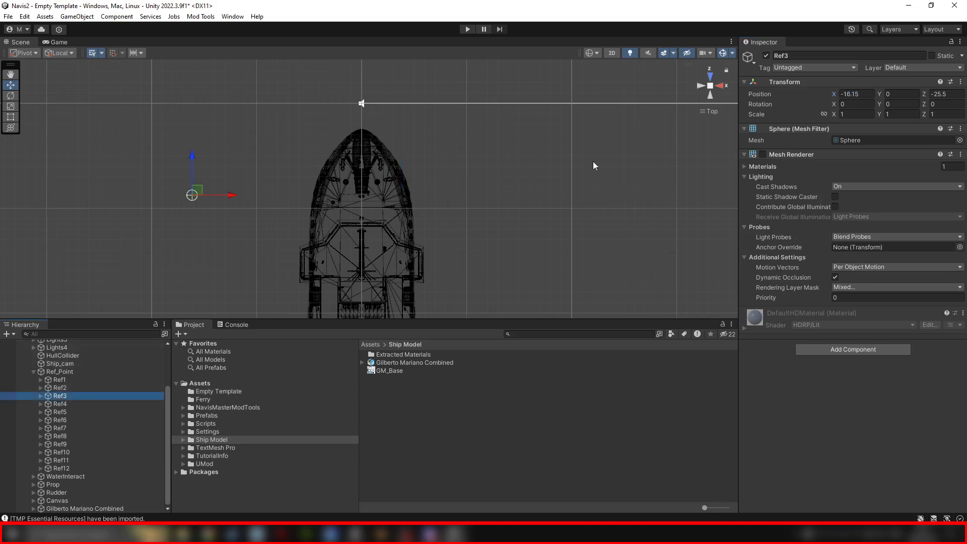
pyautogui.click(865, 94)
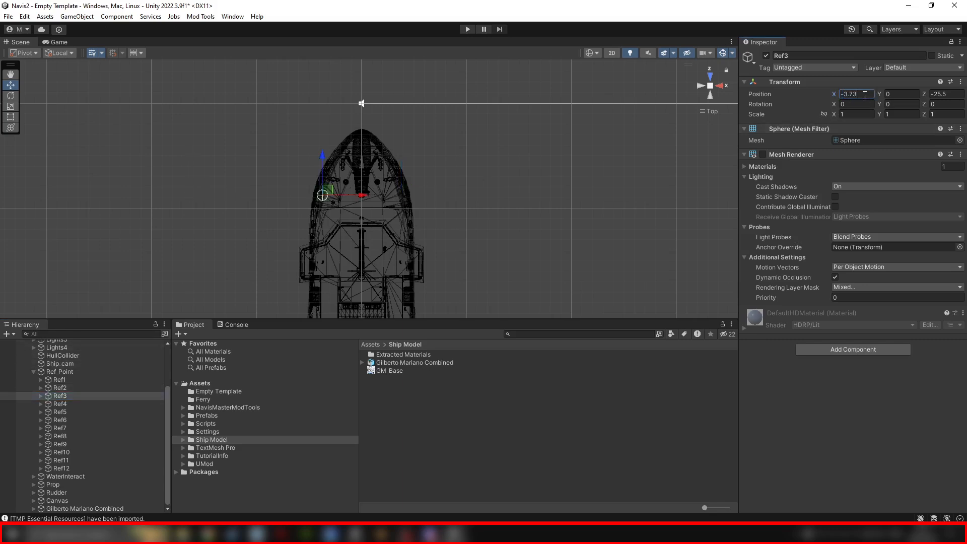
# Bring Ref4 through Ref11 in to the hull's sides and check the whole Ref_Point group from an angle.
pyautogui.click(60, 403)
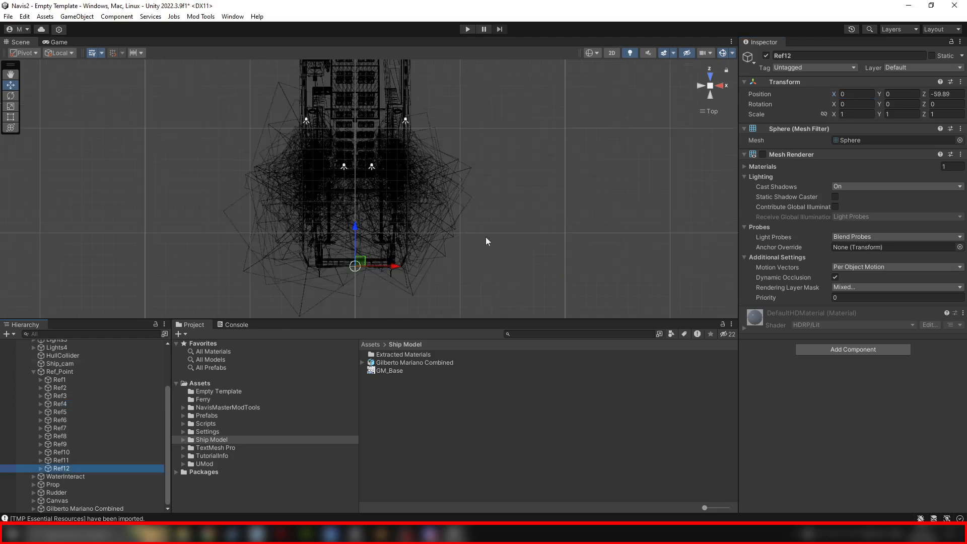
pyautogui.click(65, 373)
pyautogui.moveTo(544, 257); pyautogui.dragTo(440, 146, button='right')
pyautogui.moveTo(440, 147); pyautogui.dragTo(434, 172, button='middle')
pyautogui.moveTo(433, 171); pyautogui.dragTo(554, 151, button='right')
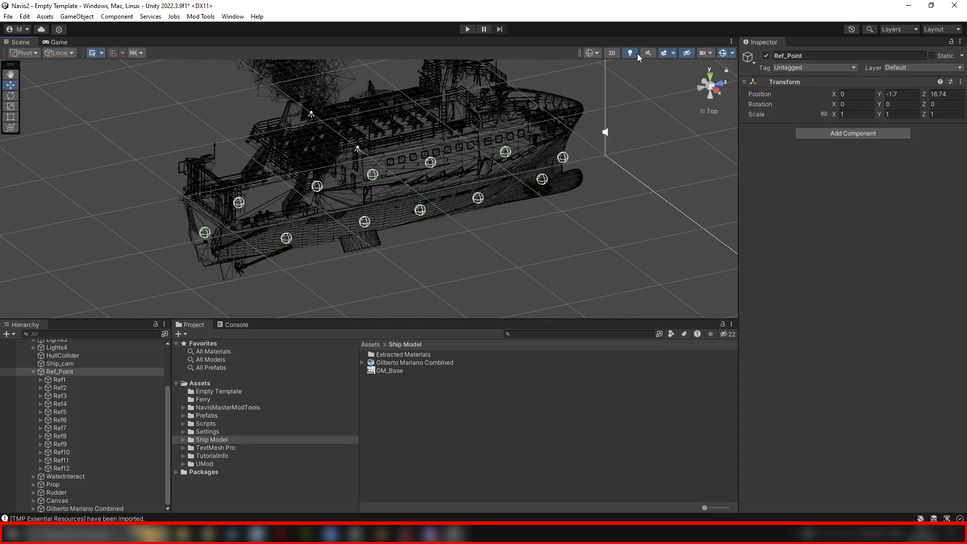
# Restore Shaded mode with a perspective view, check the Ref_Point markers along the hull, and collapse the group.
pyautogui.click(598, 54)
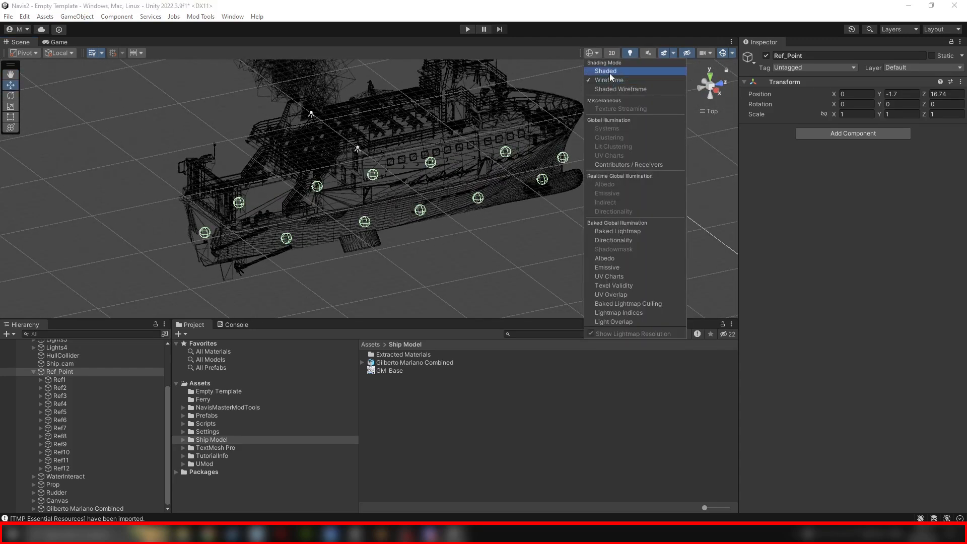
pyautogui.click(608, 72)
pyautogui.click(710, 90)
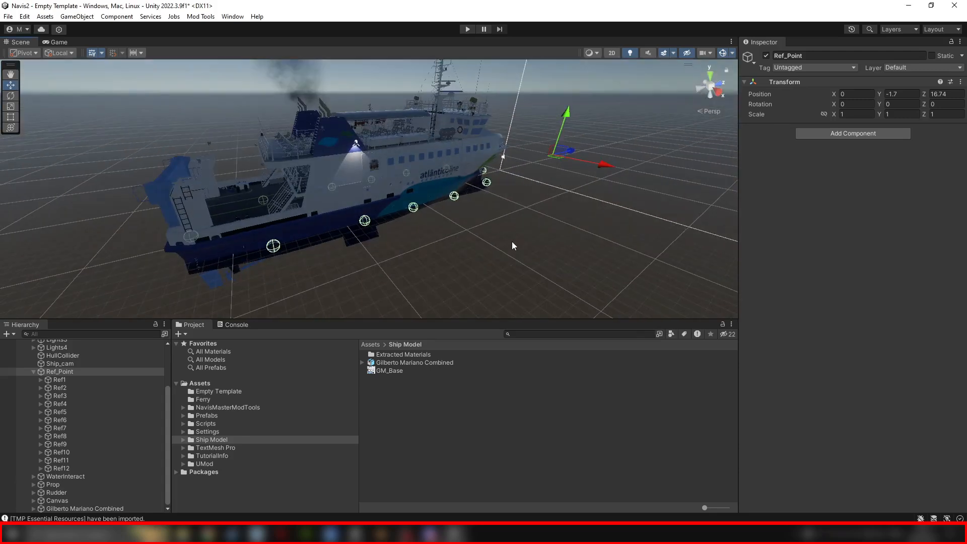
pyautogui.keyDown('alt'); pyautogui.moveTo(441, 242); pyautogui.dragTo(351, 247); pyautogui.keyUp('alt')
pyautogui.moveTo(289, 265); pyautogui.dragTo(232, 275, button='middle')
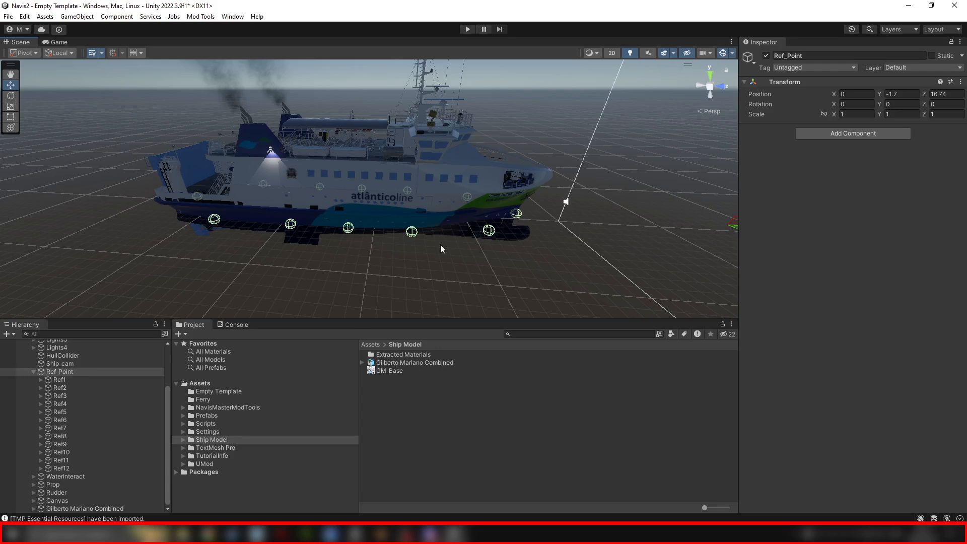
pyautogui.click(34, 372)
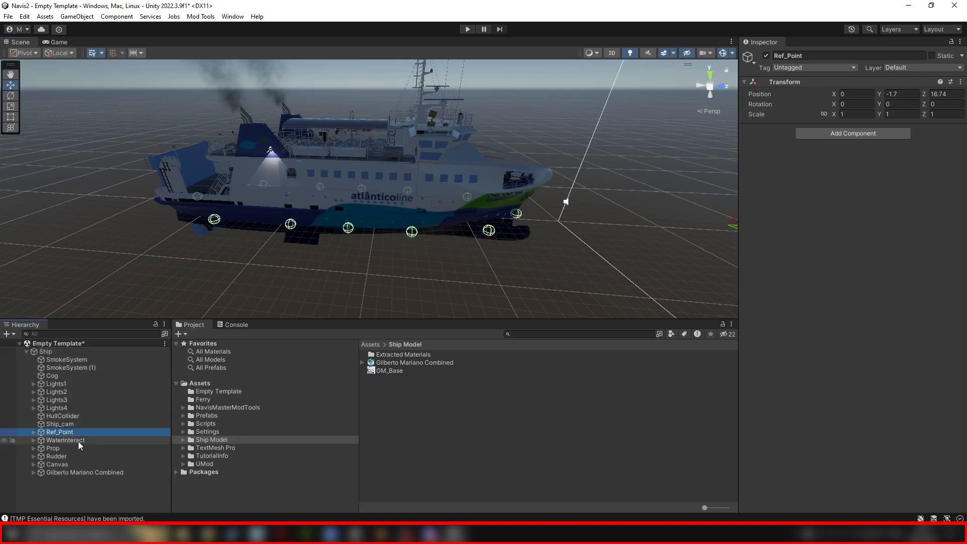
pyautogui.moveTo(298, 278); pyautogui.dragTo(334, 255, button='middle')
pyautogui.scroll(4, 335, 255)
pyautogui.keyDown('alt'); pyautogui.moveTo(335, 255); pyautogui.dragTo(355, 237); pyautogui.keyUp('alt')
pyautogui.moveTo(356, 237); pyautogui.dragTo(390, 234, button='middle')
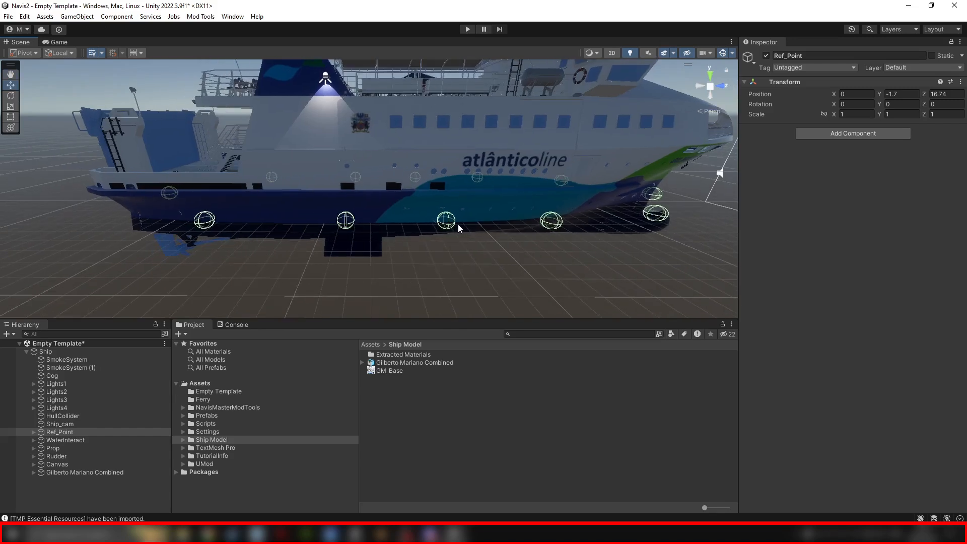
pyautogui.moveTo(306, 238); pyautogui.dragTo(251, 243, button='middle')
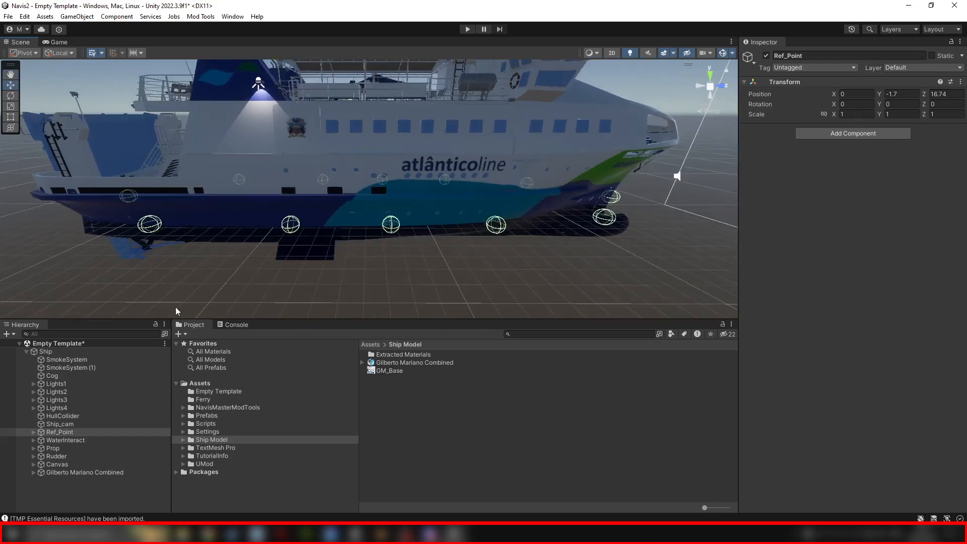
# Move the first WaterCollider of the WaterInteract group back to the ship's bow, at about Z 10.55.
pyautogui.doubleClick(53, 439)
pyautogui.moveTo(442, 210); pyautogui.dragTo(356, 250, button='middle')
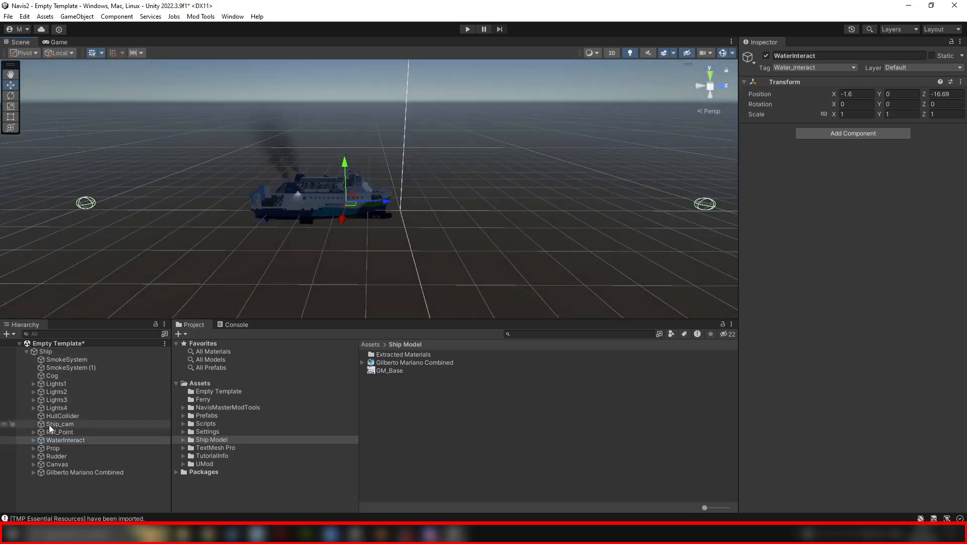
pyautogui.click(36, 440)
pyautogui.click(73, 448)
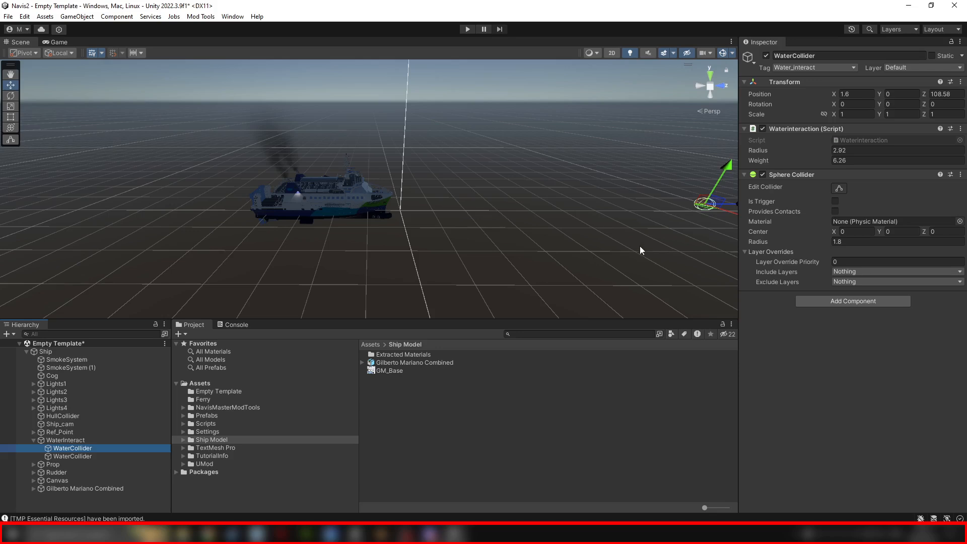
pyautogui.moveTo(562, 242); pyautogui.dragTo(510, 262, button='middle')
pyautogui.moveTo(694, 230); pyautogui.dragTo(506, 247)
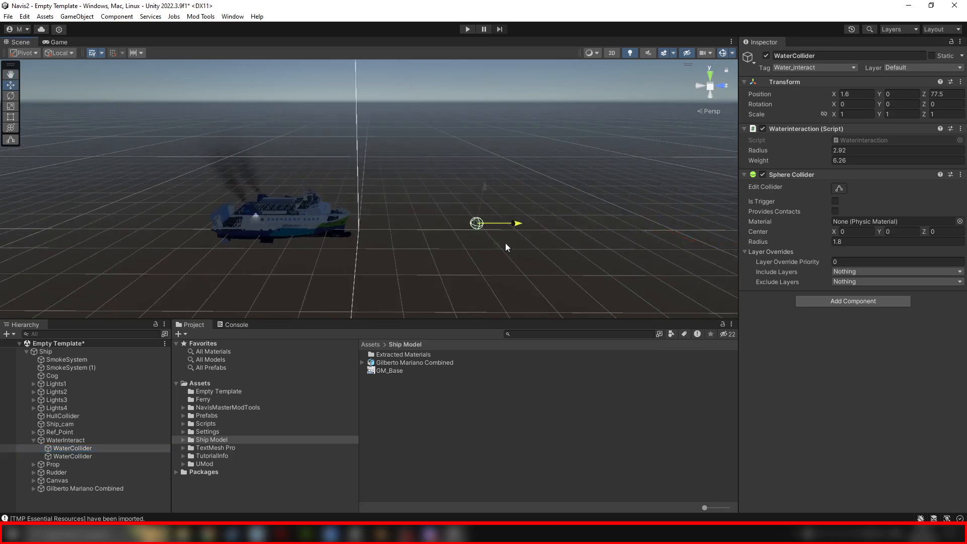
pyautogui.moveTo(387, 245); pyautogui.dragTo(378, 246)
pyautogui.scroll(6, 345, 215)
pyautogui.moveTo(374, 236); pyautogui.dragTo(441, 216, button='middle')
pyautogui.scroll(4, 483, 208)
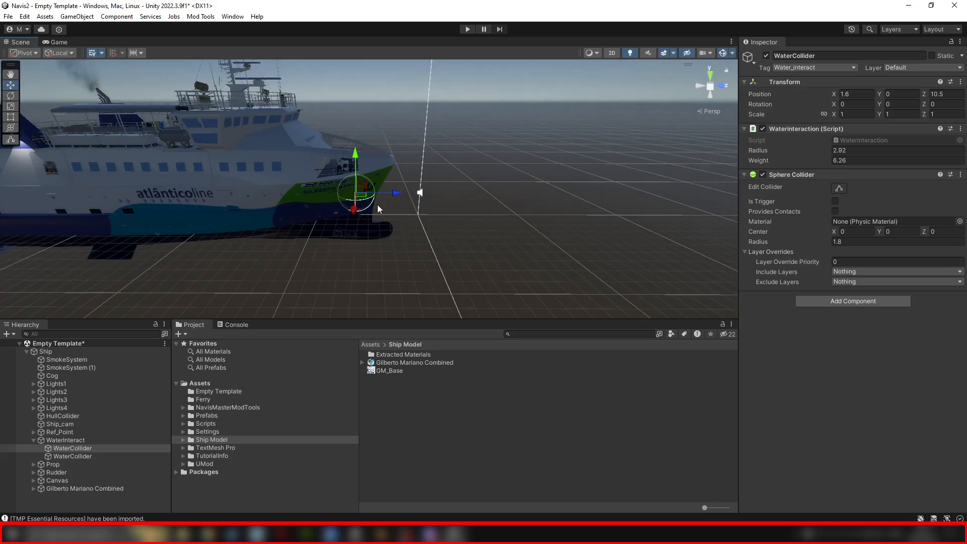
pyautogui.moveTo(391, 194); pyautogui.dragTo(392, 194)
pyautogui.moveTo(302, 251); pyautogui.dragTo(418, 254, button='middle')
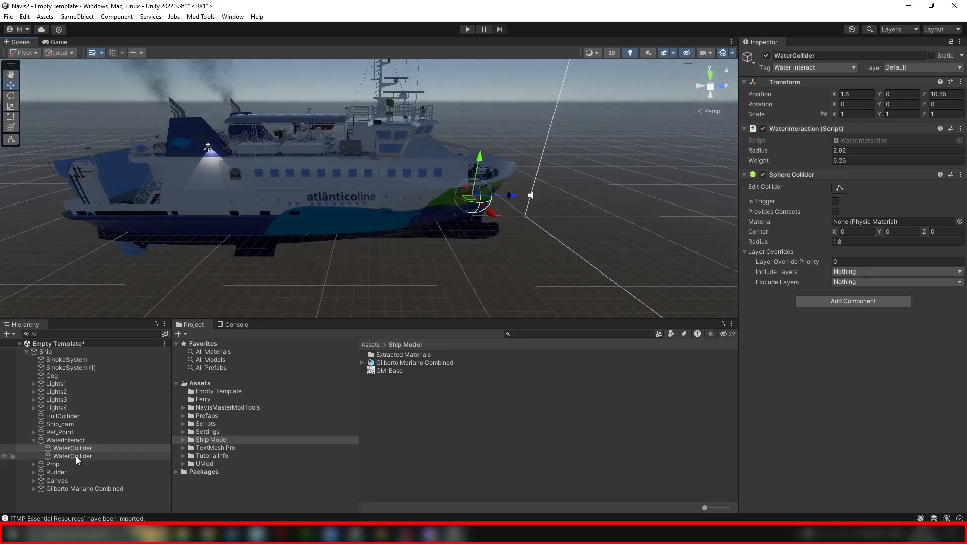
# Move the second WaterCollider forward along the ship's length to the stern.
pyautogui.click(77, 458)
pyautogui.moveTo(292, 206); pyautogui.dragTo(430, 246, button='middle')
pyautogui.scroll(-7, 430, 246)
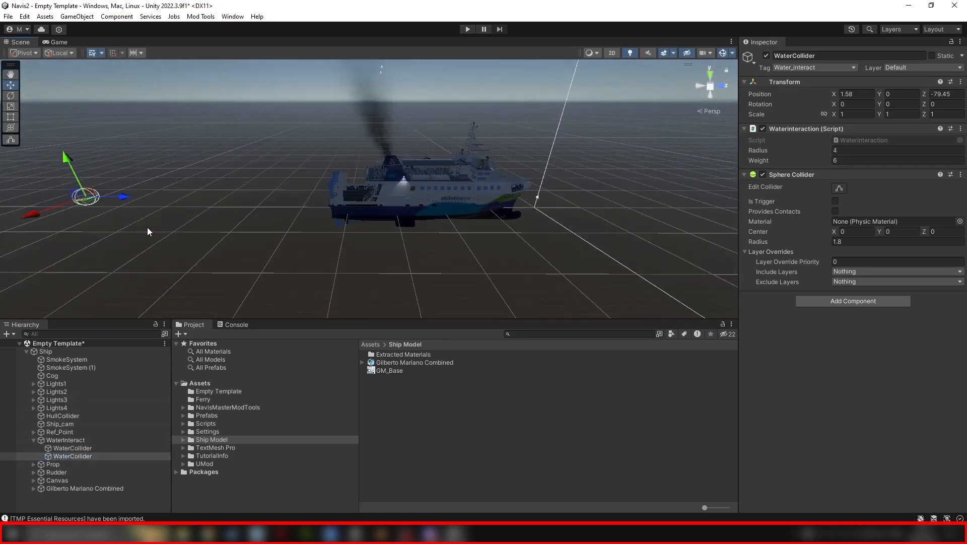
pyautogui.moveTo(126, 201); pyautogui.dragTo(367, 203)
pyautogui.scroll(3, 374, 211)
pyautogui.scroll(2, 374, 213)
pyautogui.moveTo(486, 226); pyautogui.dragTo(321, 244, button='middle')
# Shift the bow WaterCollider slightly forward to about Z 11.91, checking it against the hull.
pyautogui.click(63, 450)
pyautogui.moveTo(474, 255); pyautogui.dragTo(404, 260, button='middle')
pyautogui.keyDown('alt'); pyautogui.moveTo(404, 261); pyautogui.dragTo(392, 277); pyautogui.keyUp('alt')
pyautogui.moveTo(423, 227); pyautogui.dragTo(431, 227)
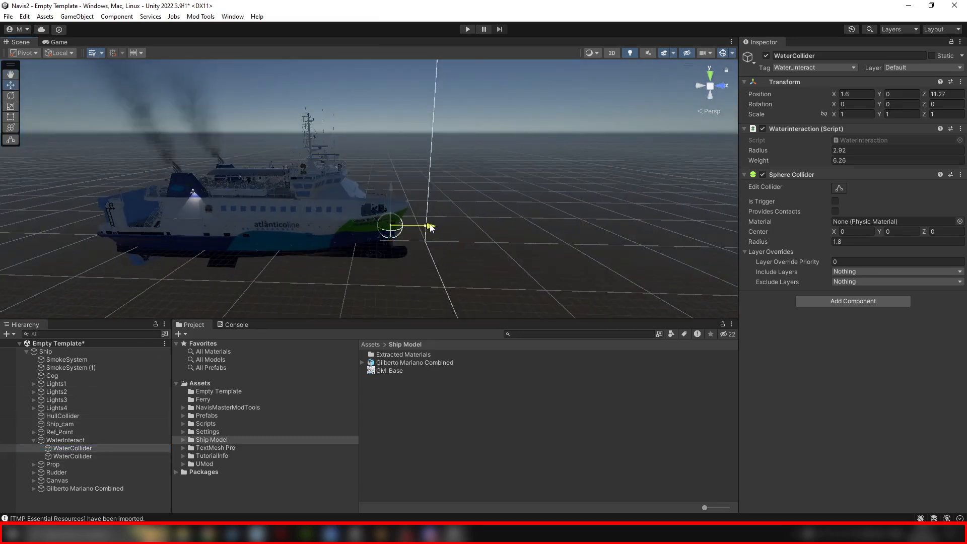
pyautogui.scroll(4, 398, 255)
pyautogui.keyDown('alt'); pyautogui.moveTo(380, 274); pyautogui.dragTo(362, 213); pyautogui.keyUp('alt')
pyautogui.scroll(-6, 336, 211)
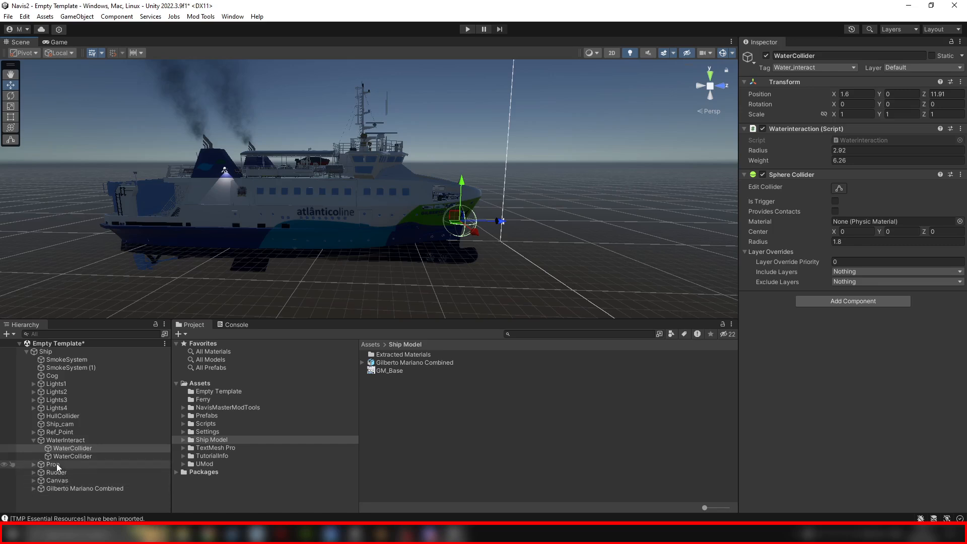
# Examine the Rudder Port and Rudder Stb parts of the Gilberto Mariano Combined model under the stern.
pyautogui.keyDown('alt'); pyautogui.moveTo(188, 288); pyautogui.dragTo(381, 273); pyautogui.keyUp('alt')
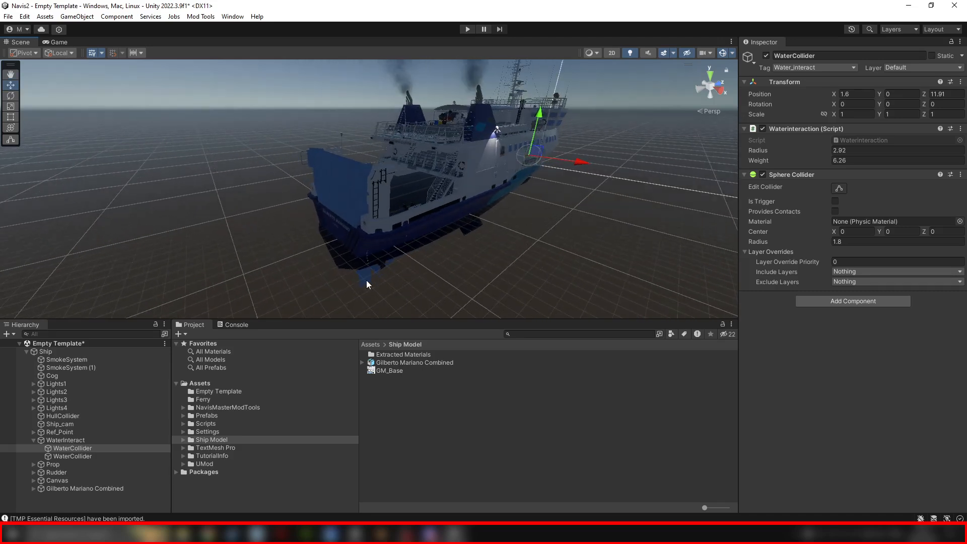
pyautogui.click(367, 280)
pyautogui.click(78, 493)
pyautogui.scroll(2, 84, 448)
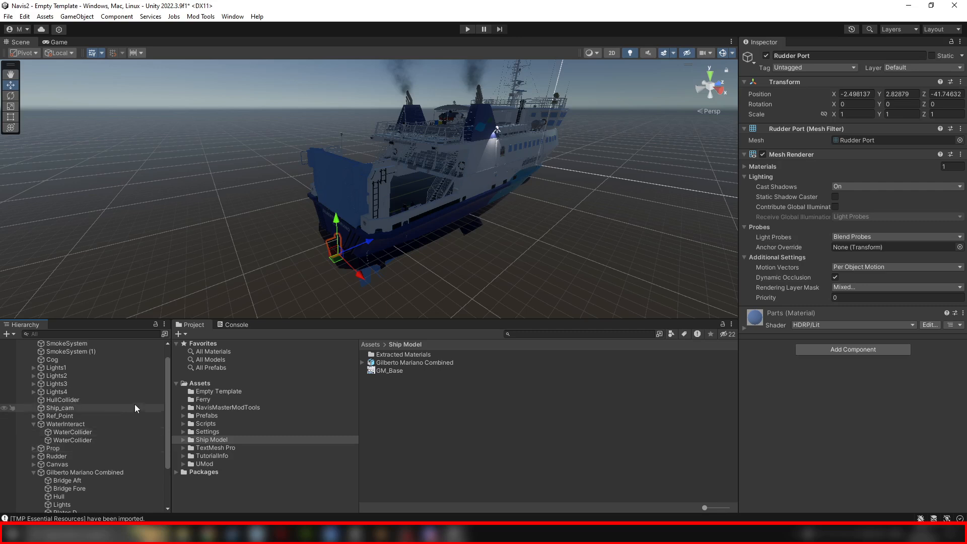
pyautogui.scroll(-2, 90, 466)
pyautogui.click(76, 484)
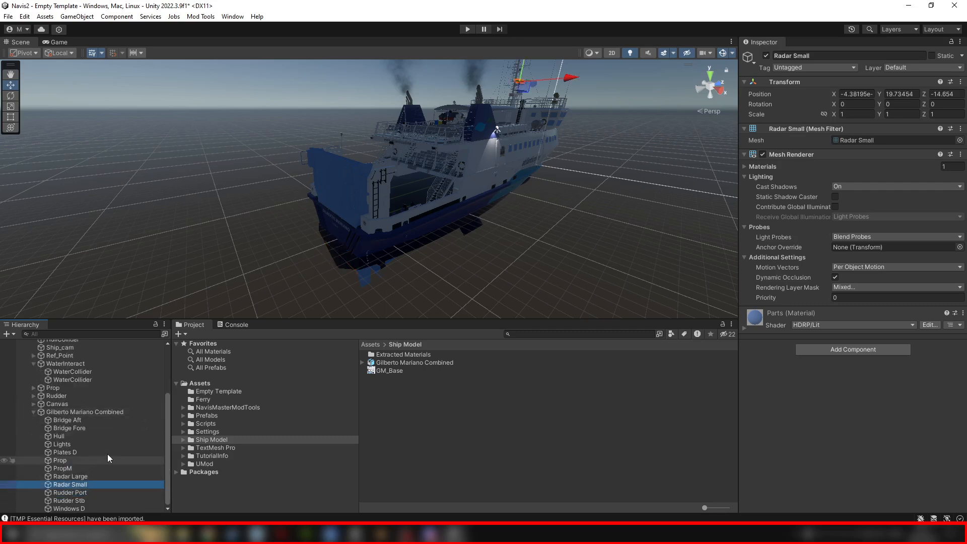
pyautogui.doubleClick(72, 492)
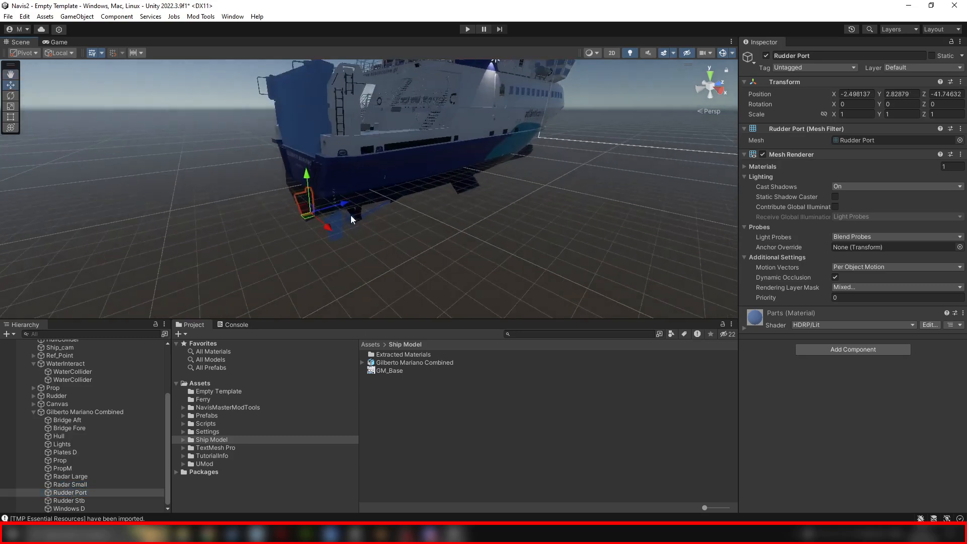
pyautogui.click(337, 243)
pyautogui.keyDown('alt'); pyautogui.moveTo(336, 243); pyautogui.dragTo(362, 244); pyautogui.keyUp('alt')
pyautogui.scroll(5, 79, 413)
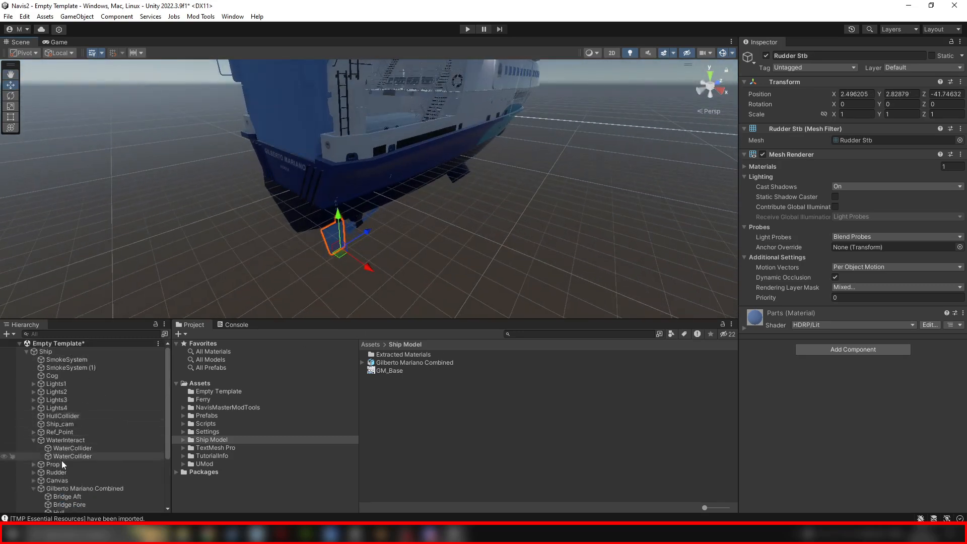
# Move the Rudder Stb part out of the ferry model into the ship's Rudder group and rename it Rudder.
pyautogui.scroll(-3, 71, 443)
pyautogui.click(34, 380)
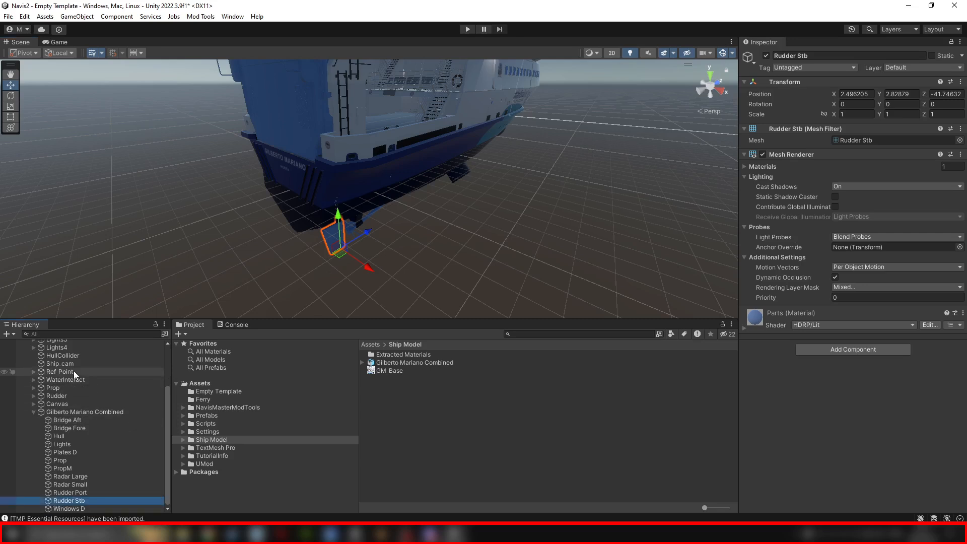
pyautogui.click(34, 396)
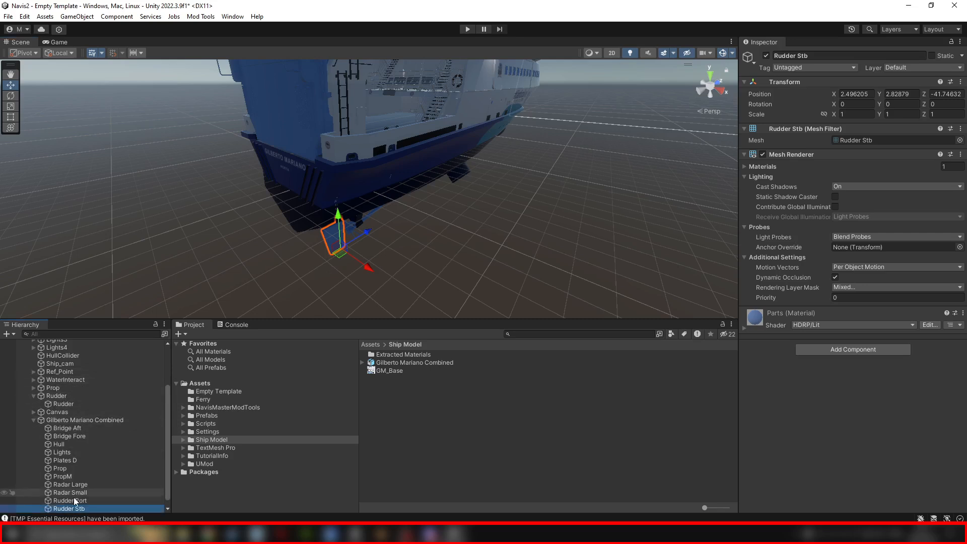
pyautogui.moveTo(72, 508); pyautogui.dragTo(59, 397)
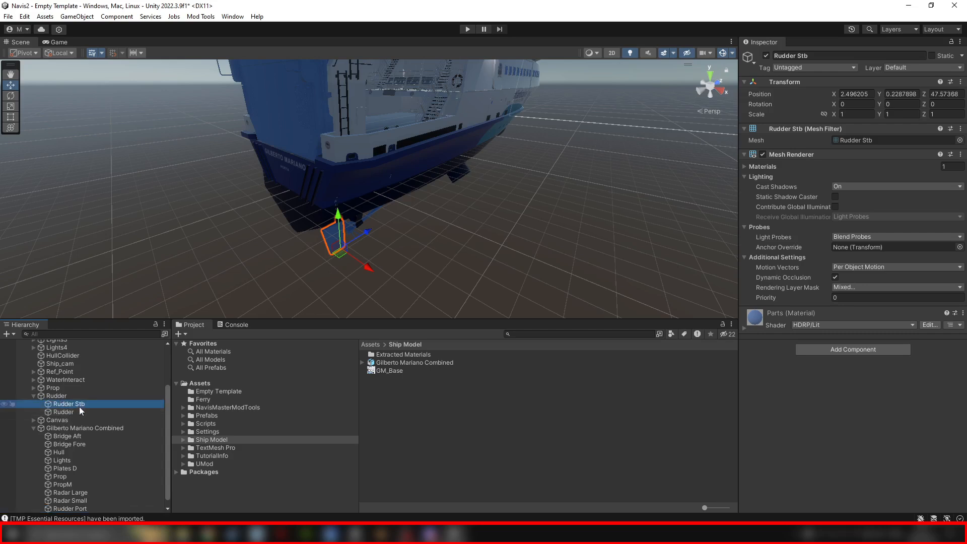
pyautogui.rightClick(83, 403)
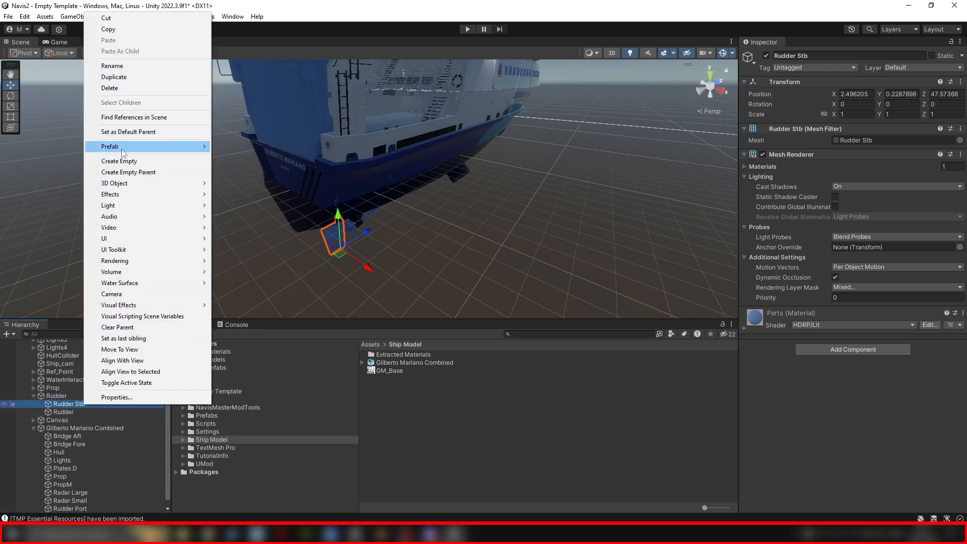
pyautogui.click(116, 66)
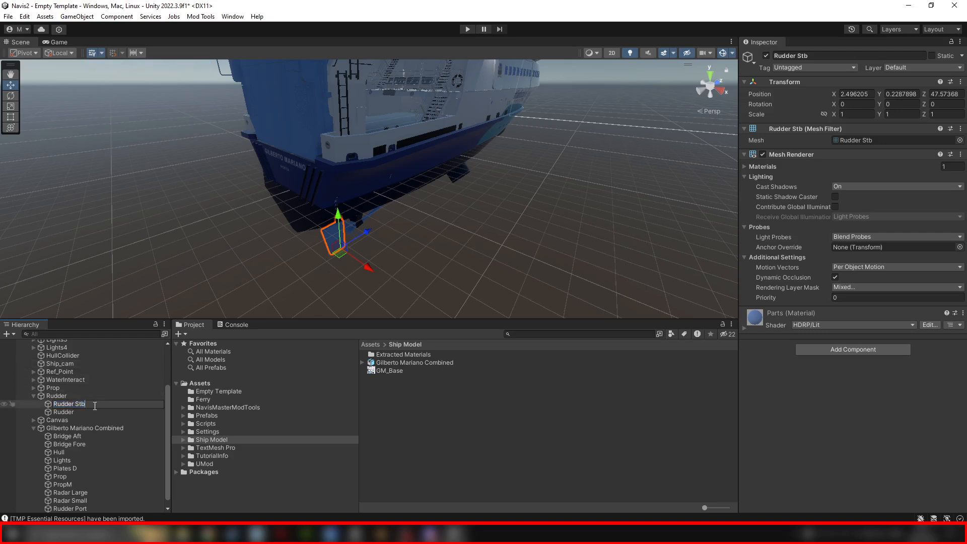
pyautogui.press('Return')
# Delete the template's original Rudder from the Rudder group and set the new Rudder's position to 0, 0, 0.
pyautogui.click(65, 412)
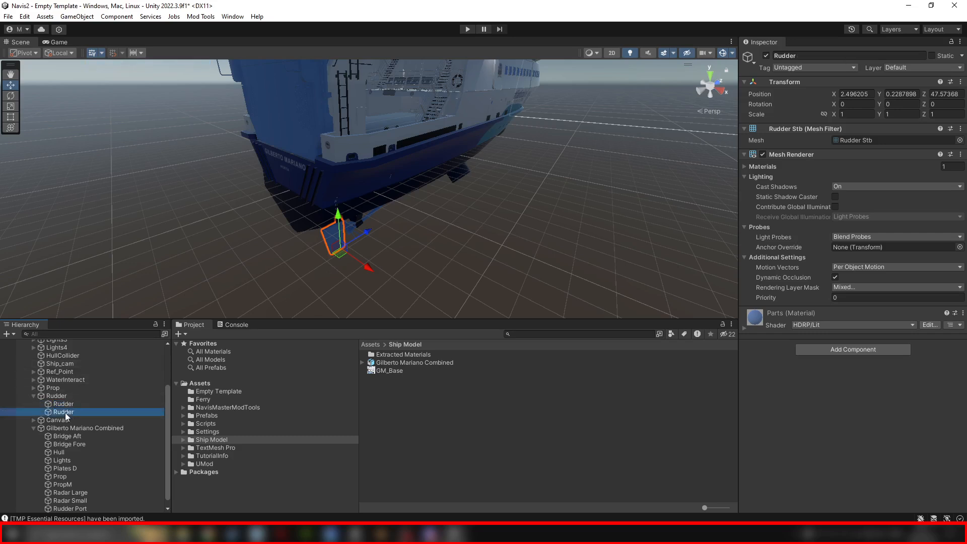
pyautogui.press('Delete')
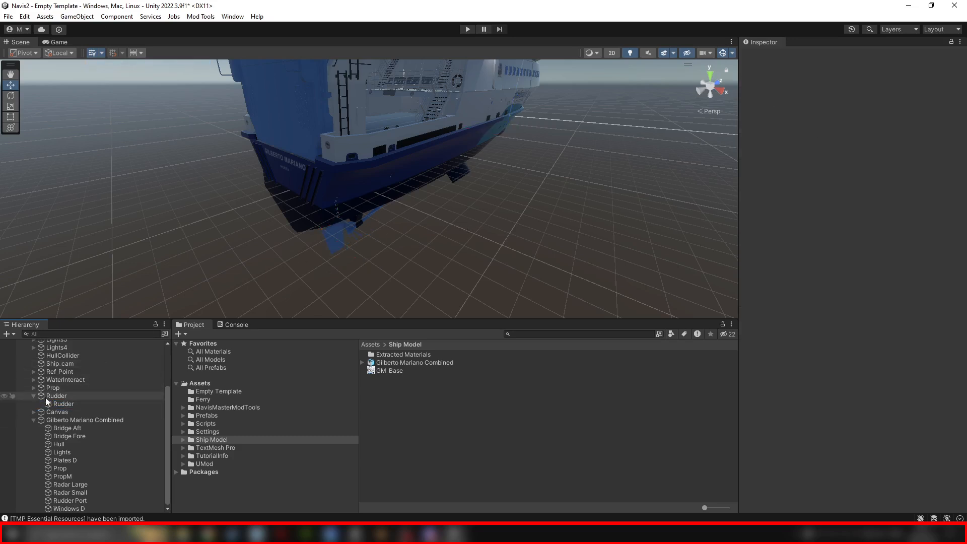
pyautogui.click(56, 403)
pyautogui.click(858, 97)
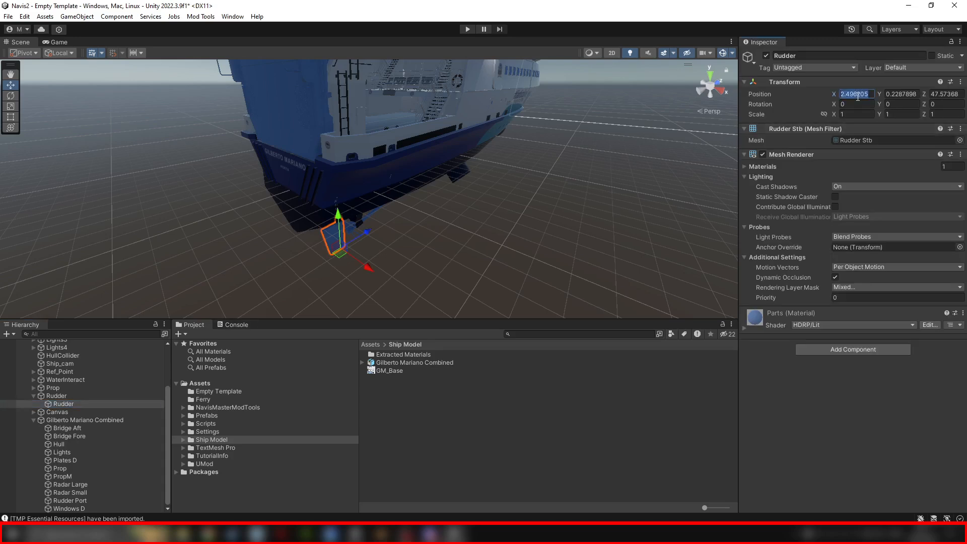
pyautogui.write('00')
pyautogui.press('Tab')
pyautogui.write('0')
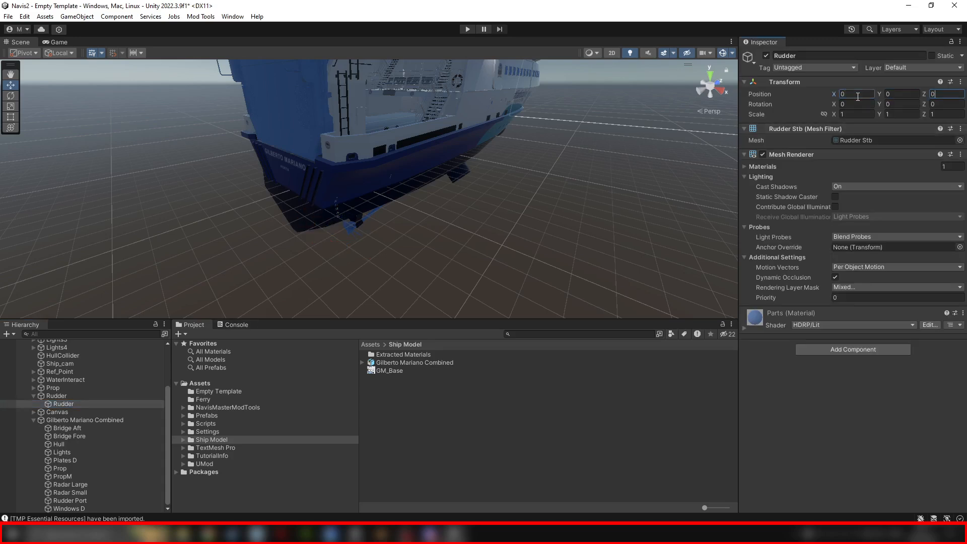
# Set the scene display to wireframe and move the parent Rudder group to the ship's stern, about Y -7.1 and Z -42.31.
pyautogui.press('d')
pyautogui.moveTo(458, 203); pyautogui.dragTo(296, 189, button='right')
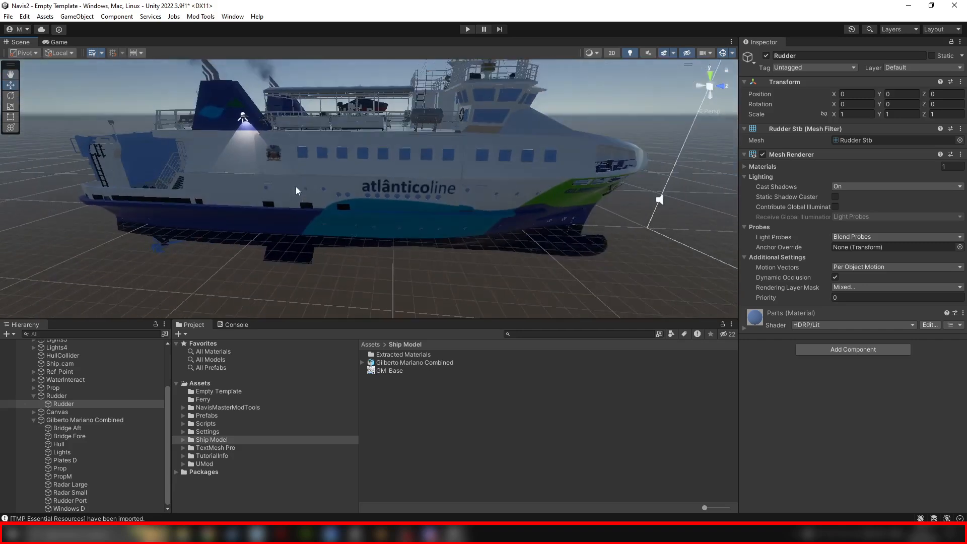
pyautogui.click(59, 396)
pyautogui.click(62, 403)
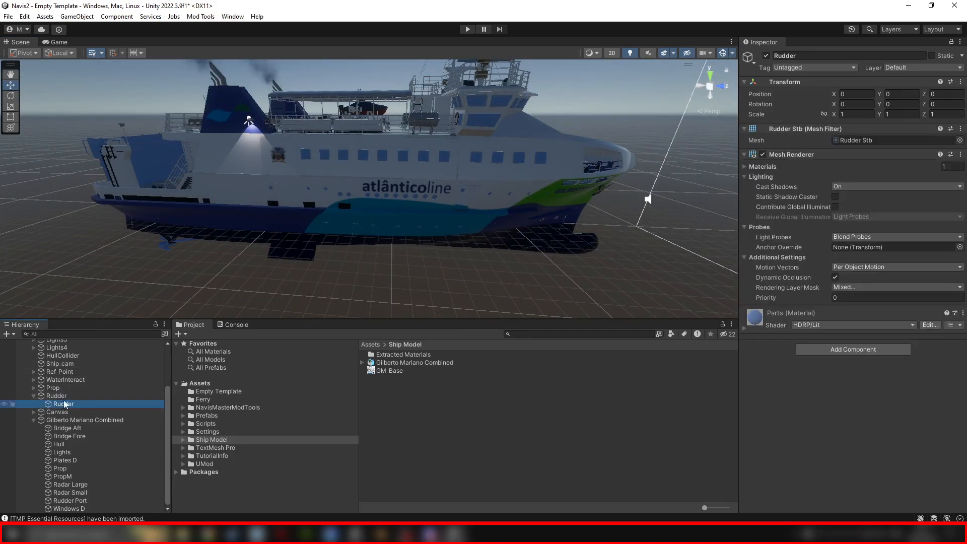
pyautogui.click(61, 397)
pyautogui.scroll(-5, 334, 226)
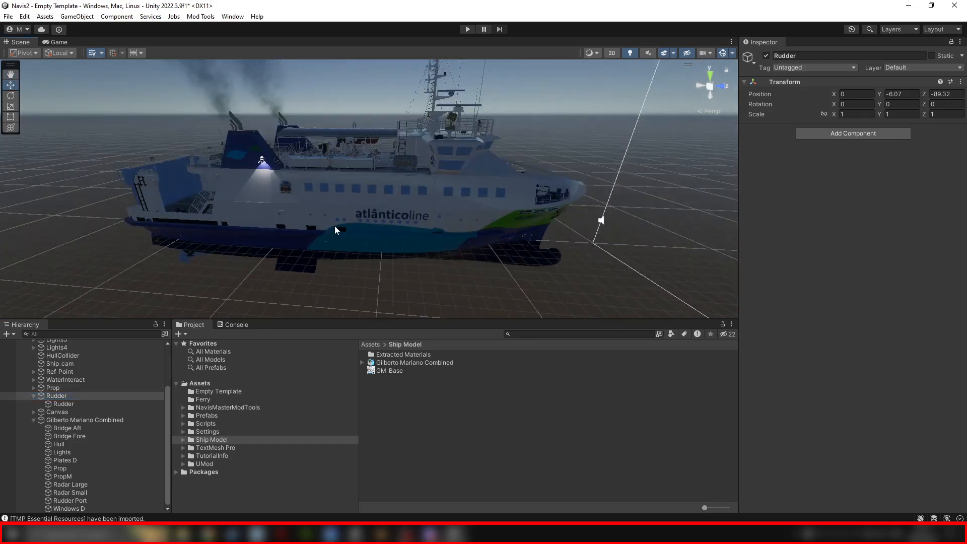
pyautogui.moveTo(382, 216); pyautogui.dragTo(425, 253, button='middle')
pyautogui.keyDown('alt'); pyautogui.moveTo(345, 254); pyautogui.dragTo(367, 241); pyautogui.keyUp('alt')
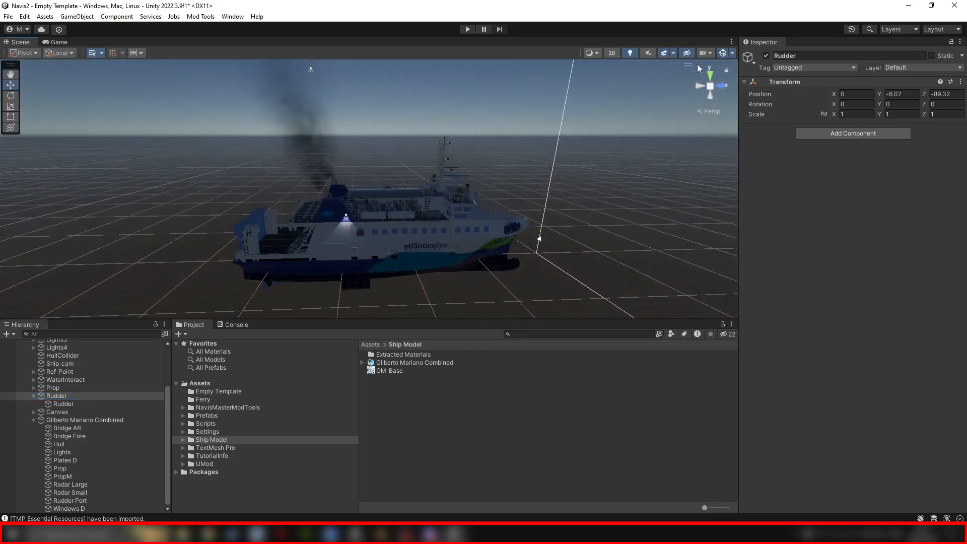
pyautogui.click(599, 50)
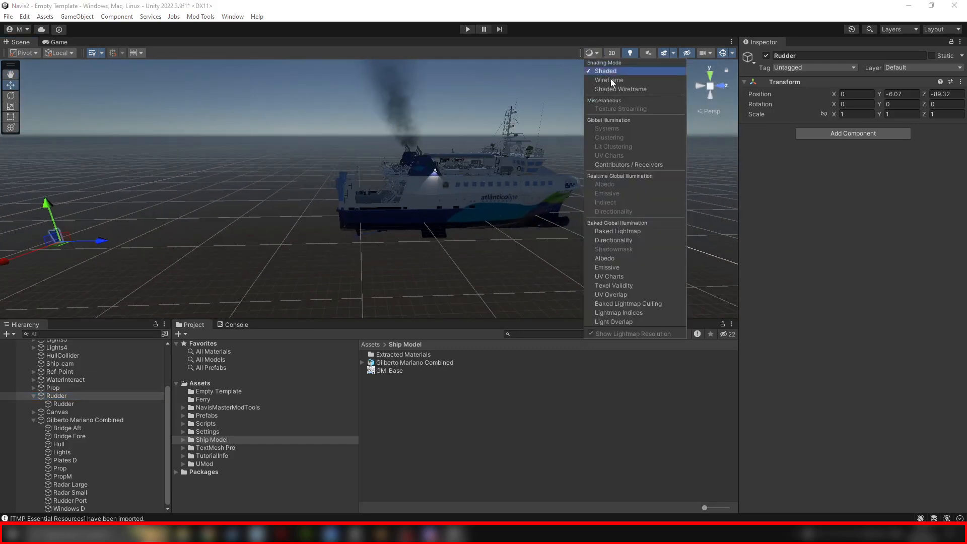
pyautogui.click(610, 80)
pyautogui.moveTo(64, 238)
pyautogui.mouseDown()
pyautogui.moveTo(370, 237)
pyautogui.moveTo(351, 240)
pyautogui.mouseUp()
# In the side view, align the Rudder group under the stern behind the propeller, at about Y -5.86 and Z -41.73.
pyautogui.keyDown('alt'); pyautogui.moveTo(671, 98); pyautogui.dragTo(725, 126); pyautogui.keyUp('alt')
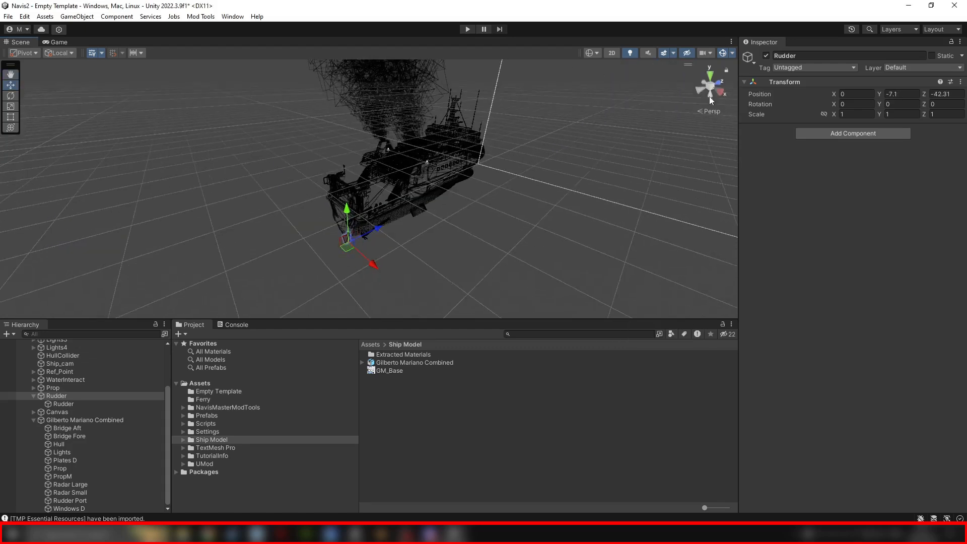
pyautogui.click(711, 87)
pyautogui.click(719, 92)
pyautogui.scroll(12, 363, 255)
pyautogui.moveTo(363, 255); pyautogui.dragTo(388, 213, button='middle')
pyautogui.scroll(10, 428, 143)
pyautogui.scroll(5, 376, 207)
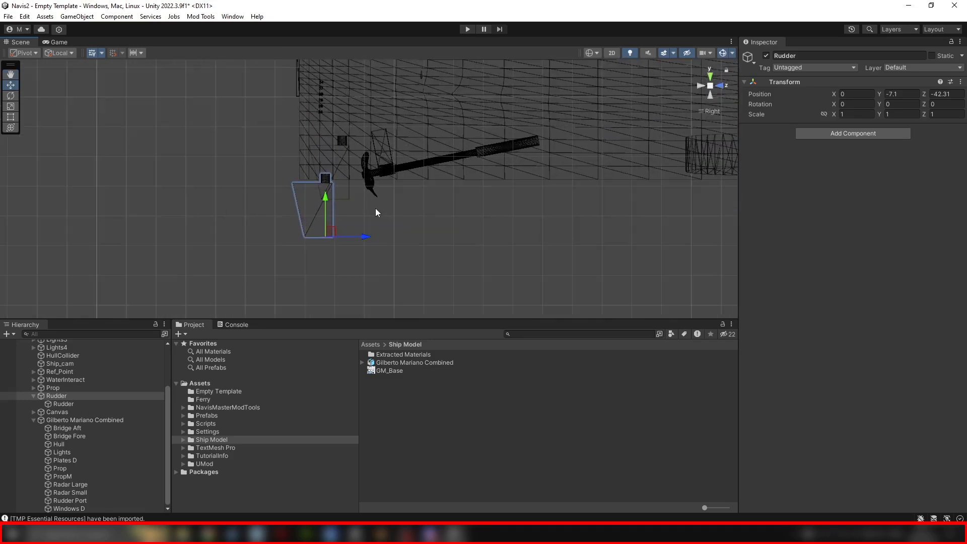
pyautogui.moveTo(323, 235); pyautogui.dragTo(344, 194)
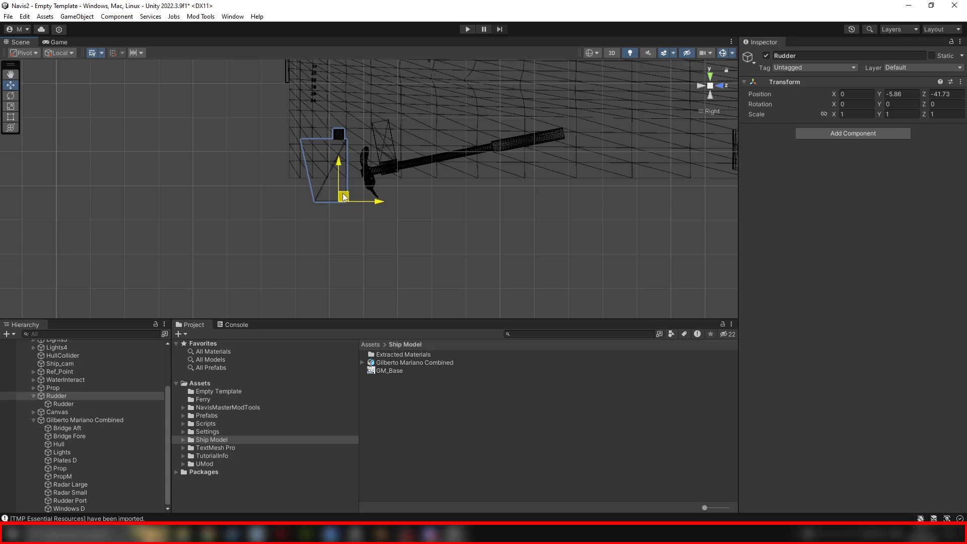
# In the back view, shift the Rudder group to about X 2.48, behind the starboard propeller, and restore shaded display.
pyautogui.click(702, 89)
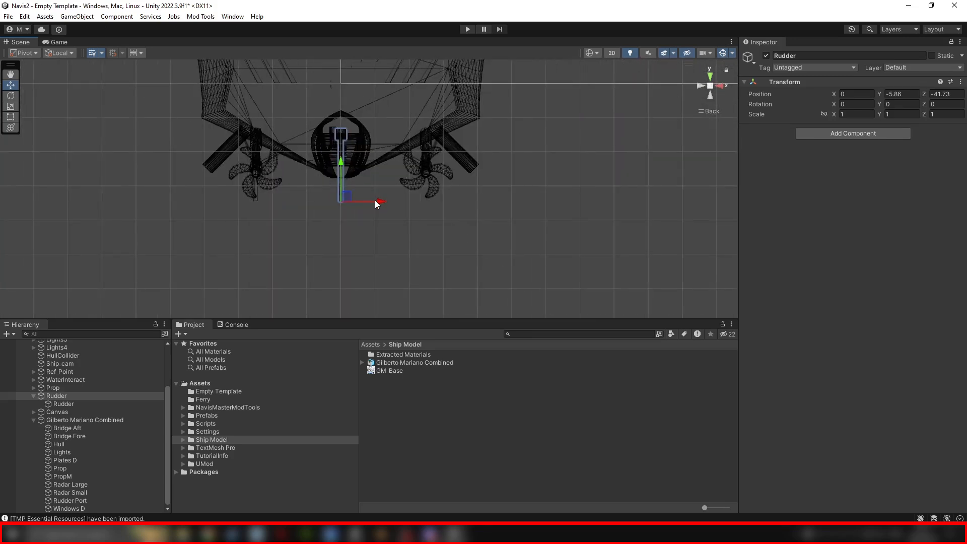
pyautogui.moveTo(379, 202); pyautogui.dragTo(464, 207)
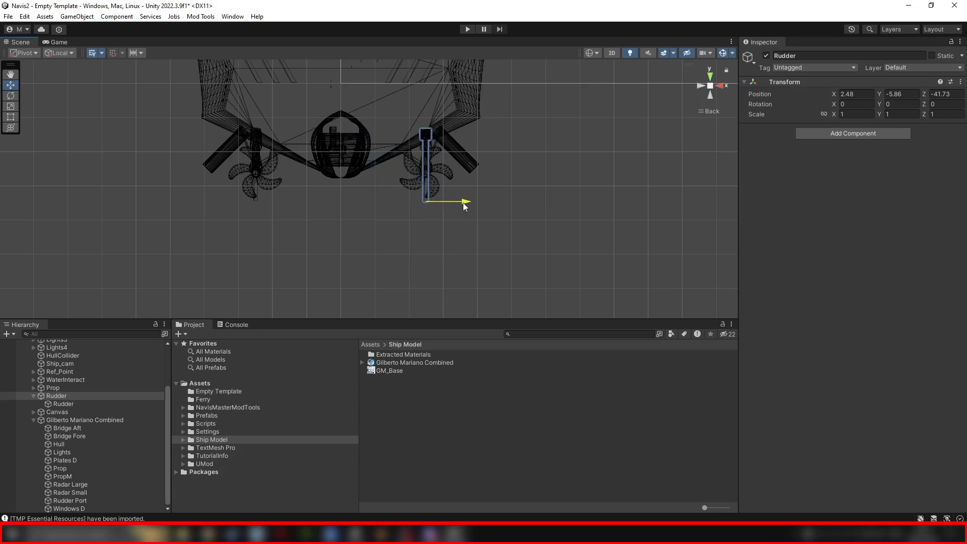
pyautogui.click(597, 52)
pyautogui.click(604, 71)
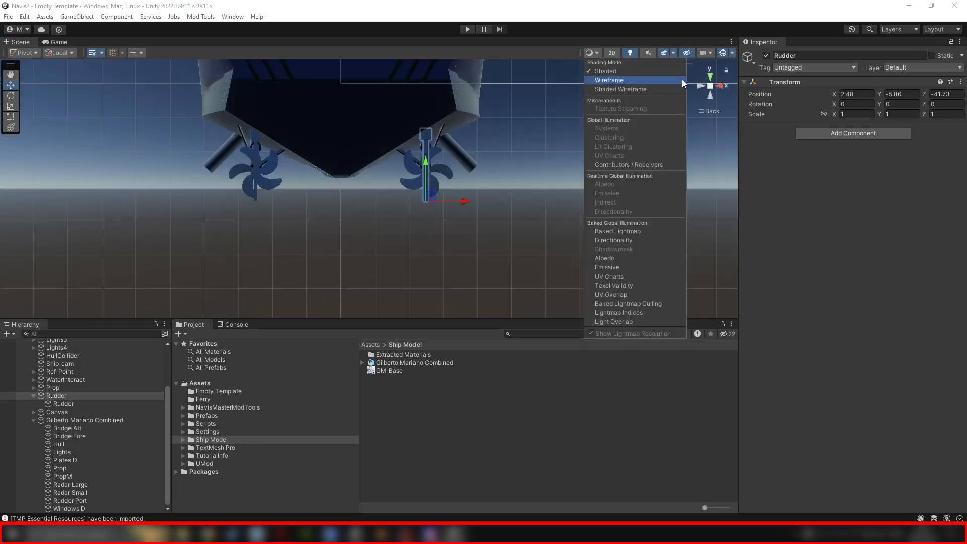
# Test-rotate the Rudder group about its vertical axis to check its pivot, and return the rotation to 0.
pyautogui.press('f')
pyautogui.moveTo(413, 172)
pyautogui.keyDown('alt'); pyautogui.mouseDown()
pyautogui.moveTo(39, 166)
pyautogui.moveTo(237, 201)
pyautogui.moveTo(377, 180)
pyautogui.moveTo(382, 168)
pyautogui.moveTo(412, 177)
pyautogui.moveTo(414, 197)
pyautogui.moveTo(110, 155)
pyautogui.mouseUp(); pyautogui.keyUp('alt')
pyautogui.click(10, 96)
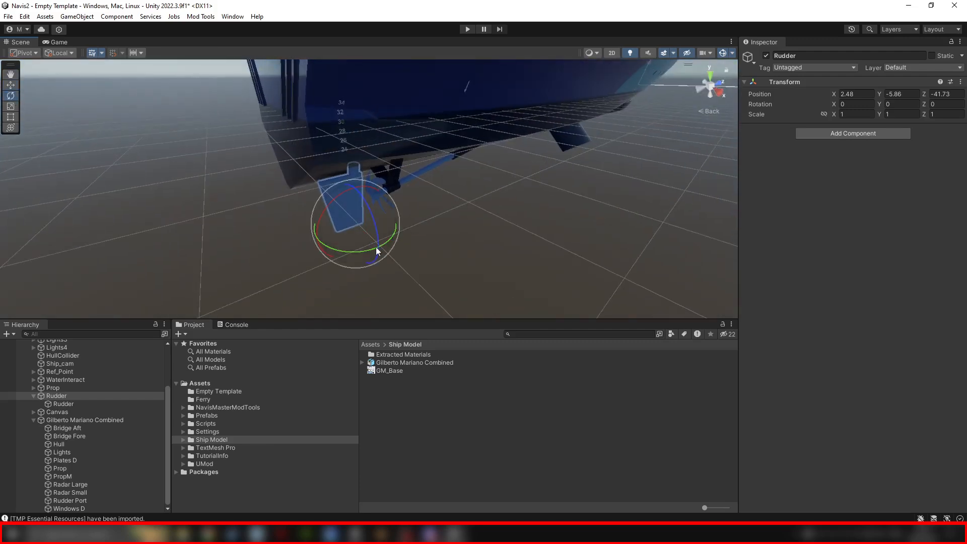
pyautogui.moveTo(367, 250); pyautogui.dragTo(392, 256)
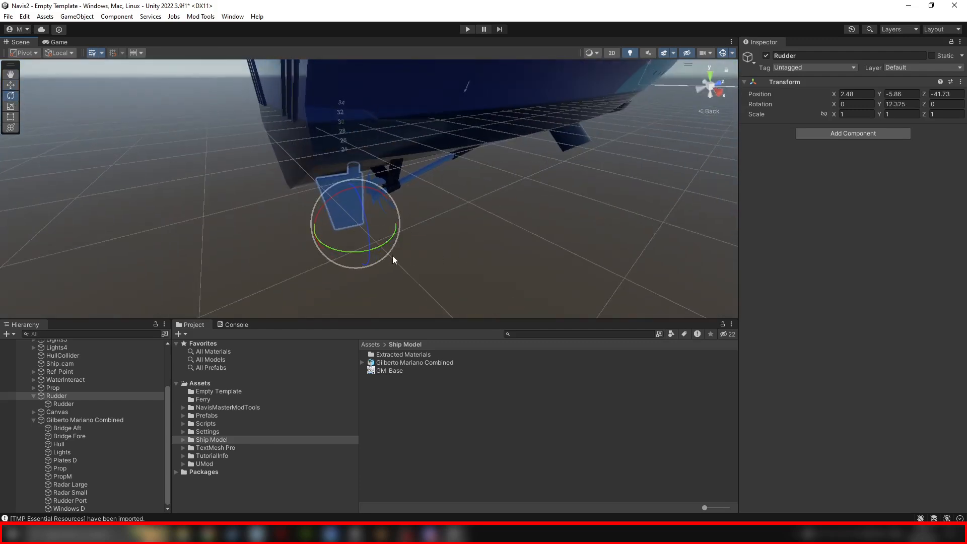
pyautogui.moveTo(293, 200); pyautogui.dragTo(266, 201, button='middle')
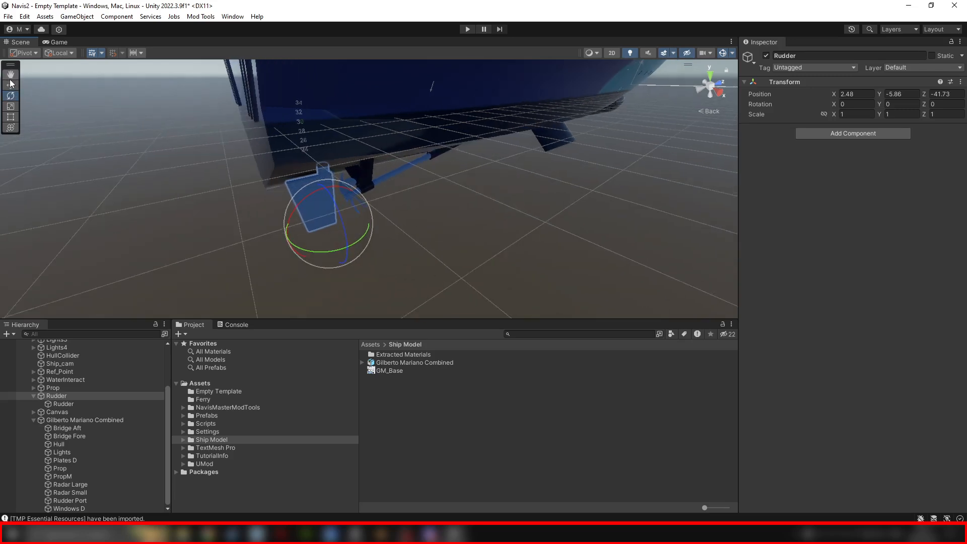
# Create a prefab of the complete Ship object in the Ferry mod folder and select it.
pyautogui.click(34, 395)
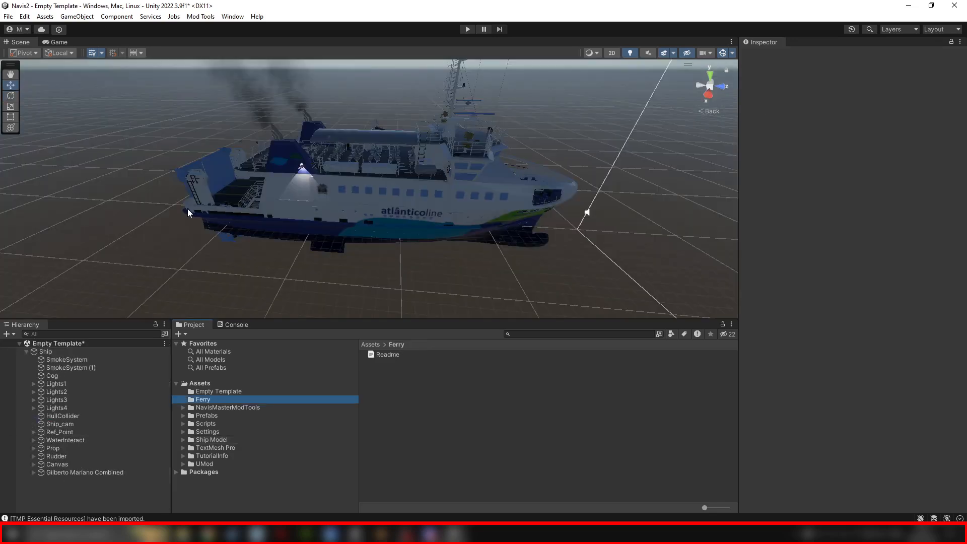
pyautogui.keyDown('alt'); pyautogui.moveTo(291, 208); pyautogui.dragTo(326, 196); pyautogui.keyUp('alt')
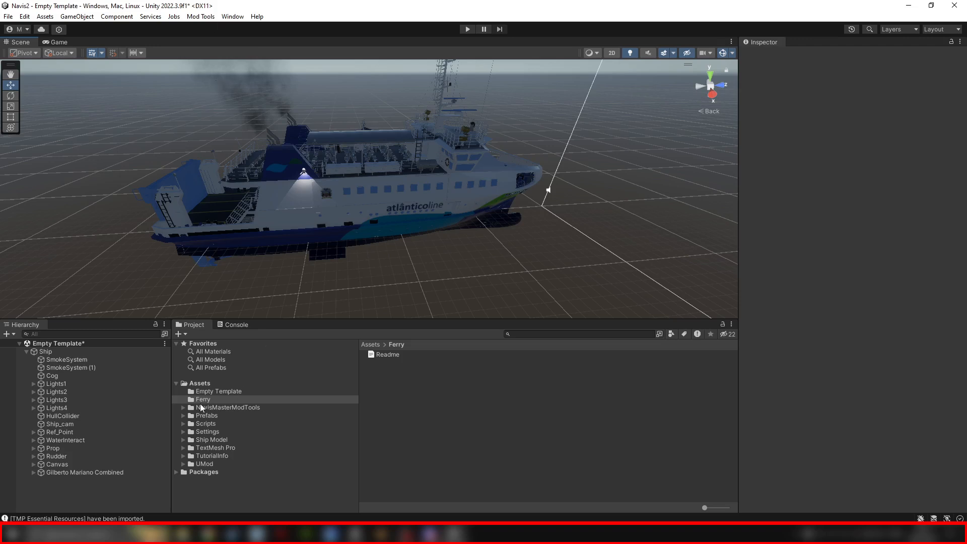
pyautogui.click(199, 16)
pyautogui.moveTo(222, 28)
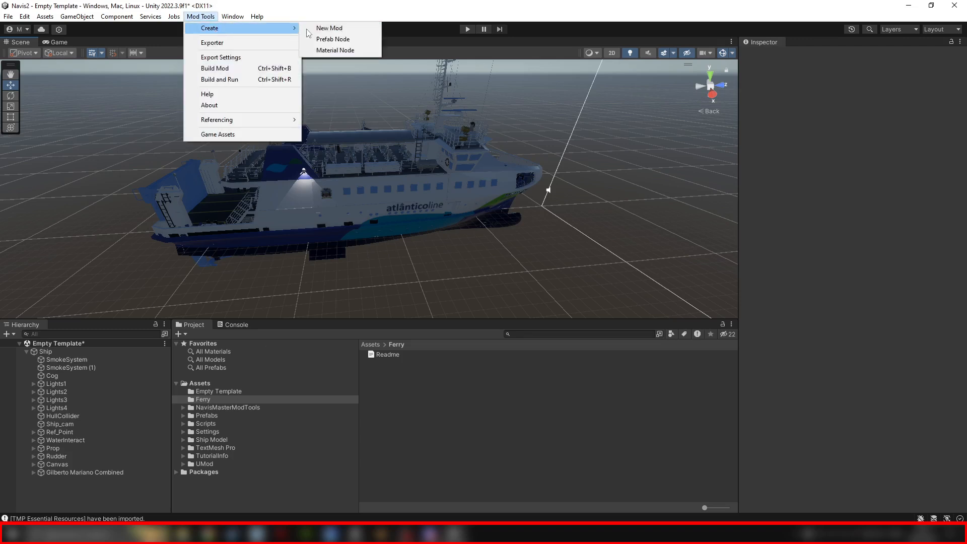
pyautogui.click(203, 401)
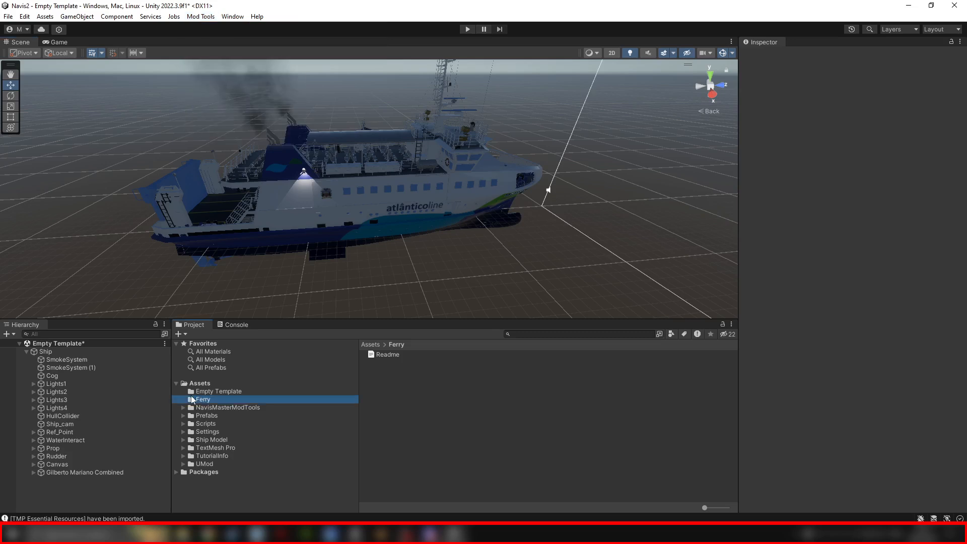
pyautogui.moveTo(43, 352); pyautogui.dragTo(400, 385)
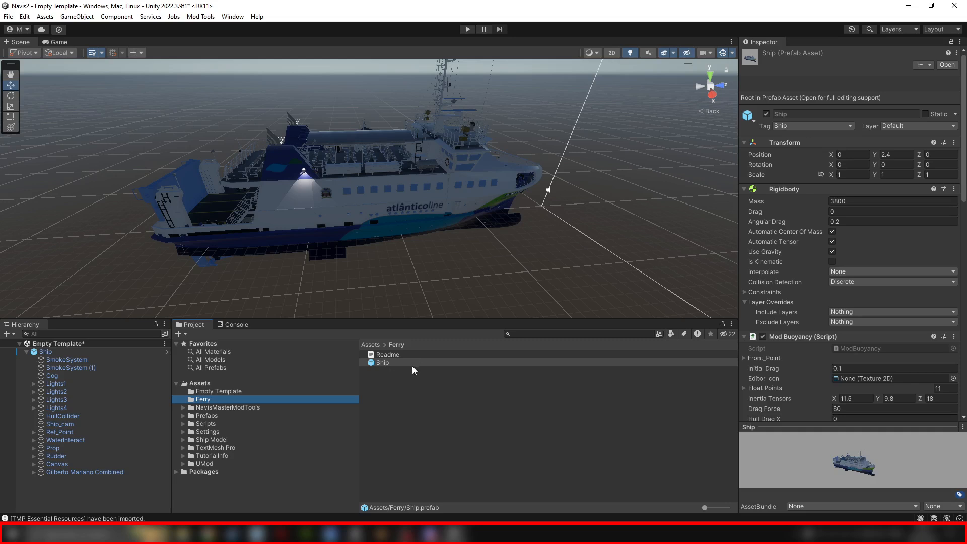
pyautogui.click(381, 363)
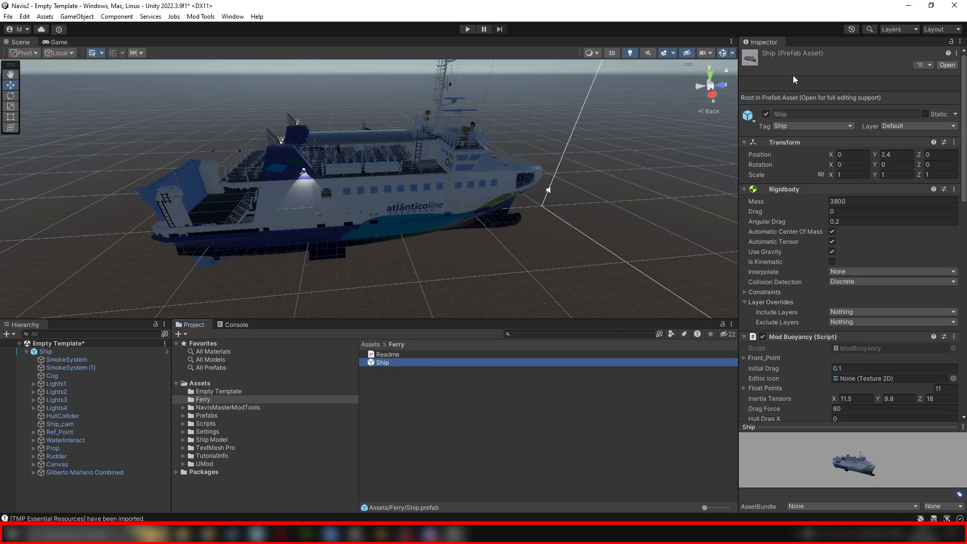
# Save the Empty Template scene with the assembled ferry.
pyautogui.click(484, 268)
pyautogui.moveTo(392, 197); pyautogui.dragTo(452, 192, button='middle')
pyautogui.scroll(3, 453, 191)
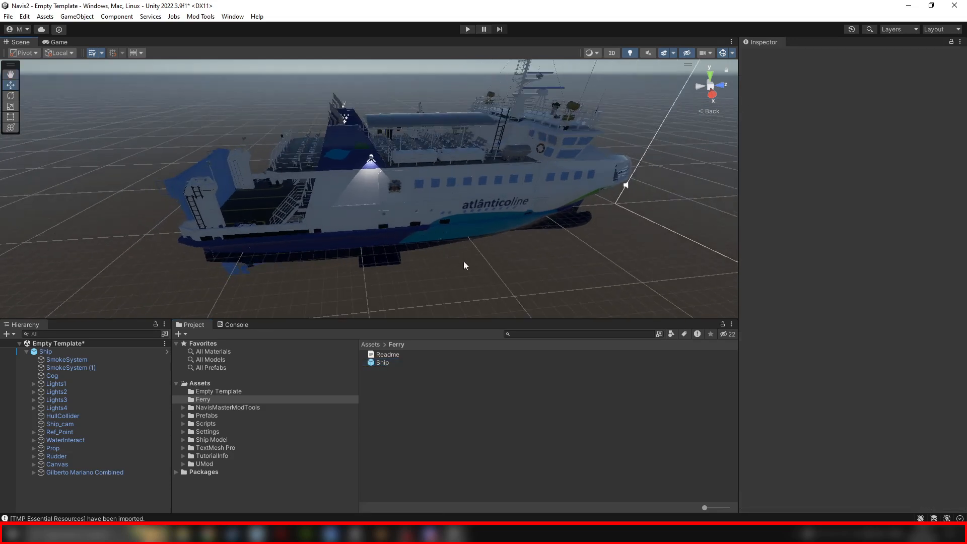
pyautogui.keyDown('alt'); pyautogui.moveTo(463, 261); pyautogui.dragTo(479, 228); pyautogui.keyUp('alt')
pyautogui.moveTo(479, 228); pyautogui.dragTo(430, 251, button='middle')
pyautogui.moveTo(429, 250)
pyautogui.keyDown('alt'); pyautogui.mouseDown()
pyautogui.moveTo(438, 227)
pyautogui.moveTo(422, 234)
pyautogui.mouseUp(); pyautogui.keyUp('alt')
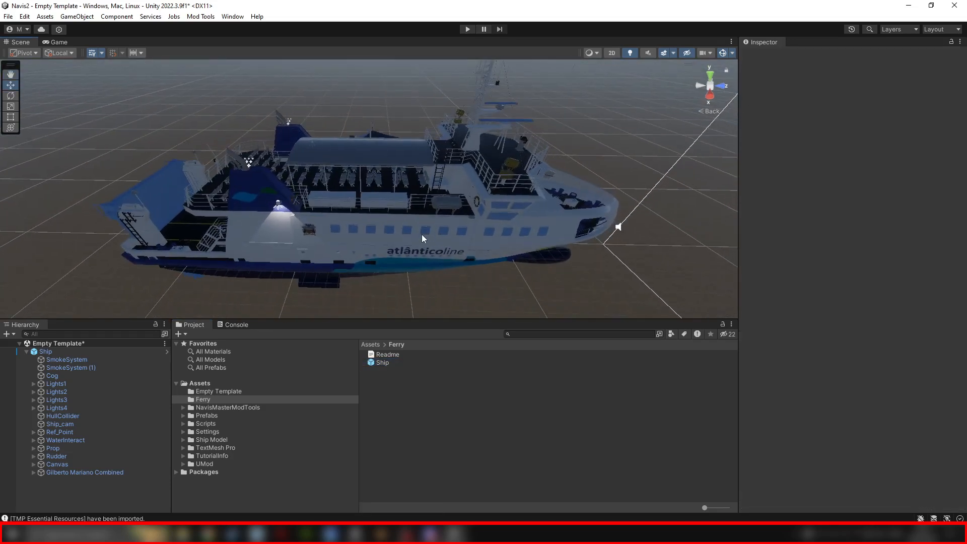
pyautogui.hotkey('ctrl', 's')
# In the mod export settings, set the Ferry profile's export directory to the Mods folder inside NavismasterPatreon1's NavisMaster_Data folder.
pyautogui.click(200, 17)
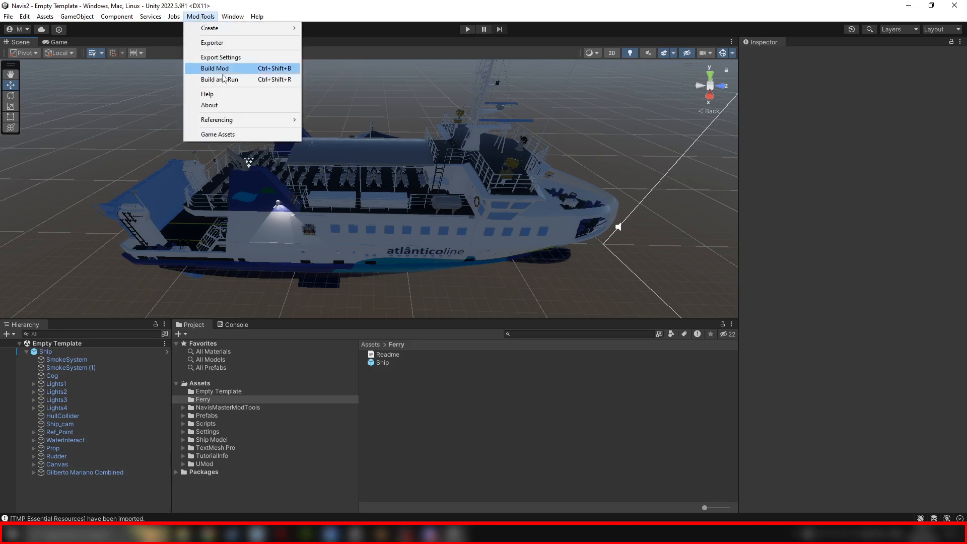
pyautogui.click(230, 57)
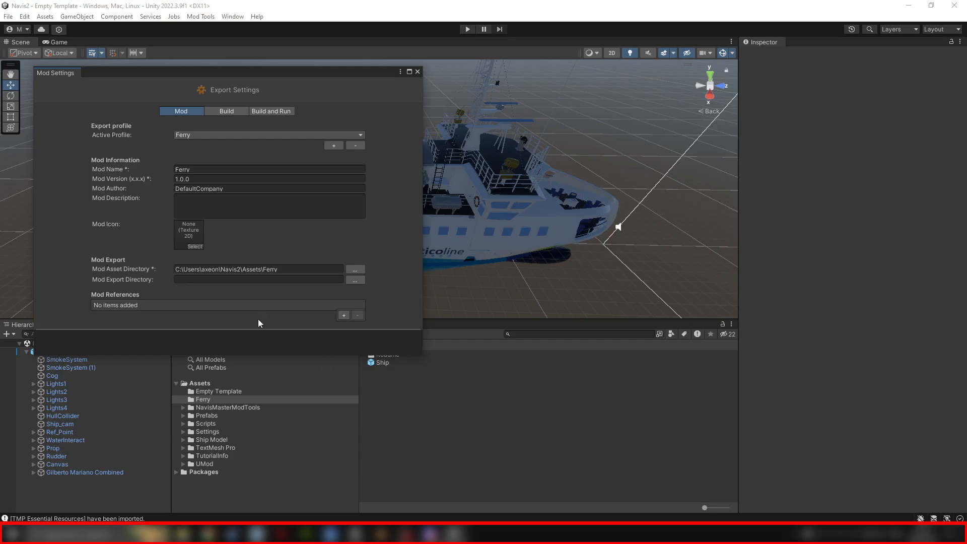
pyautogui.click(355, 280)
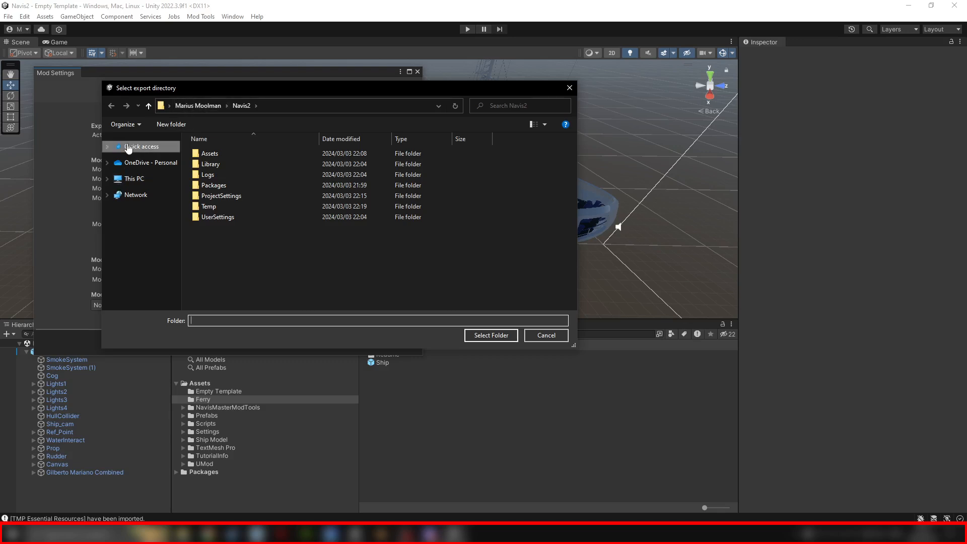
pyautogui.click(107, 179)
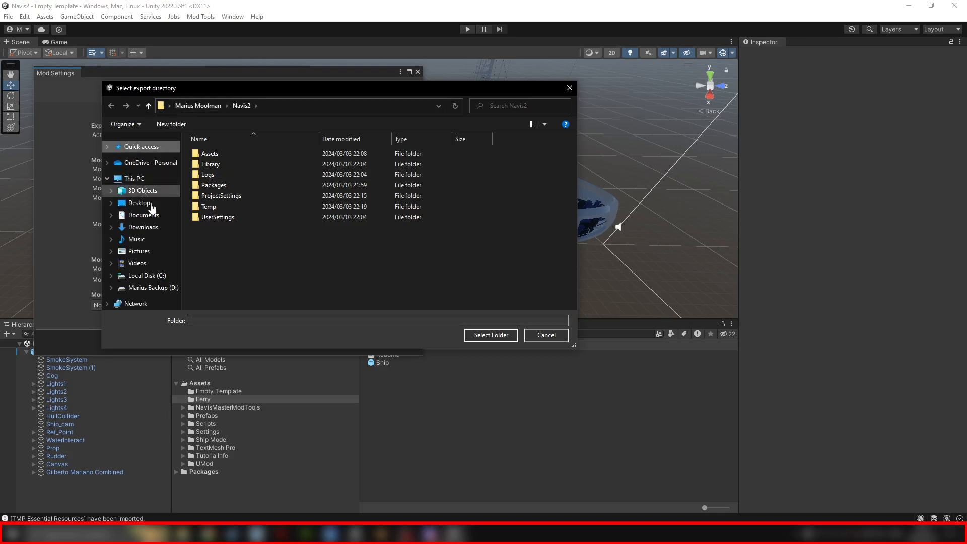
pyautogui.click(143, 227)
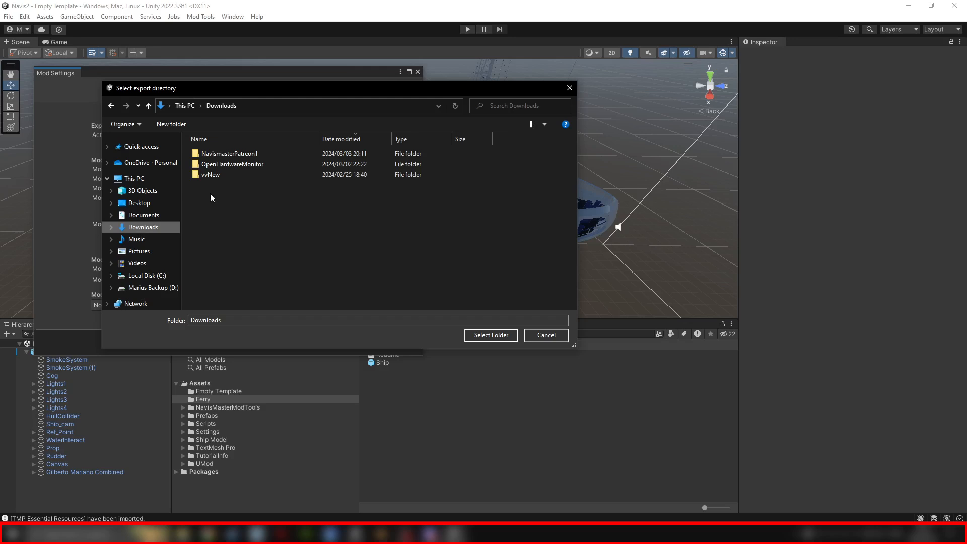
pyautogui.doubleClick(228, 154)
pyautogui.doubleClick(226, 166)
pyautogui.doubleClick(211, 166)
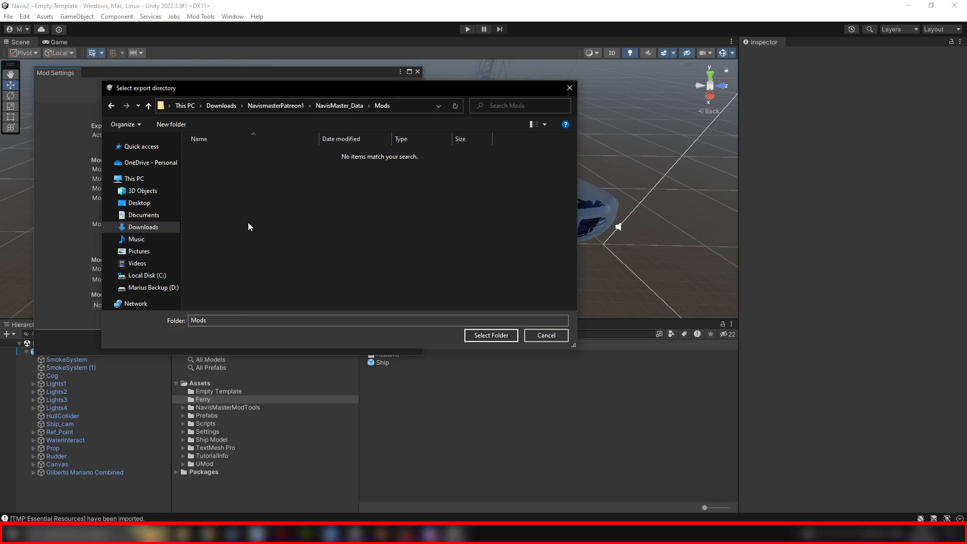
pyautogui.click(491, 335)
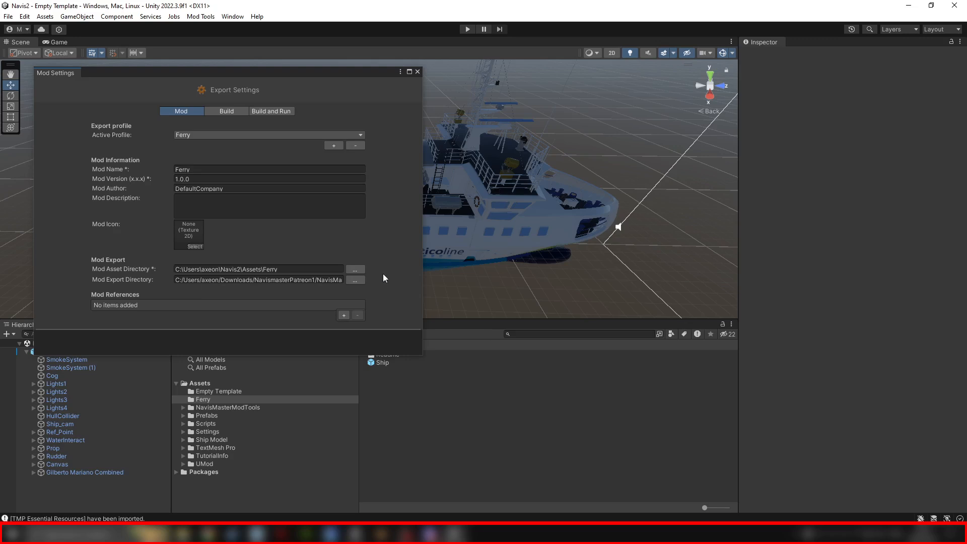
pyautogui.click(417, 71)
# Build the Ferry mod into the chosen export directory.
pyautogui.click(200, 16)
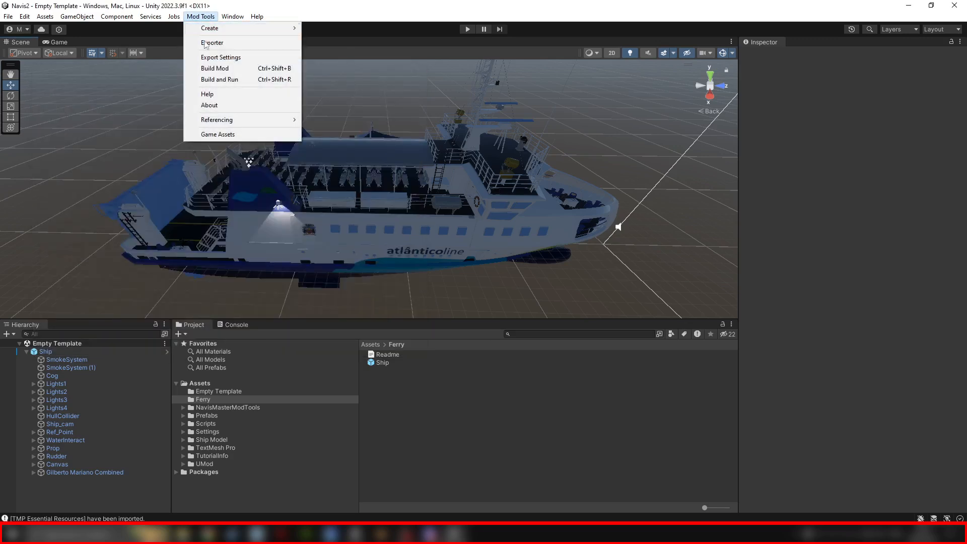
pyautogui.click(218, 70)
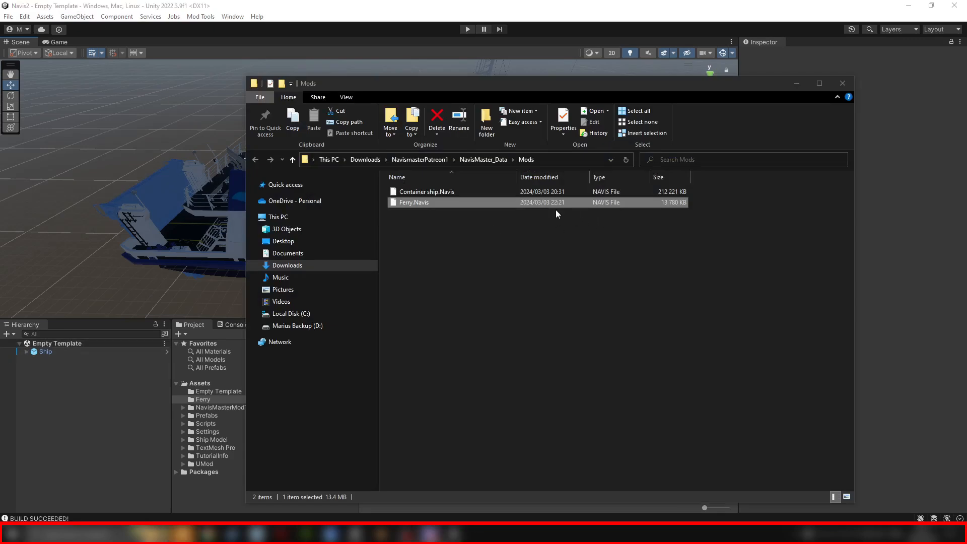
pyautogui.moveTo(485, 93); pyautogui.dragTo(439, 75)
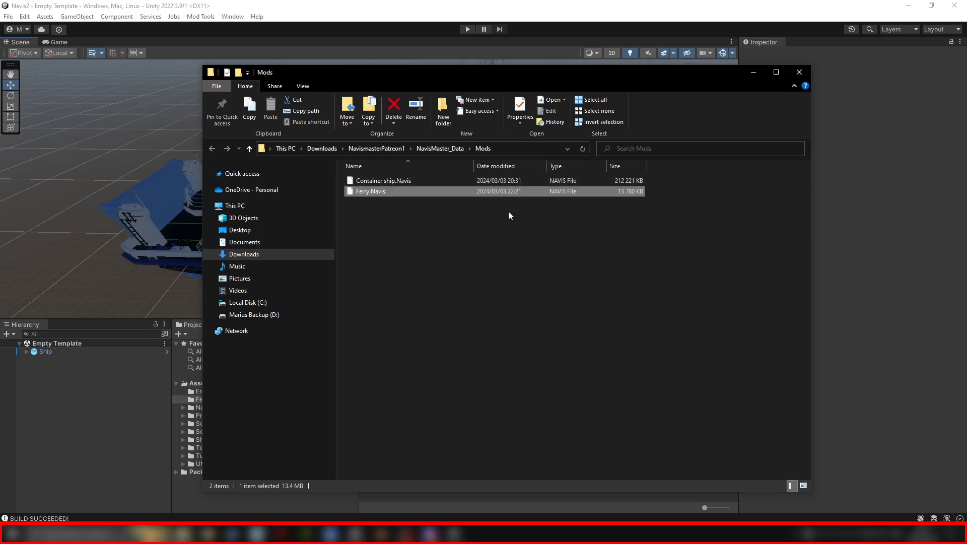
# Switch to the NavisMaster game by launching it from the NavismasterPatreon1 folder, and open its Mod Scene.
pyautogui.click(377, 149)
pyautogui.doubleClick(376, 201)
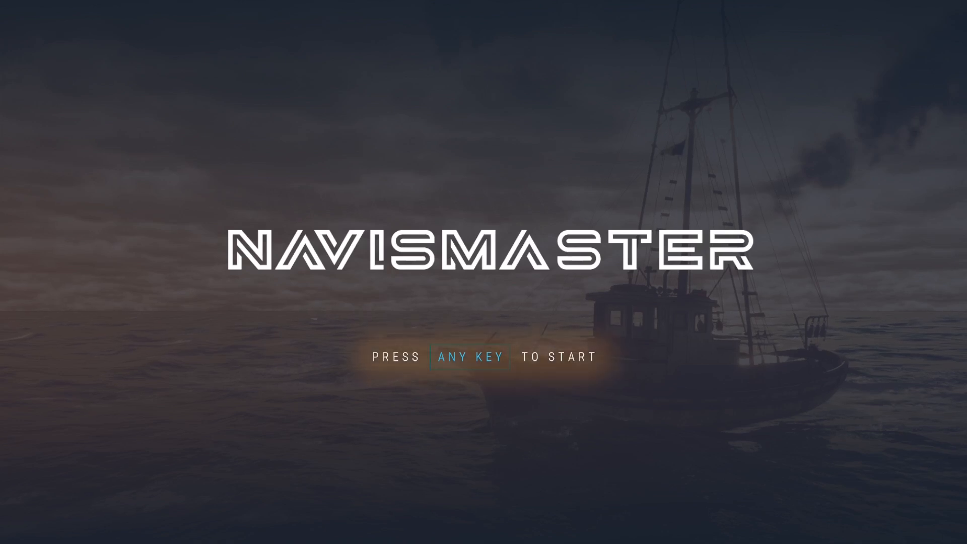
pyautogui.press('Return')
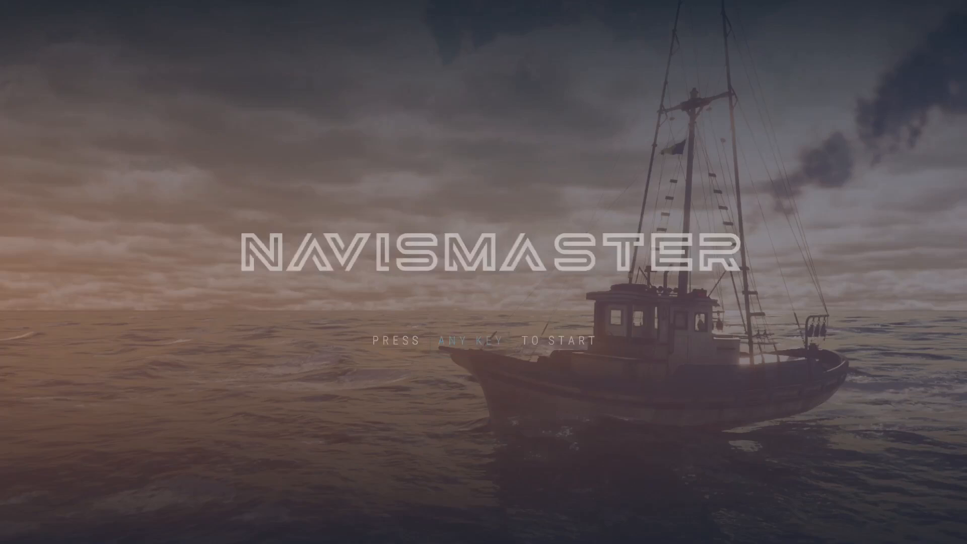
pyautogui.click(173, 176)
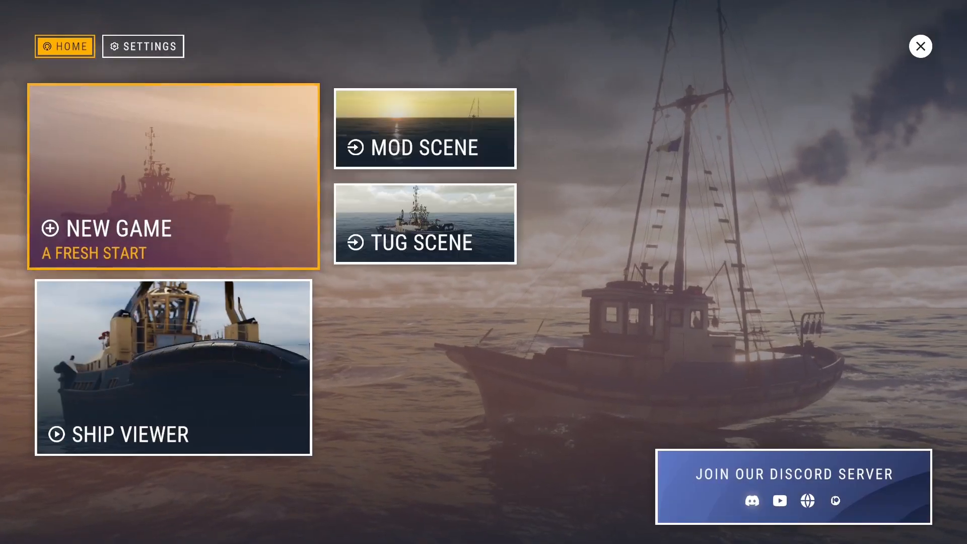
pyautogui.press('Right')
pyautogui.press('Left')
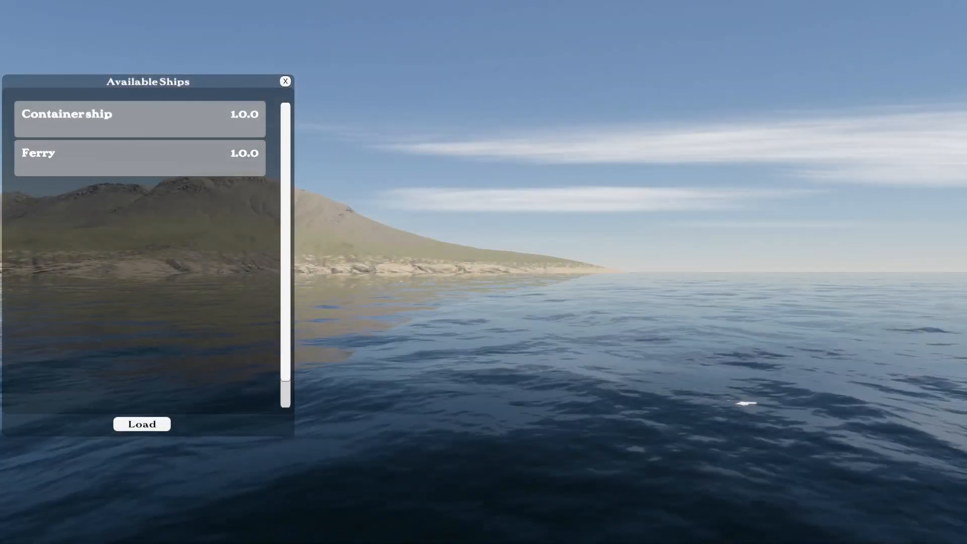
# Load the Ferry from the available ships and frame the whole vessel from the side.
pyautogui.click(142, 424)
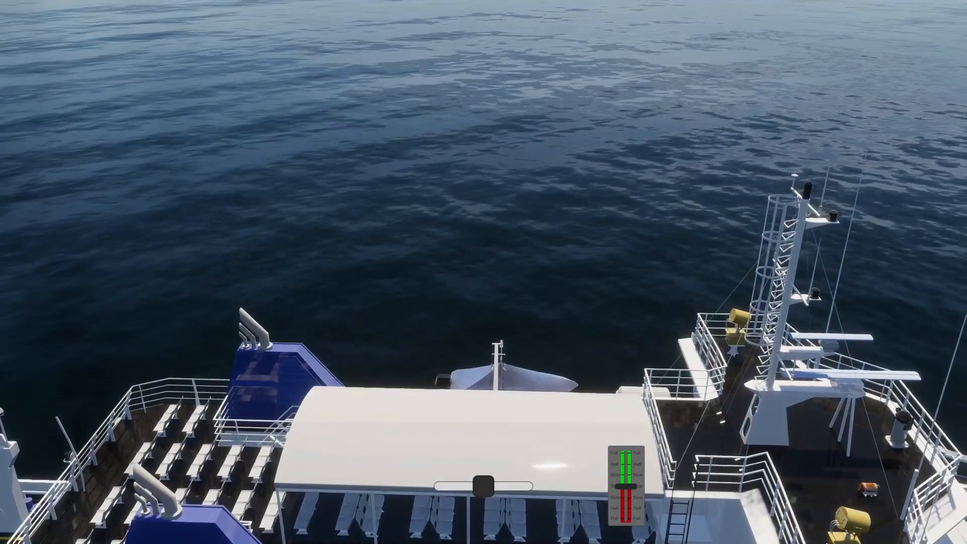
pyautogui.scroll(-3, 483, 272)
pyautogui.moveTo(484, 272); pyautogui.dragTo(443, 98, button='middle')
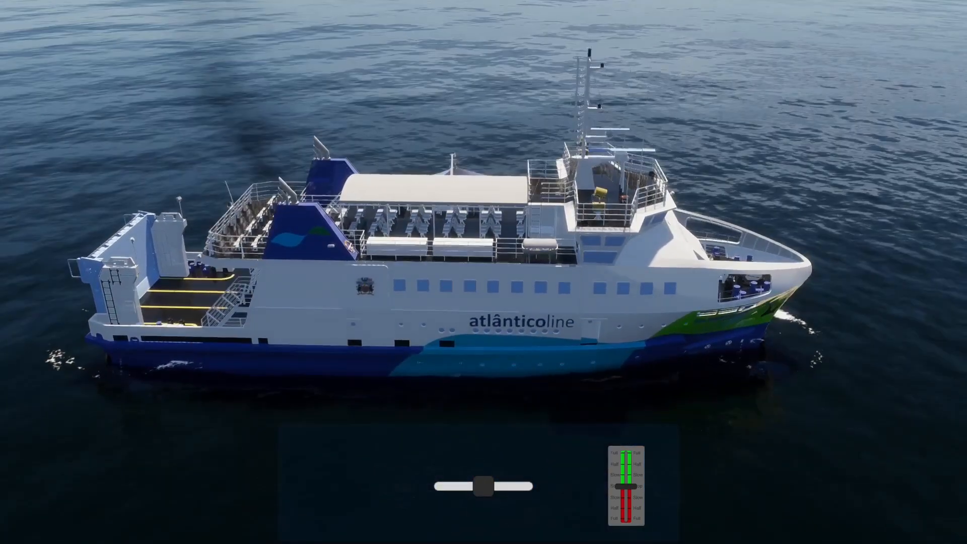